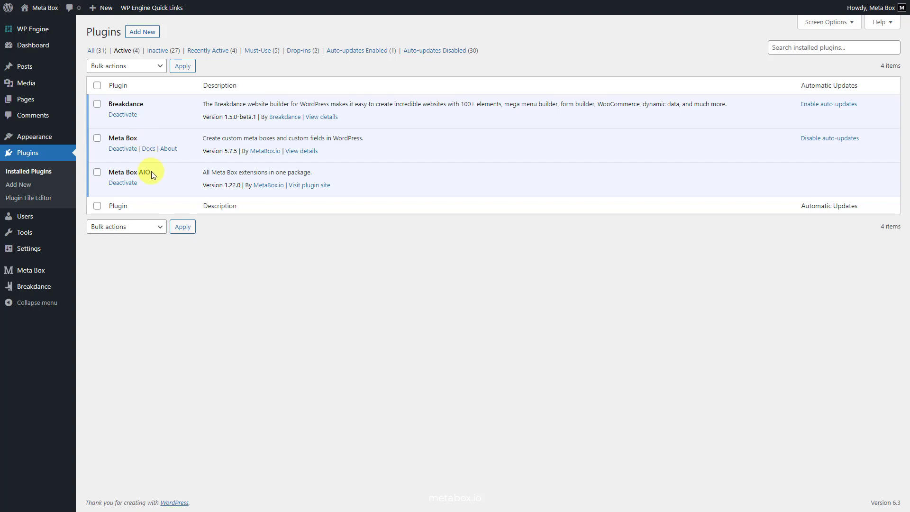
Open the list of Meta Box extensions.
mouse_move(55, 267)
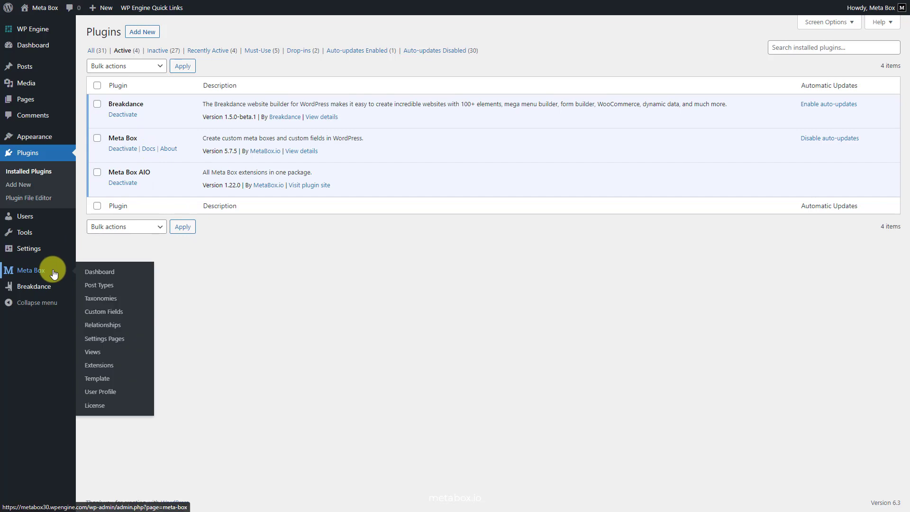
click(118, 365)
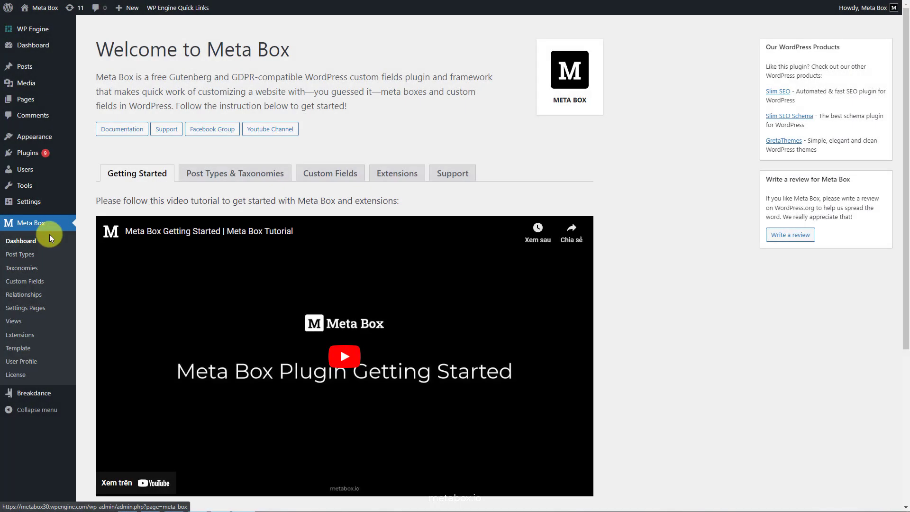
Create and publish a Meta Box post type with plural name Instructors and singular name Instructor.
click(29, 254)
click(165, 33)
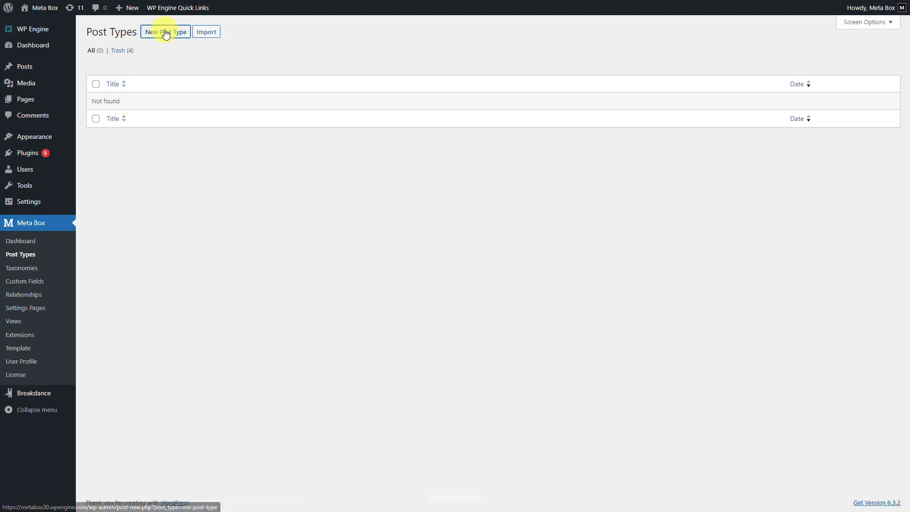
click(269, 88)
text(Instructors)
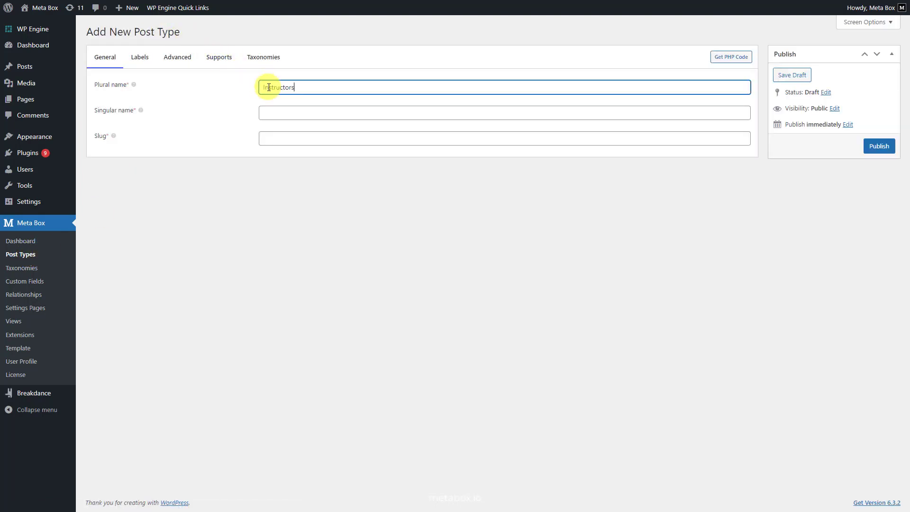
click(299, 113)
text(Instructor)
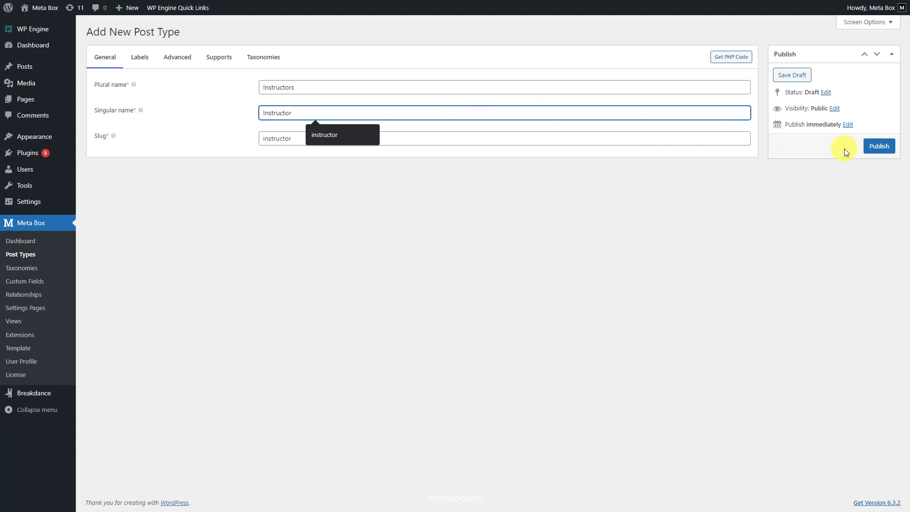
click(875, 148)
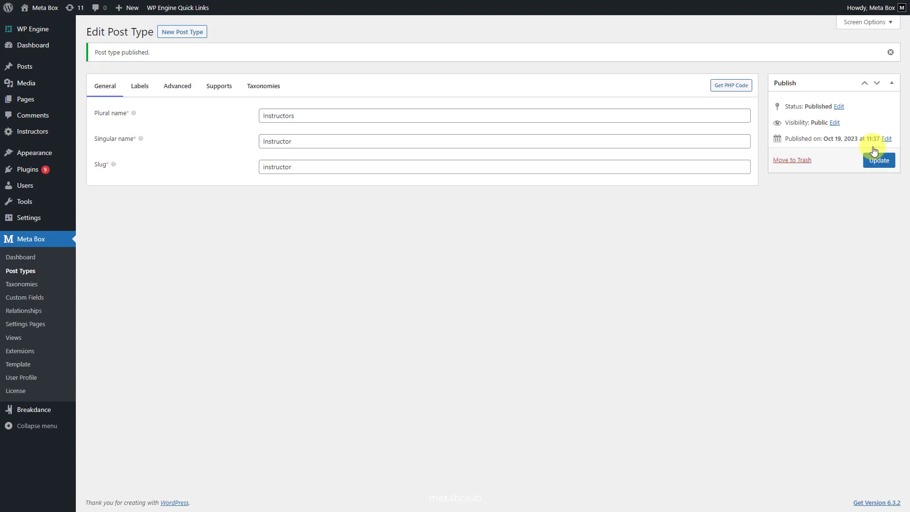
Create and publish another post type with plural name Courses and singular name Course.
click(195, 34)
click(278, 86)
text(Courses)
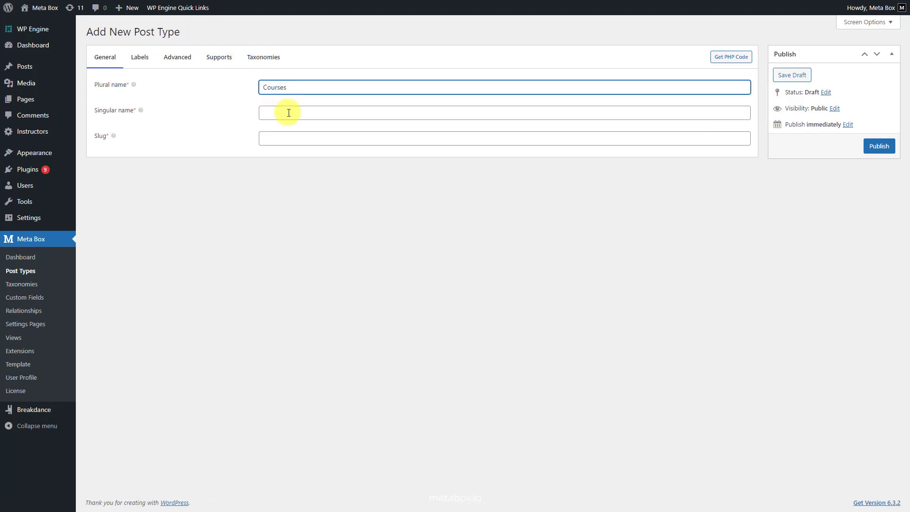
click(289, 113)
text(Course)
click(875, 148)
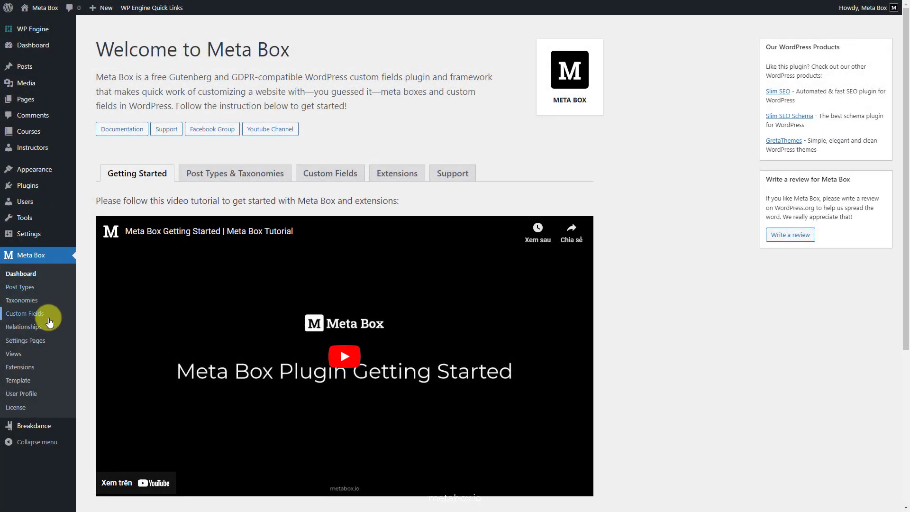
Start a new custom field group titled Course Information.
click(24, 314)
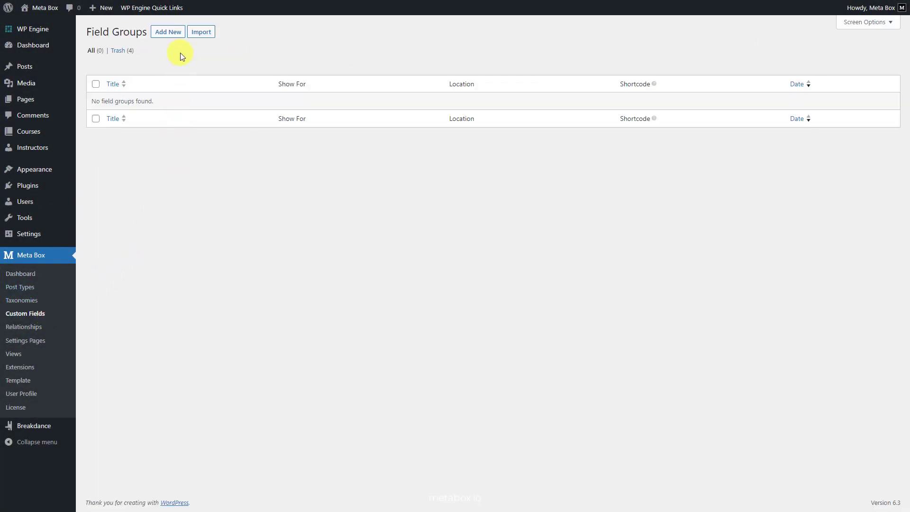
click(175, 37)
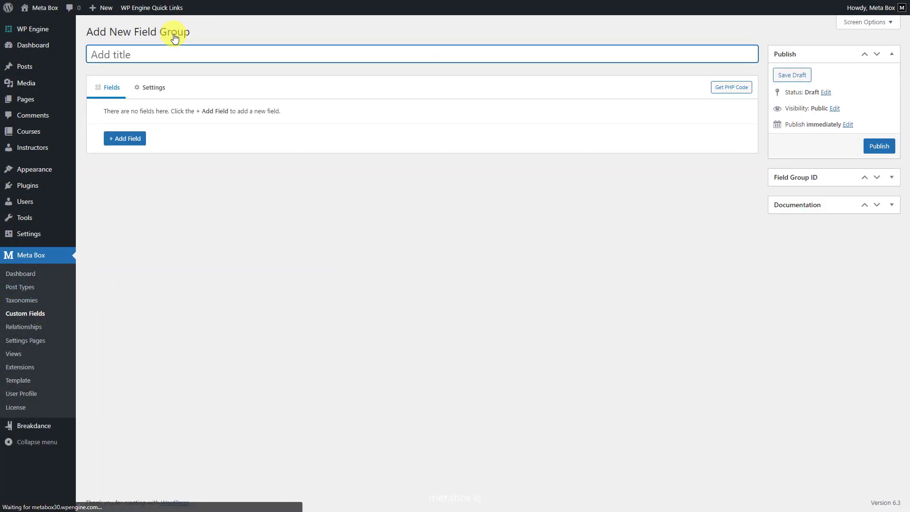
text(Course Information)
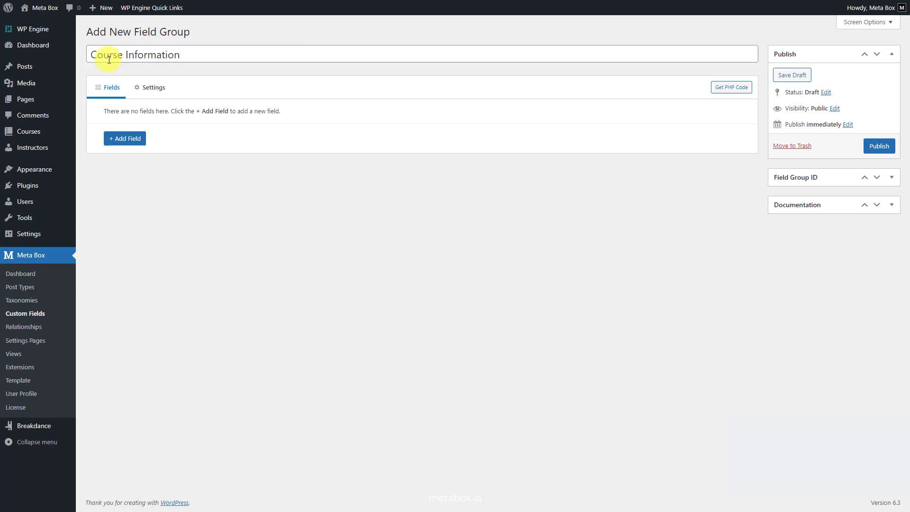
Add a Select field labelled Type with the choices Online Course and Onsite Course.
click(133, 140)
click(122, 241)
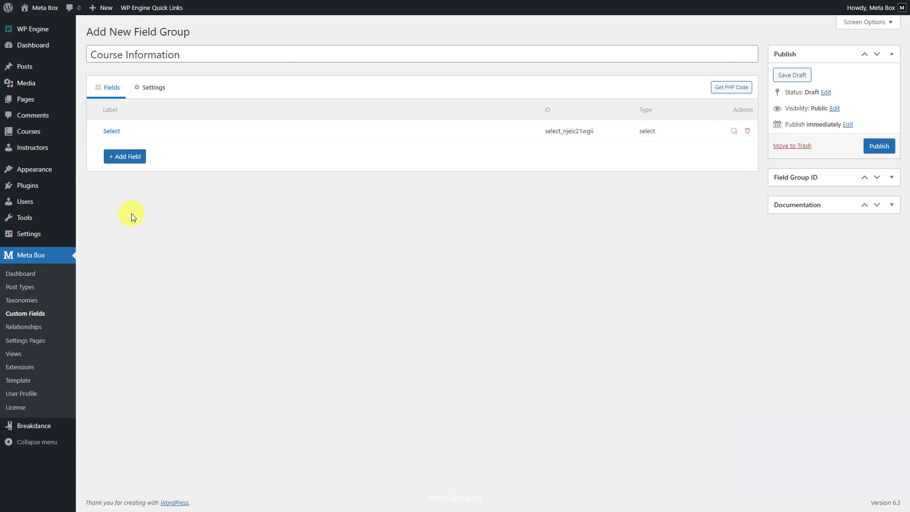
click(150, 133)
double_click(192, 176)
text(Type)
click(203, 289)
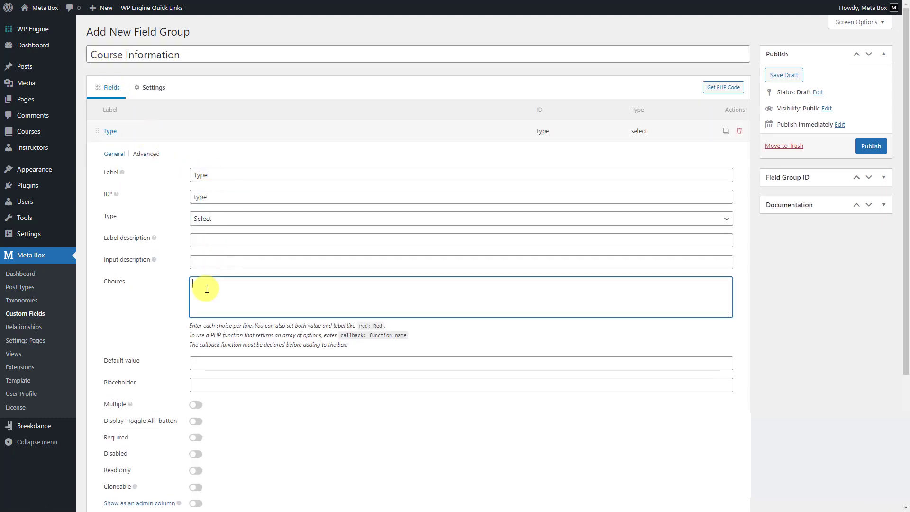
text(Online Course)
key(Return)
text(Onsite Course)
click(207, 136)
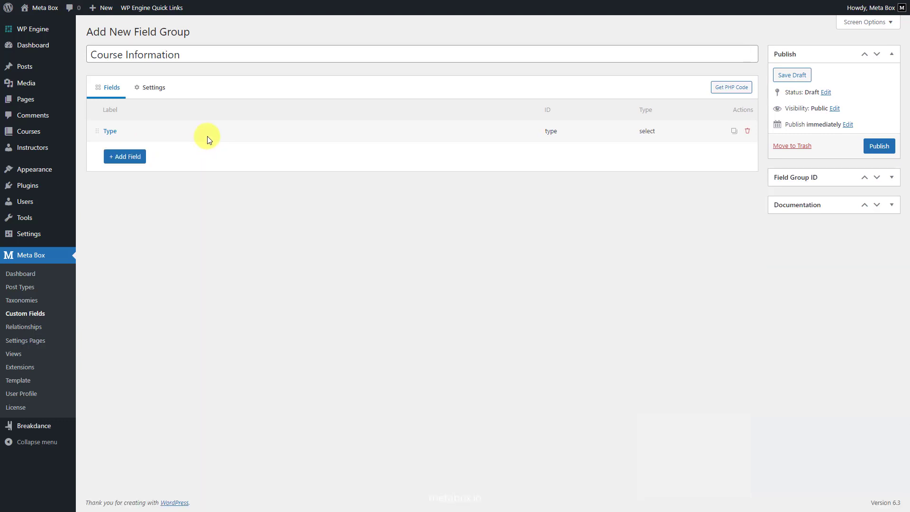
Add a Date Picker field labelled Start Date to the field group.
click(141, 159)
text(date)
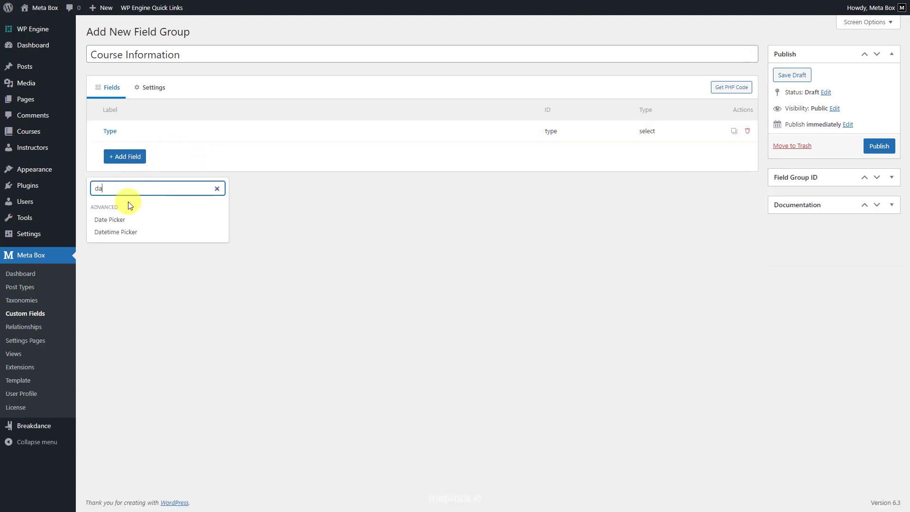
click(126, 217)
click(173, 156)
double_click(192, 197)
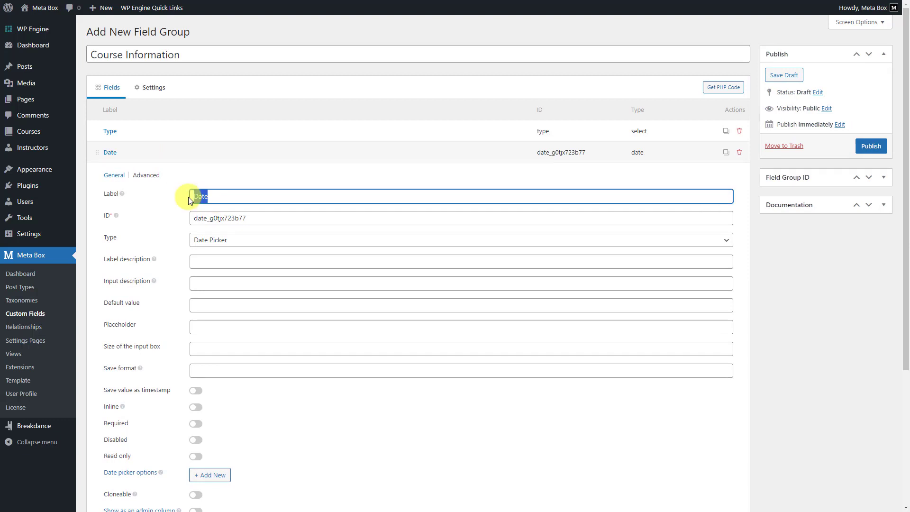
text(Start Date)
click(185, 158)
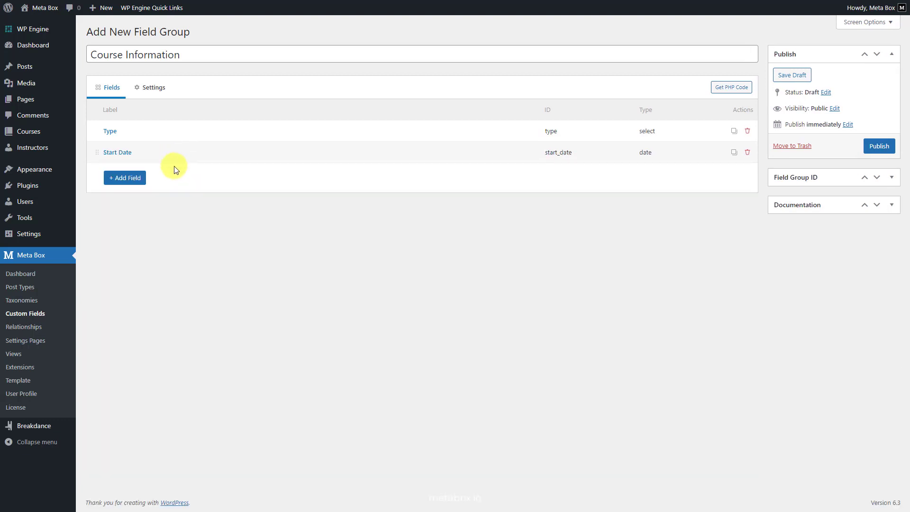
Add a second Date Picker field labelled End Date to the field group.
click(141, 179)
click(129, 235)
click(176, 176)
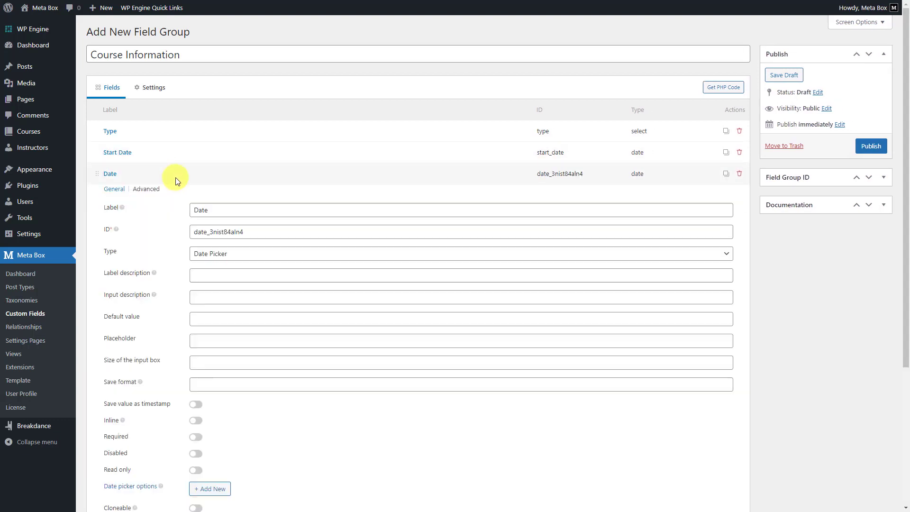
double_click(192, 218)
text(End Date)
click(186, 179)
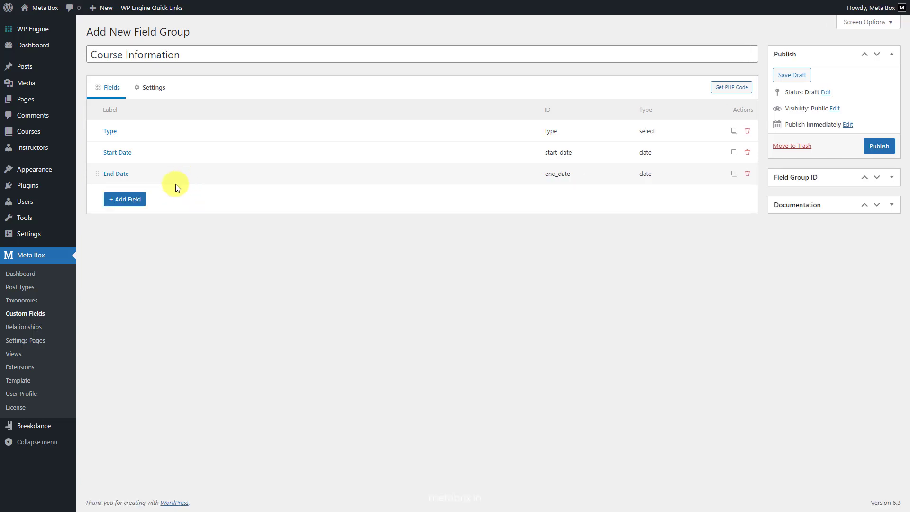
Add a Text field labelled Place to the field group.
click(144, 203)
text(te)
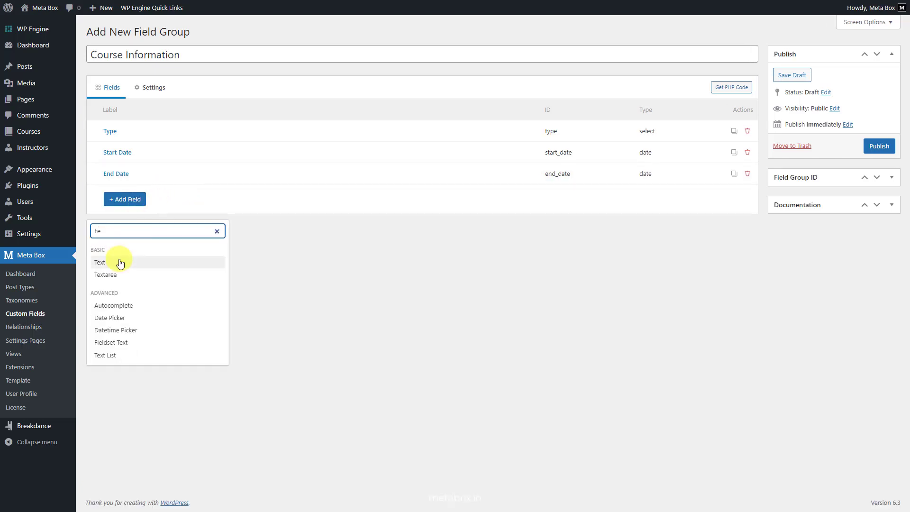
click(118, 261)
click(190, 195)
double_click(191, 239)
text(Place)
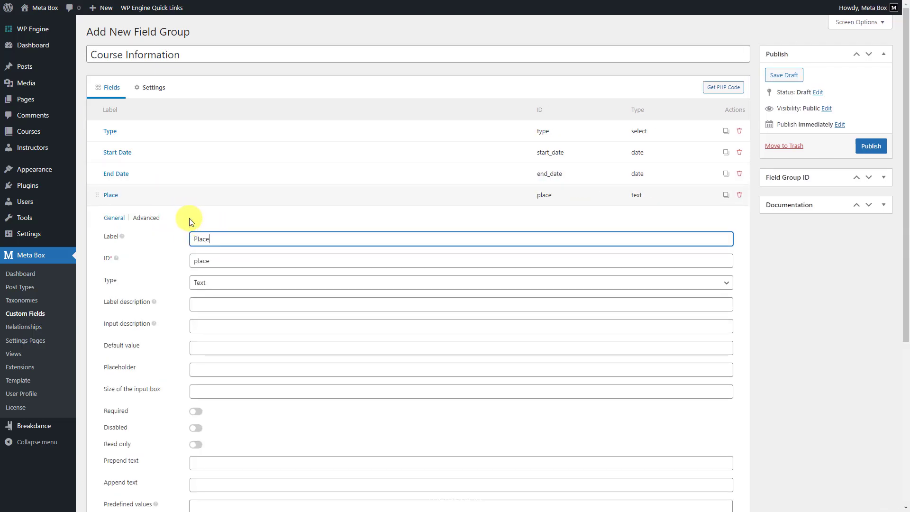
click(186, 200)
Add another Text field labelled Price to the field group.
click(148, 224)
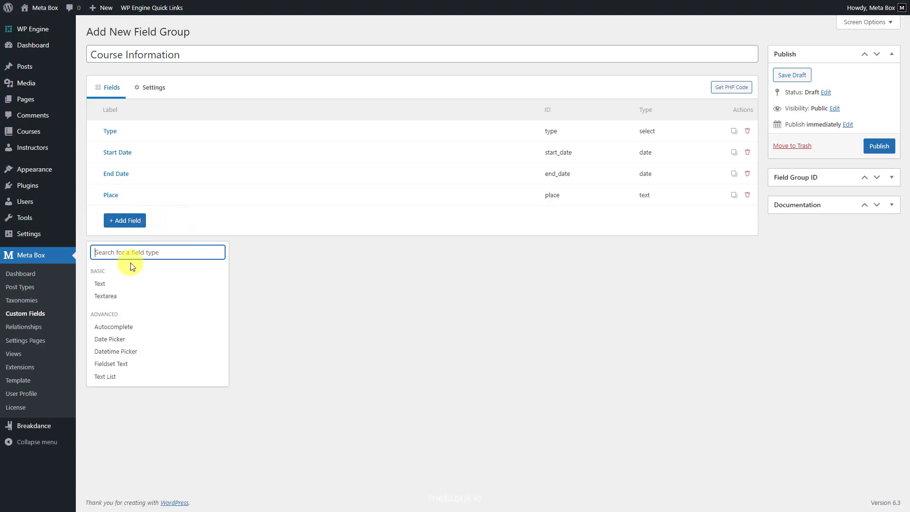
click(130, 282)
click(179, 222)
double_click(209, 259)
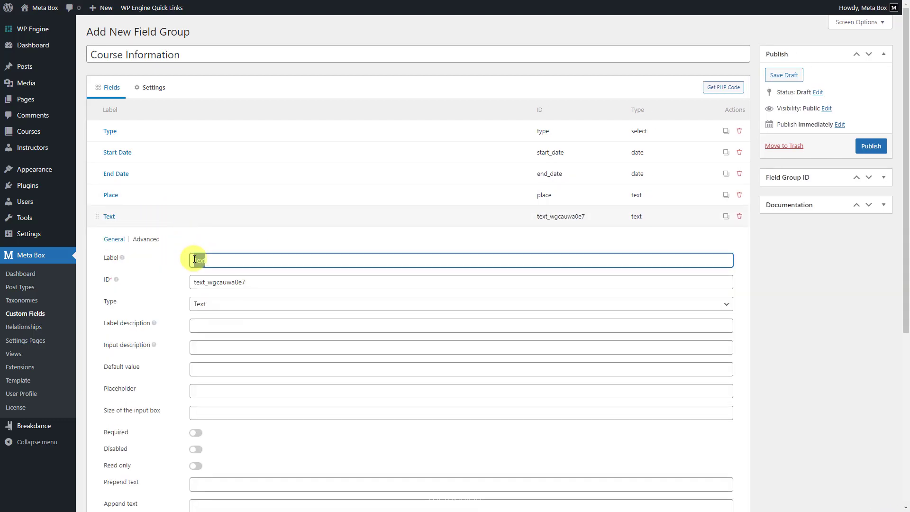
text(Price)
click(175, 220)
Change the field group's location from Post to the Course post type and publish the group.
click(156, 88)
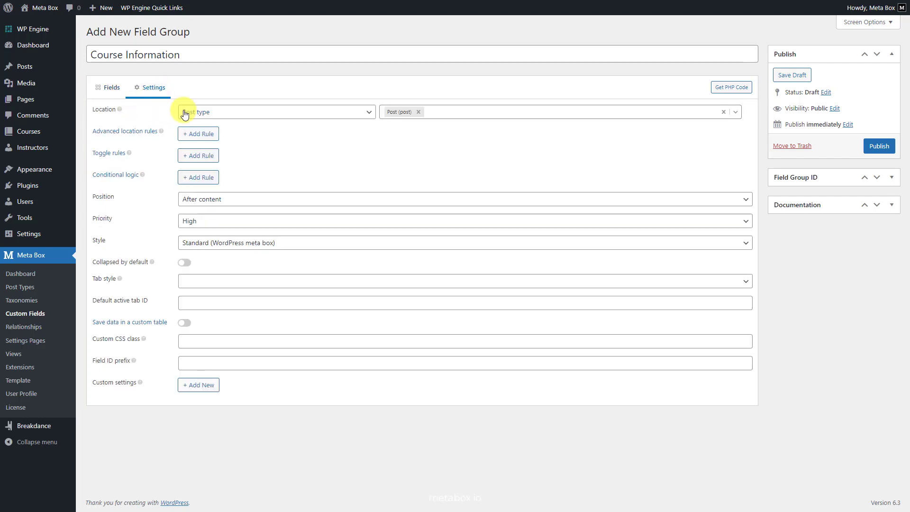
click(418, 112)
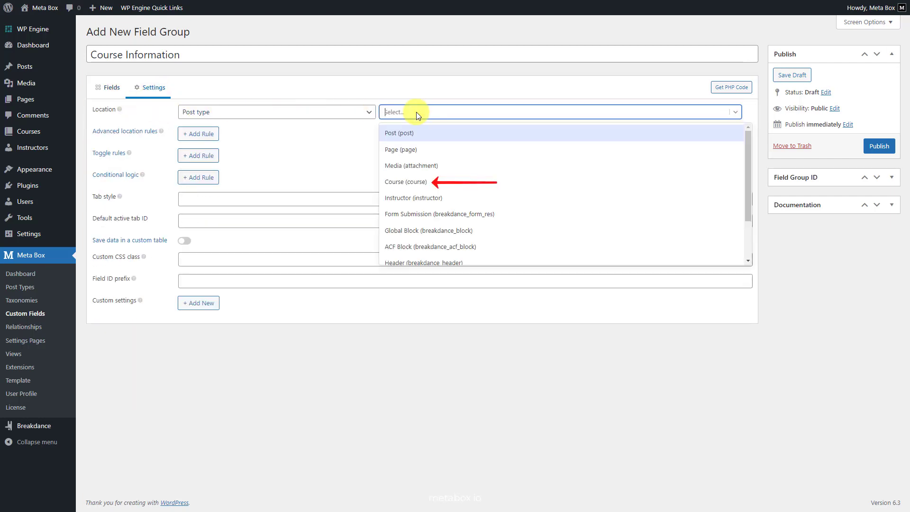
click(423, 180)
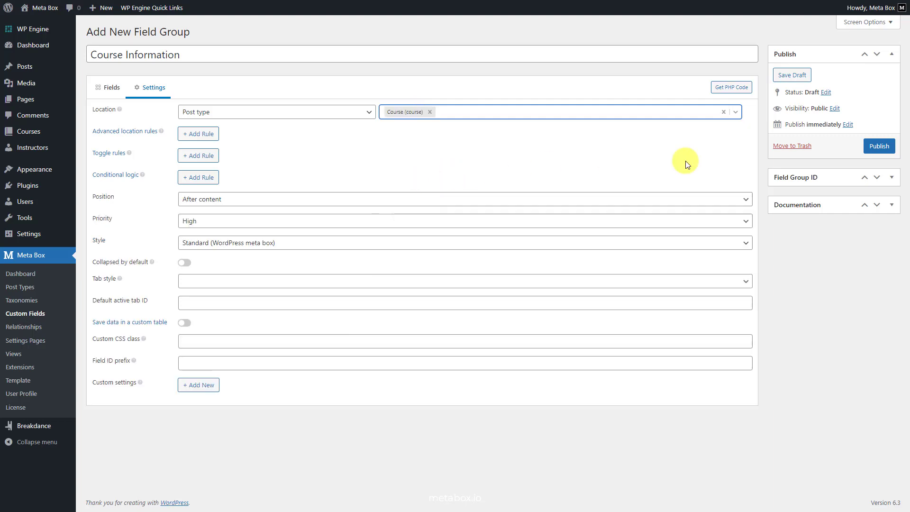
click(881, 146)
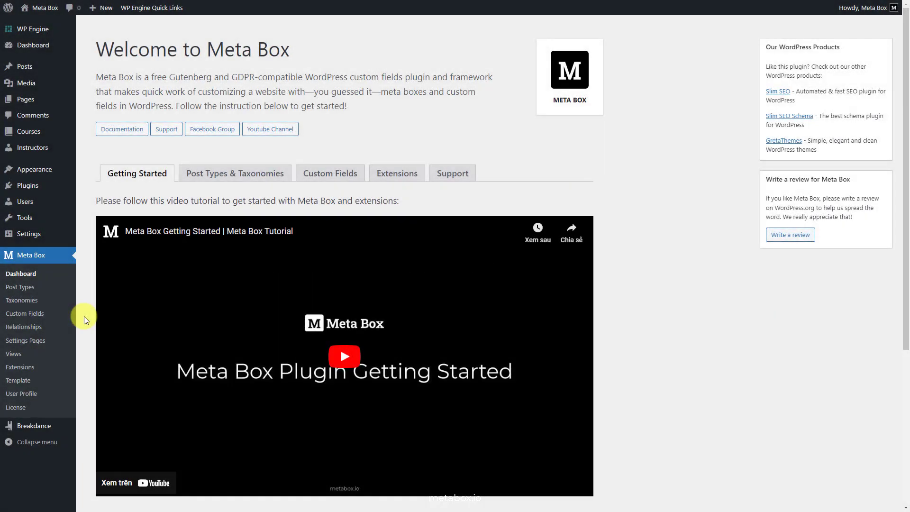
Start a new Meta Box relationship titled Instructor to Course.
click(44, 327)
click(183, 32)
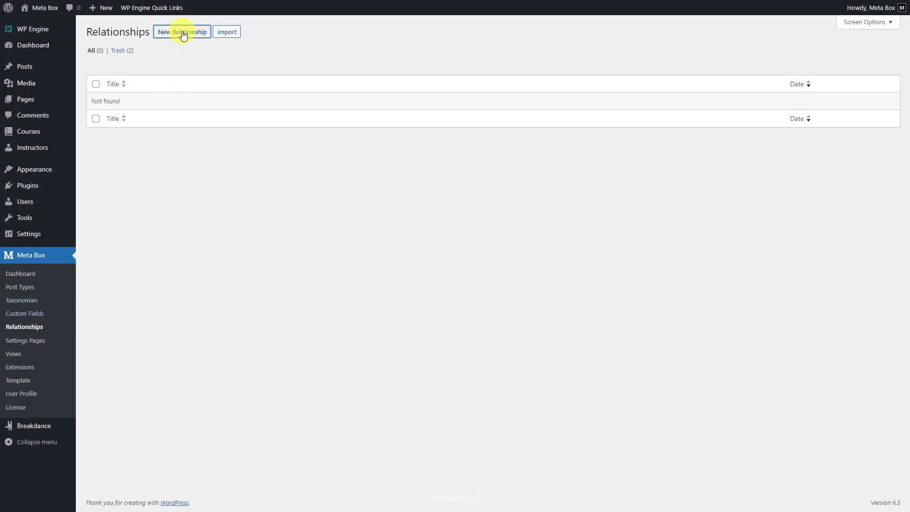
text(Instructor to Course)
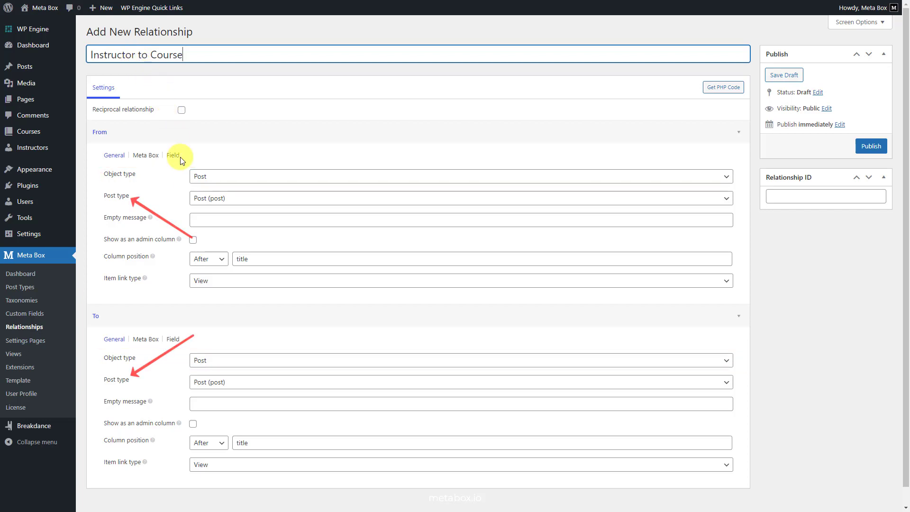
Set the relationship's From post type to Instructor and its To post type to Course.
click(204, 198)
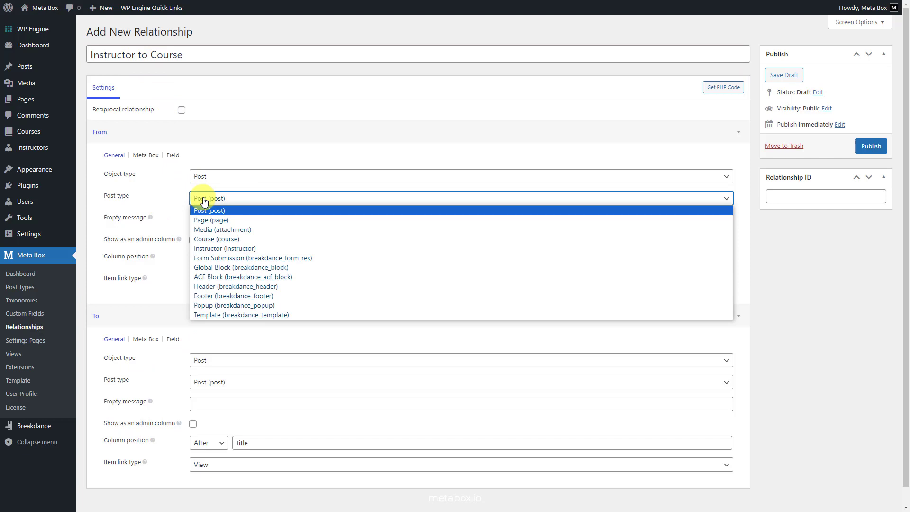
click(216, 249)
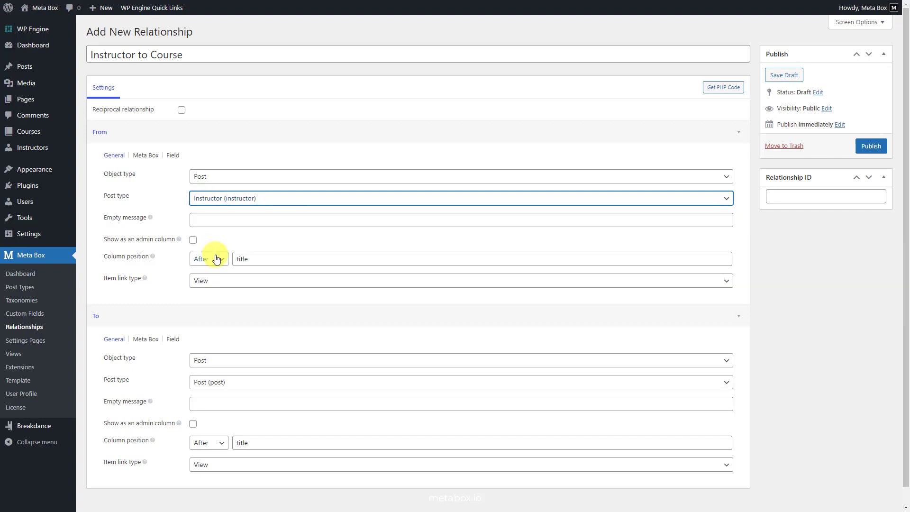
click(217, 380)
click(218, 294)
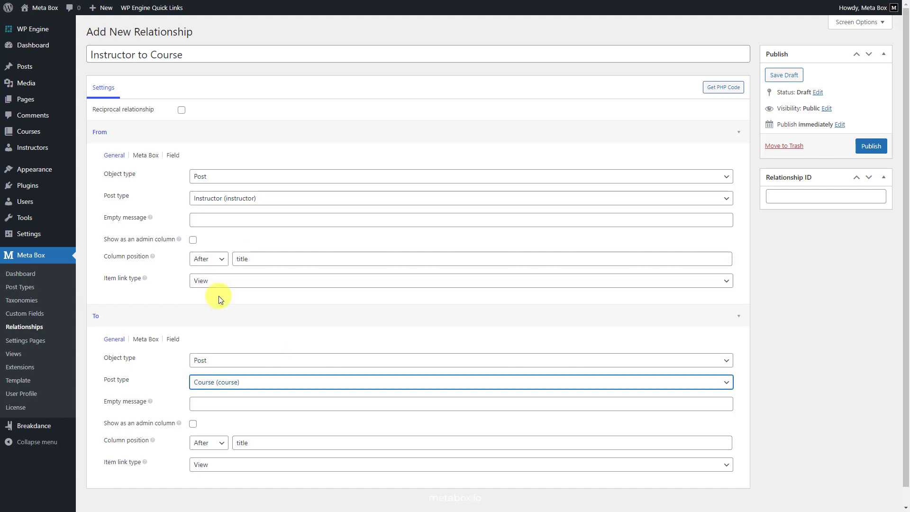
Show both relationship sides as admin columns, titled Course on the From side and Instructor on the To side.
click(193, 241)
click(199, 281)
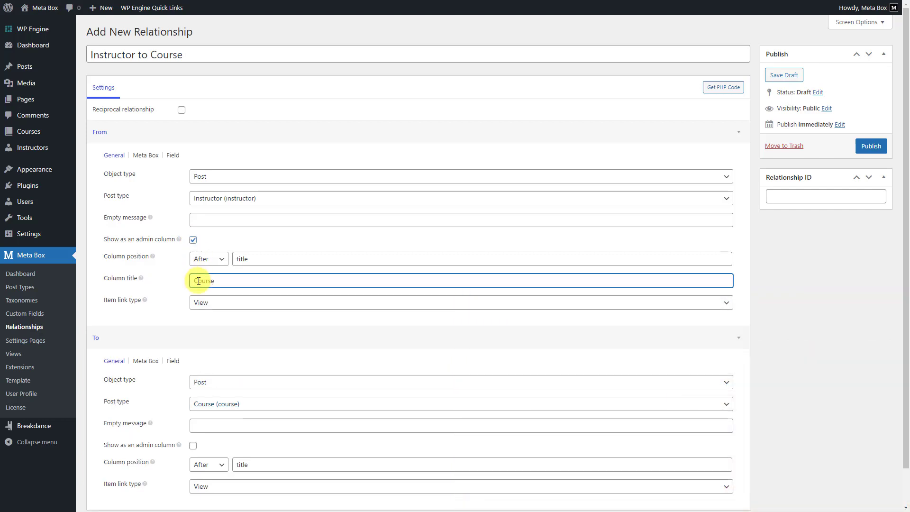
click(193, 448)
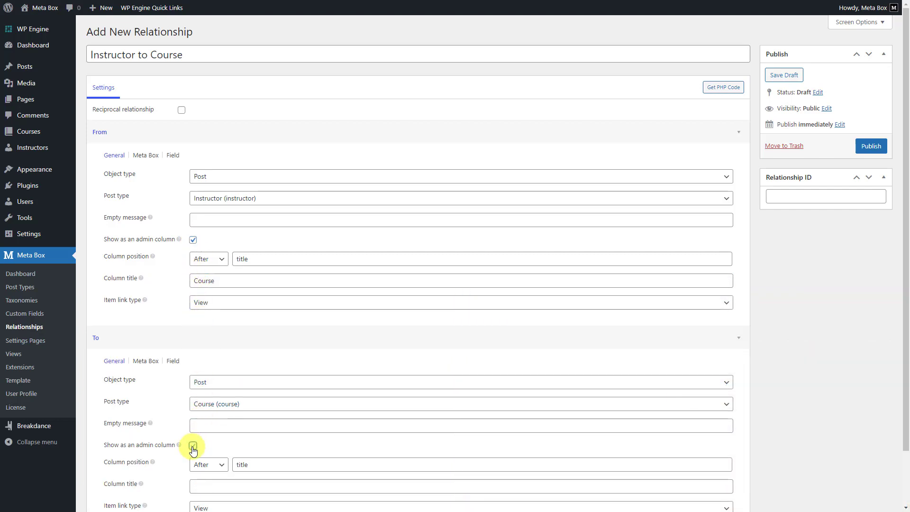
scroll(193, 449, down, 1)
click(191, 438)
text(Instructor)
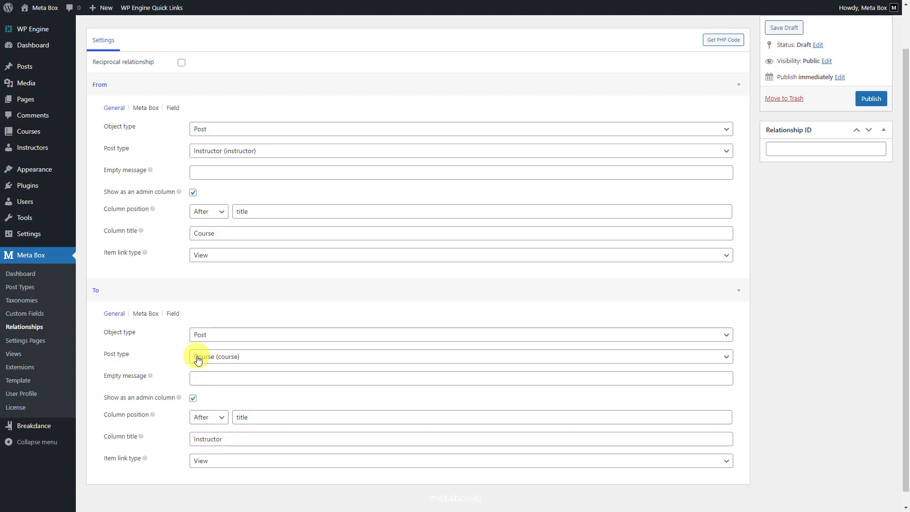
Label the field on the relationship's From side Related Instructor.
click(178, 108)
click(193, 128)
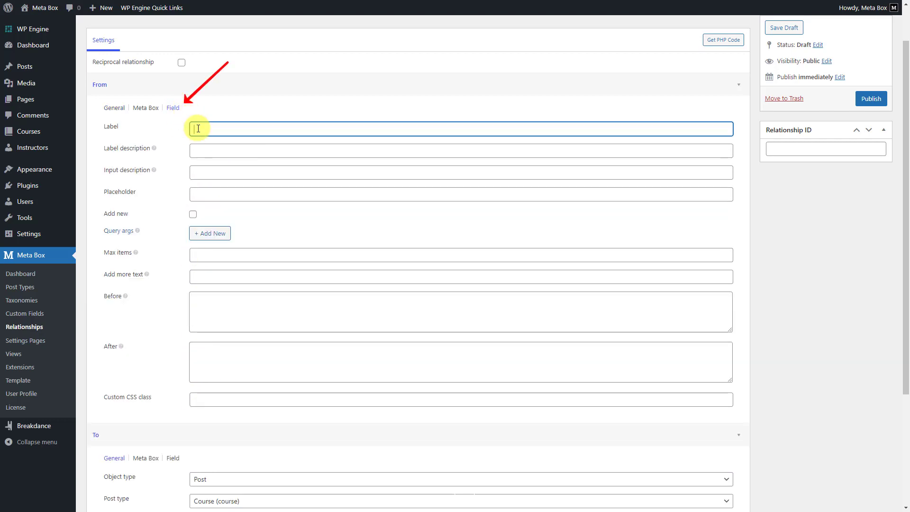
text(Related Instructor)
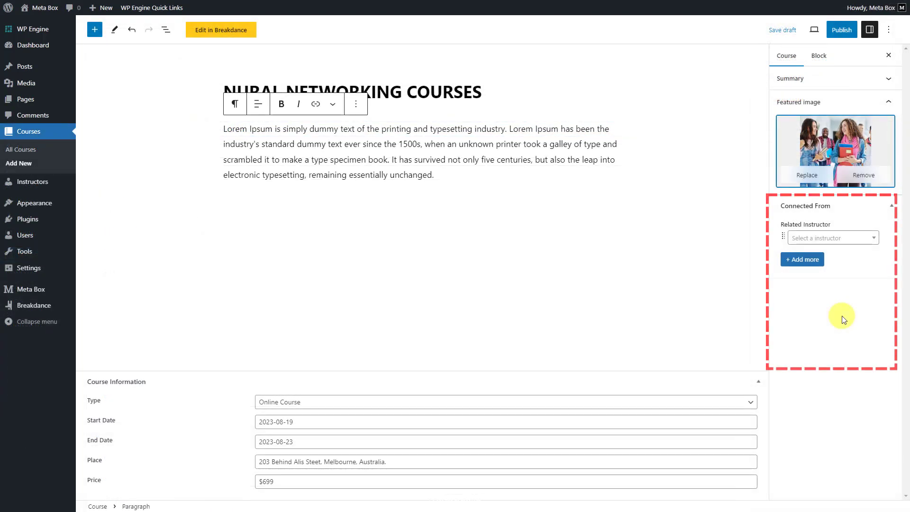
Try out the Related Instructor field on a course by picking the first instructor.
click(842, 239)
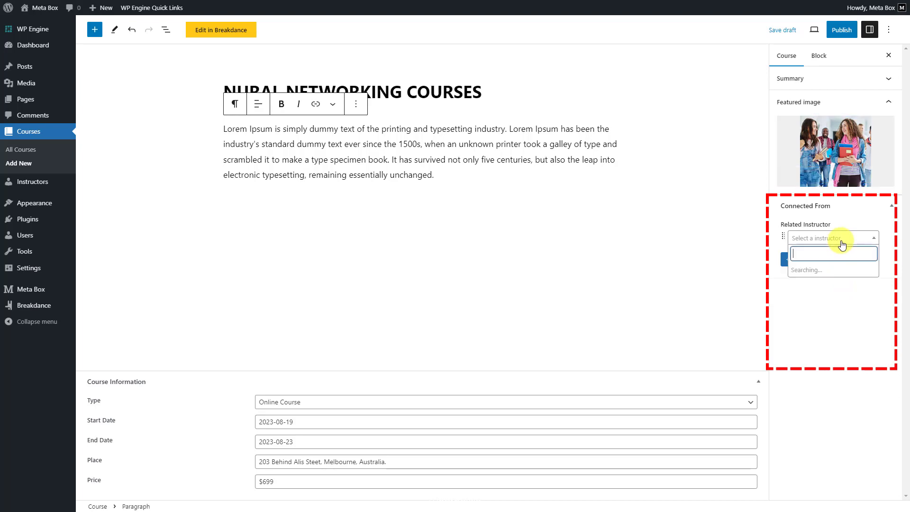
click(822, 271)
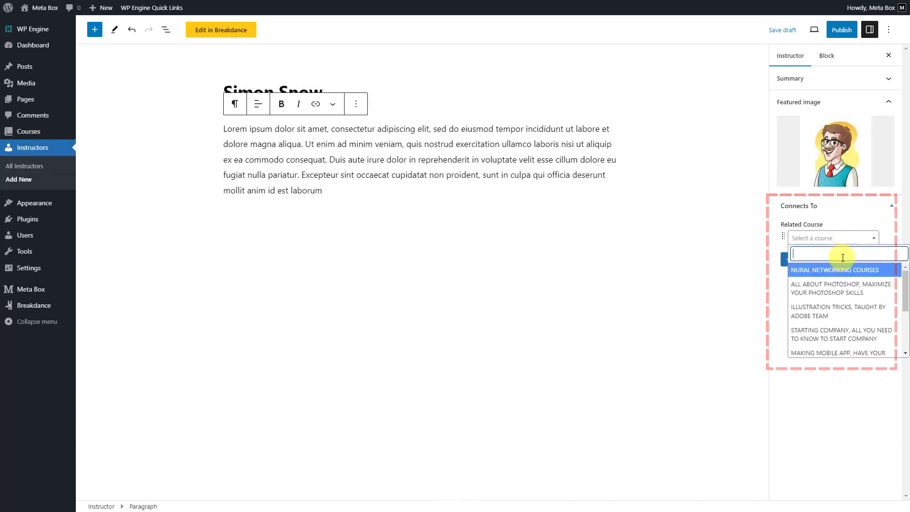
Try out the Related Course field on an instructor with NURAL NETWORKING COURSES, the MAKING MOBILE APP course and a third course.
click(820, 265)
click(821, 269)
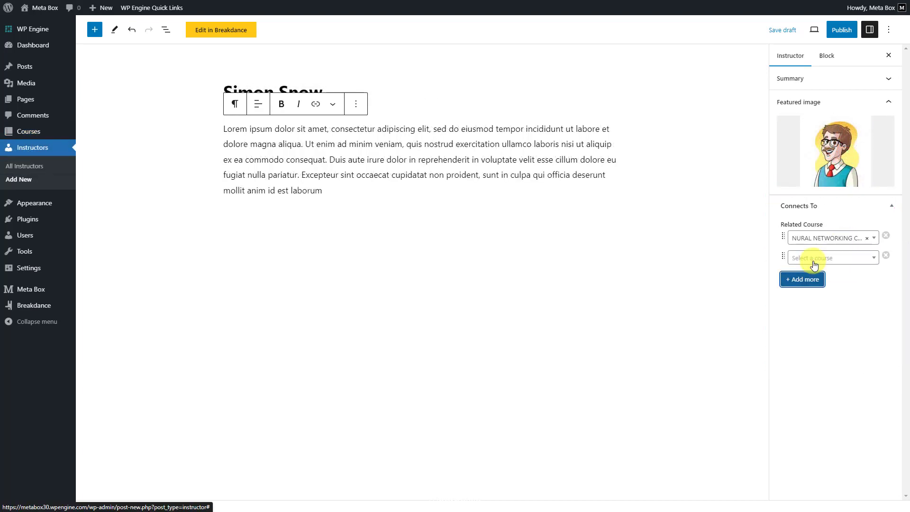
click(811, 258)
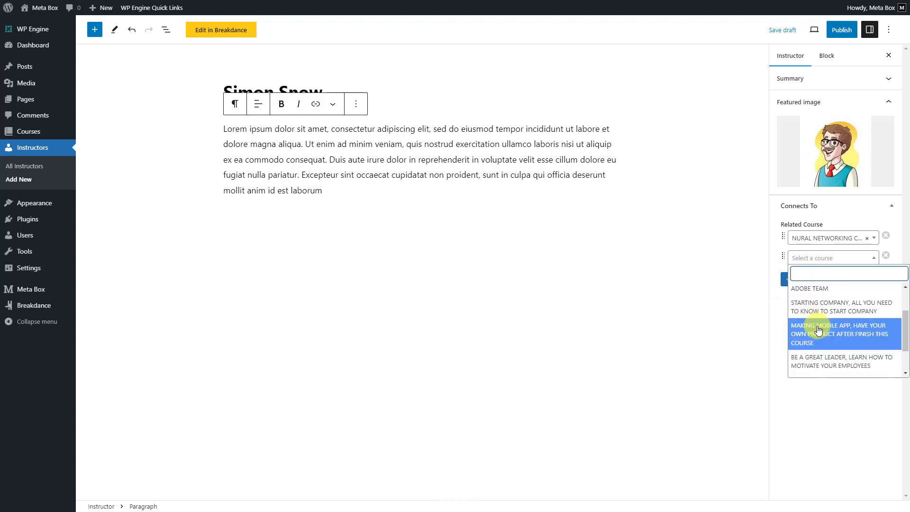
click(819, 331)
click(825, 282)
click(816, 278)
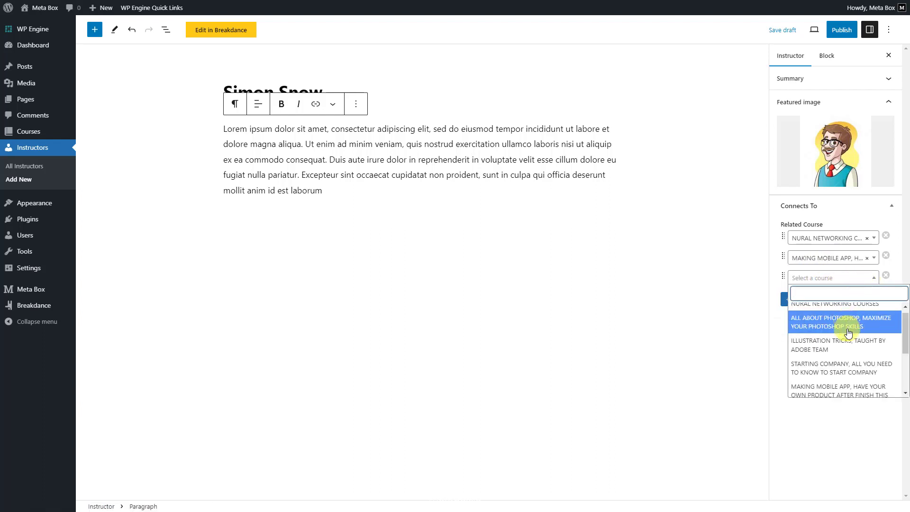
scroll(848, 333, down, 3)
click(823, 417)
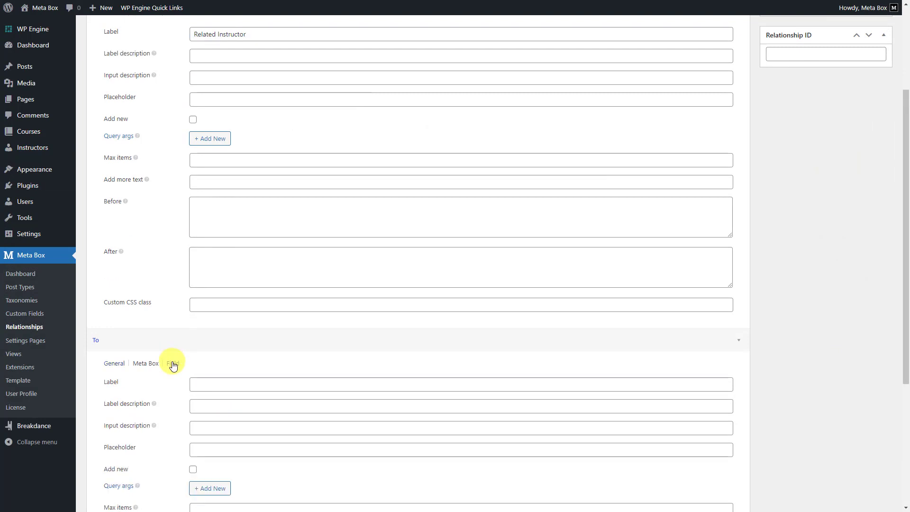
Label the field on the relationship's To side Related Course and publish the relationship.
click(197, 380)
text(Related Course)
scroll(205, 383, up, 3)
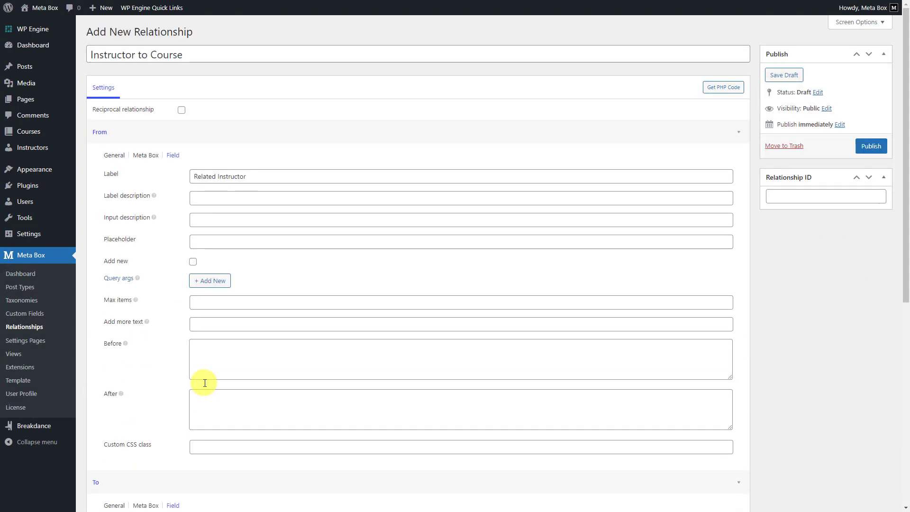
click(874, 147)
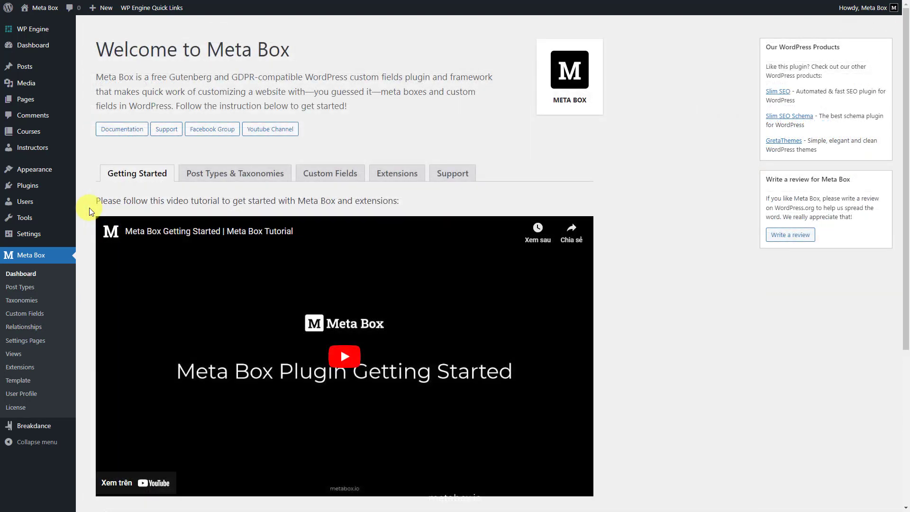
Create a new course titled NURAL NETWORKING COURSES with a Lorem Ipsum paragraph as its description.
mouse_move(52, 131)
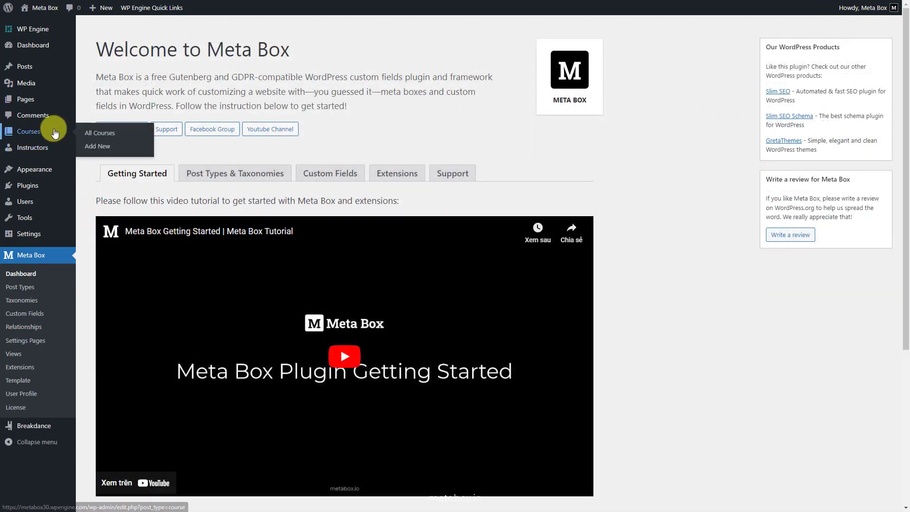
click(105, 147)
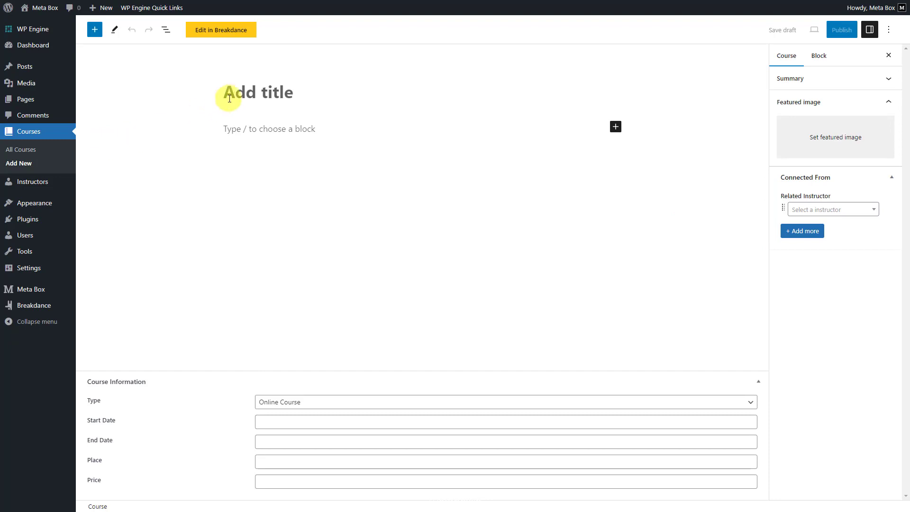
text(NURAL NETWORKING COURSES)
click(234, 129)
text(Lorem Ipsum is simply dummy text of the printing and typesetting industry. Lorem Ipsum has been the industry's standard dummy text ever since the 1500s, when an unknown printer took a galley of type and scrambled it to make a type specimen book. It has survived not only five centuries, but also the leap into electronic typesetting, remaining essentially unchanged.)
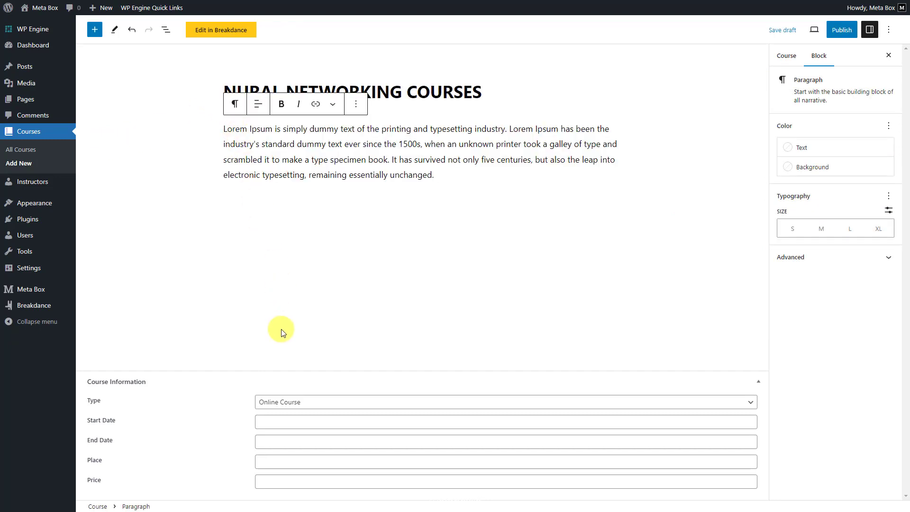
Fill in the course information with start date 2023-08-19, end date 2023-08-23, the venue's address and price $699.
click(265, 421)
click(336, 355)
click(277, 442)
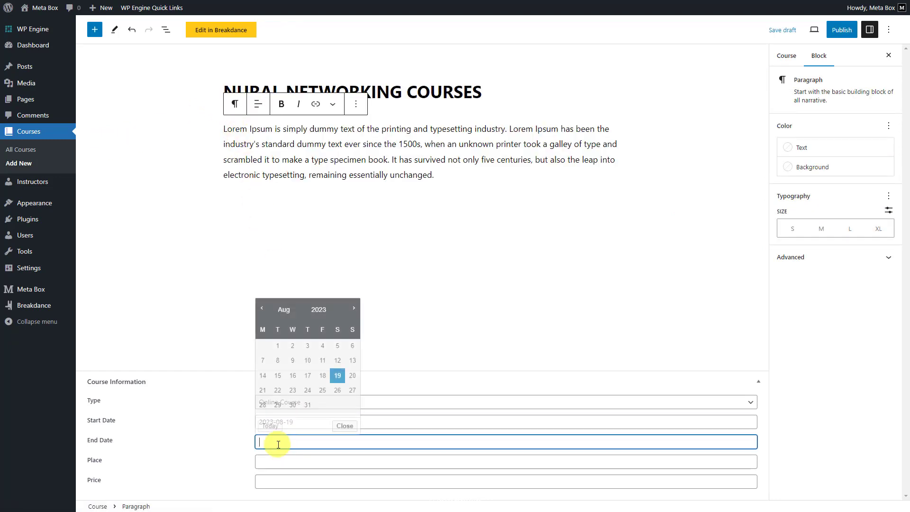
click(294, 390)
click(274, 462)
text(203 Behind Alis Steet, Melbourne, Australia.)
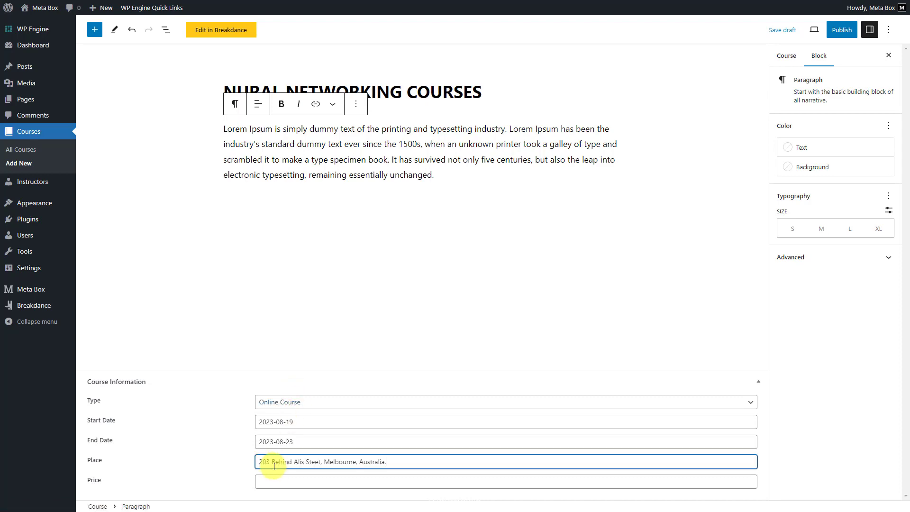
click(274, 481)
text($699)
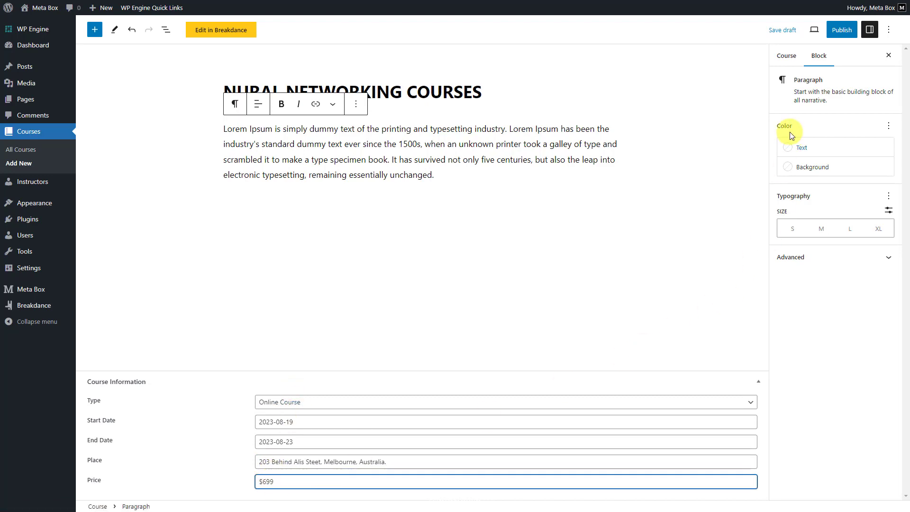
Set the photo of students holding books from the media library as the course's featured image.
click(789, 59)
click(815, 138)
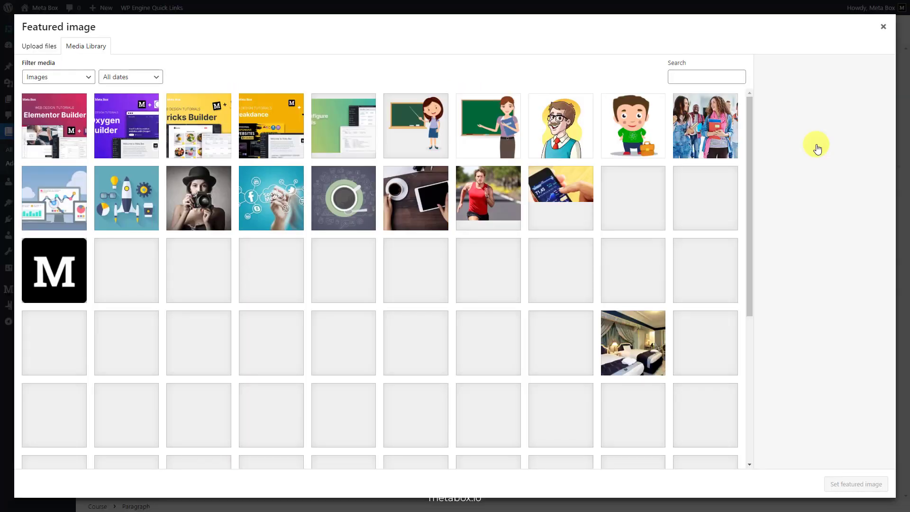
click(714, 137)
click(841, 484)
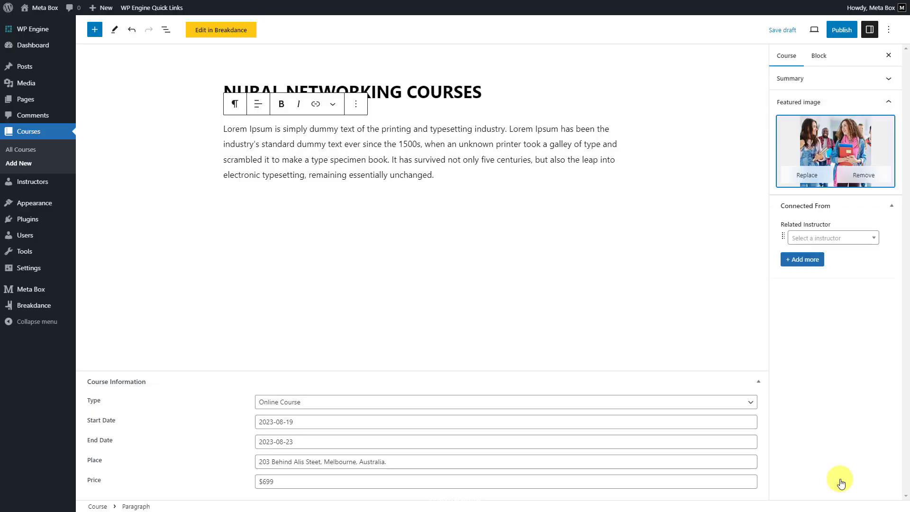
Connect the course to the first listed instructor and add a second related instructor.
click(840, 238)
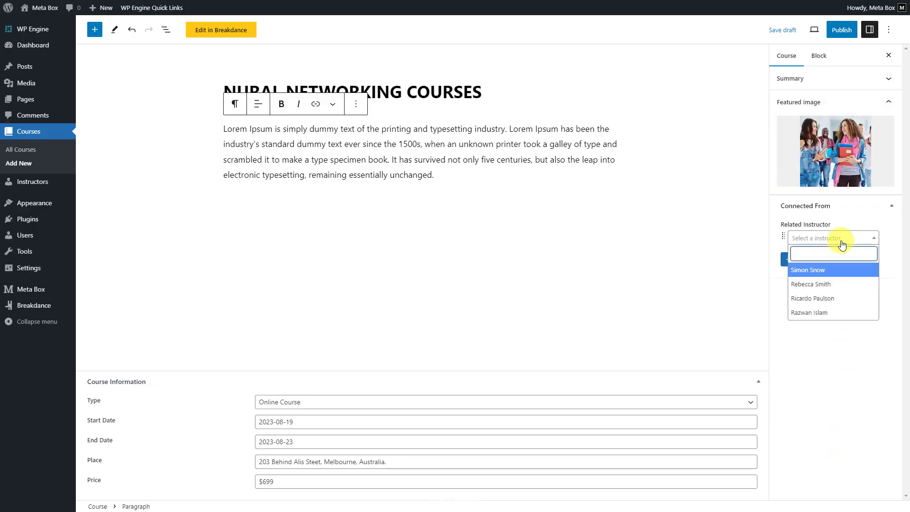
click(814, 266)
click(811, 260)
click(811, 257)
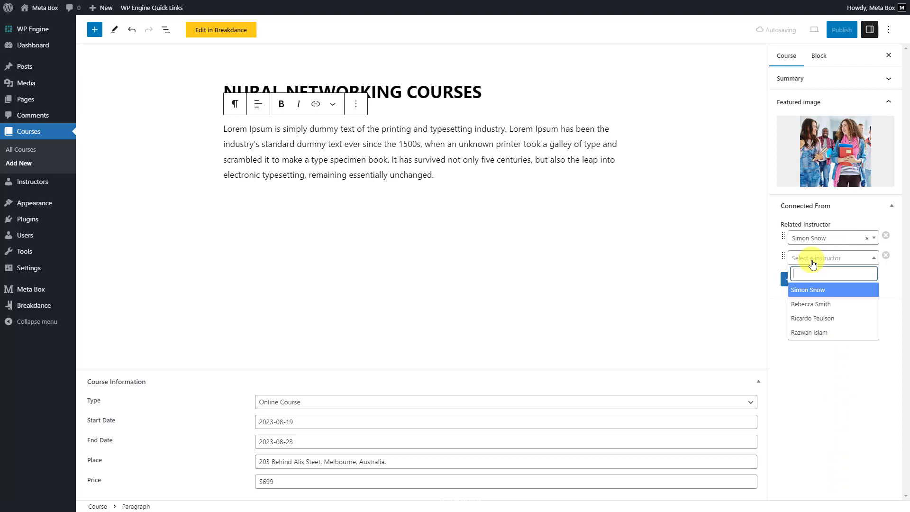
click(813, 299)
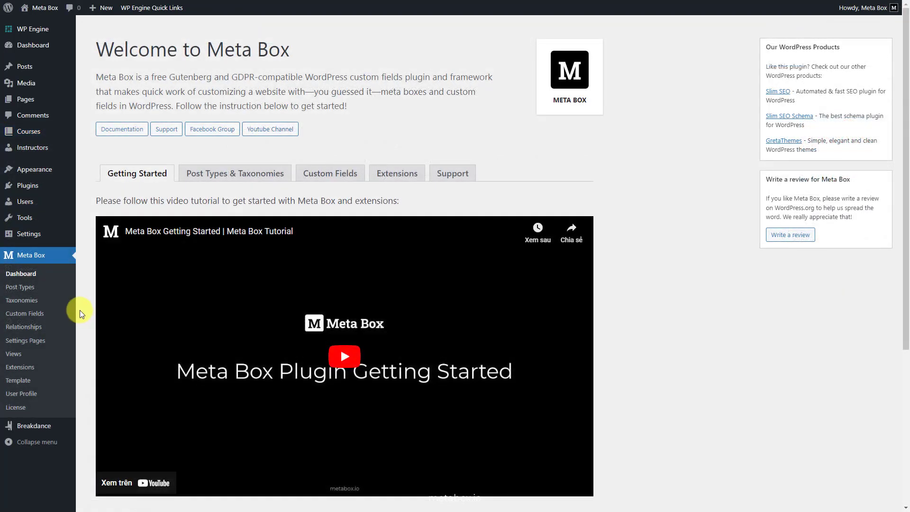
Create a new instructor post with the instructor's full name as title and a Lorem ipsum paragraph as biography.
mouse_move(51, 152)
click(90, 160)
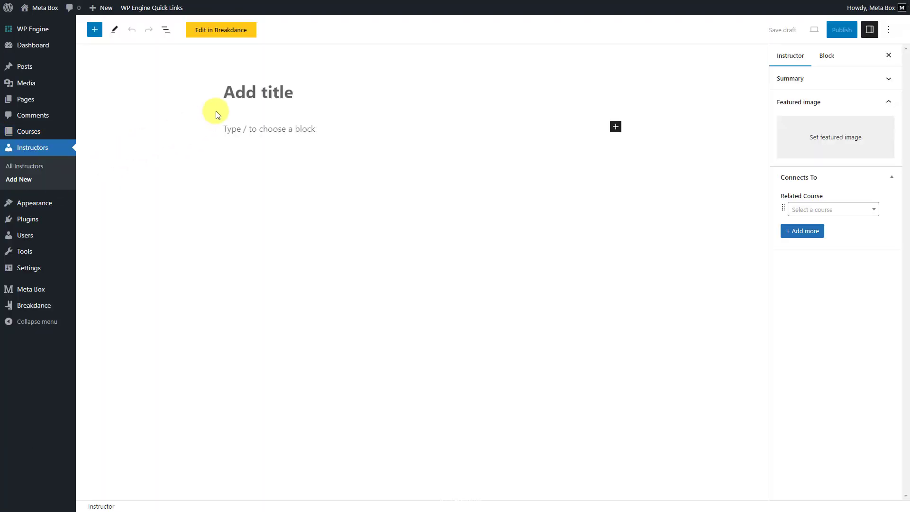
text(Simon Snow)
click(230, 128)
text(Lorem ipsum dolor sit amet, consectetur adipiscing elit, sed do eiusmod tempor incididunt ut labore et dolore magna aliqua. Ut enim ad minim veniam, quis nostrud exercitation ullamco laboris nisi ut aliquip ex ea commodo consequat. Duis aute irure dolor in reprehenderit in voluptate velit esse cillum dolore eu fugiat nulla pariatur. Excepteur sint occaecat cupidatat non proident, sunt in culpa qui officia deserunt mollit anim id est laborum)
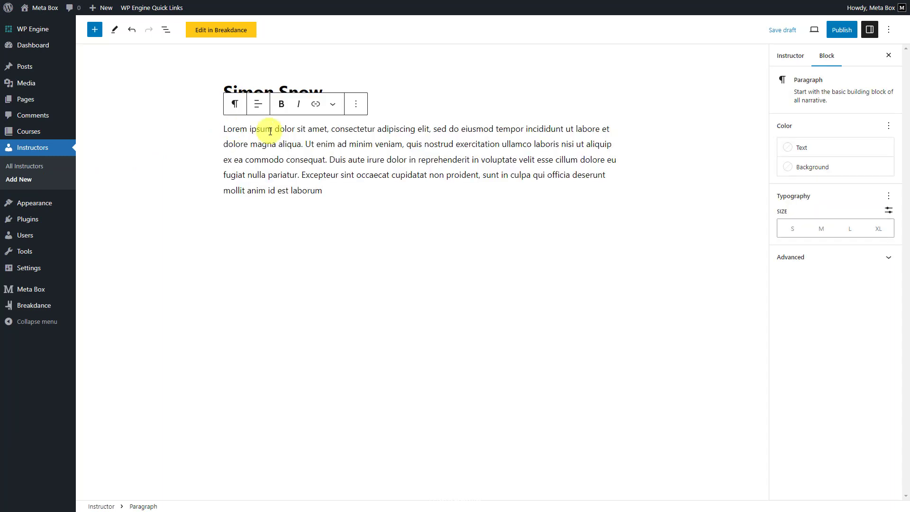
Set teacher-2.jpg from the media library as the instructor's featured image.
click(780, 56)
click(817, 137)
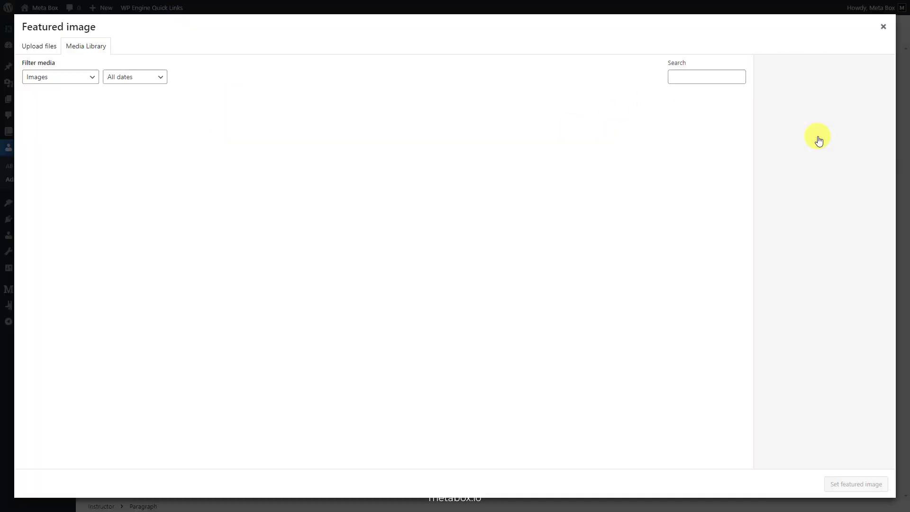
click(591, 138)
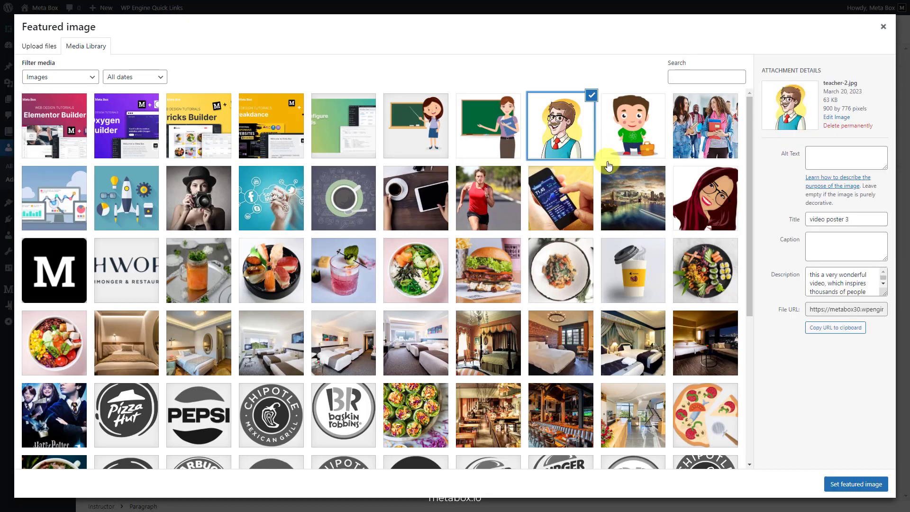
click(849, 483)
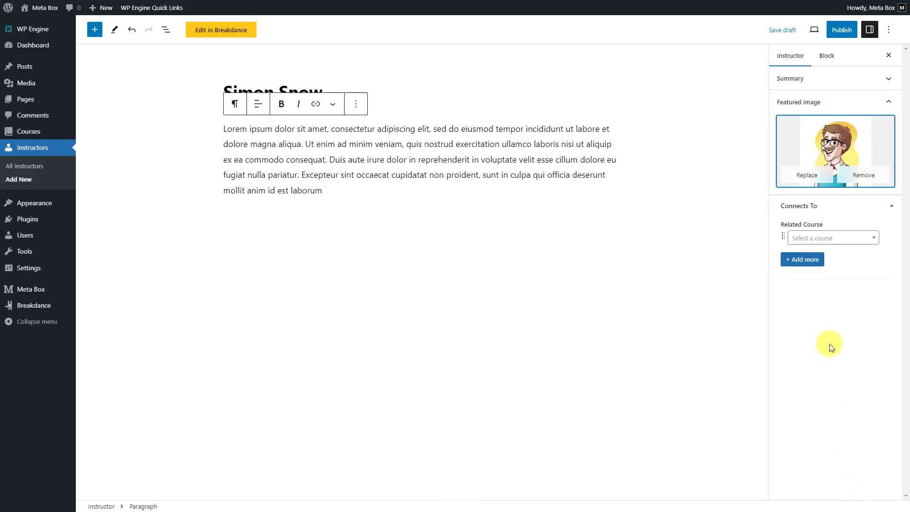
Connect the instructor to NURAL NETWORKING COURSES and the MAKING MOBILE APP course.
click(847, 244)
click(834, 266)
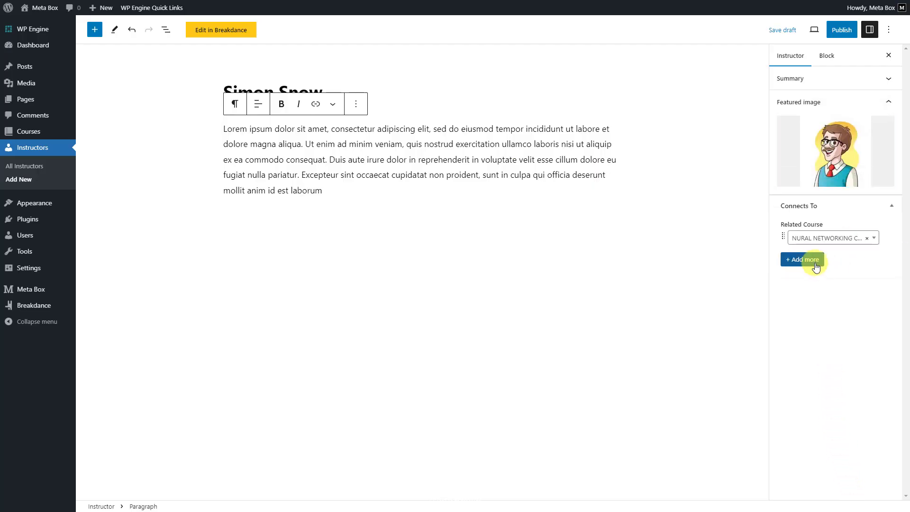
click(813, 260)
click(815, 265)
scroll(812, 323, down, 3)
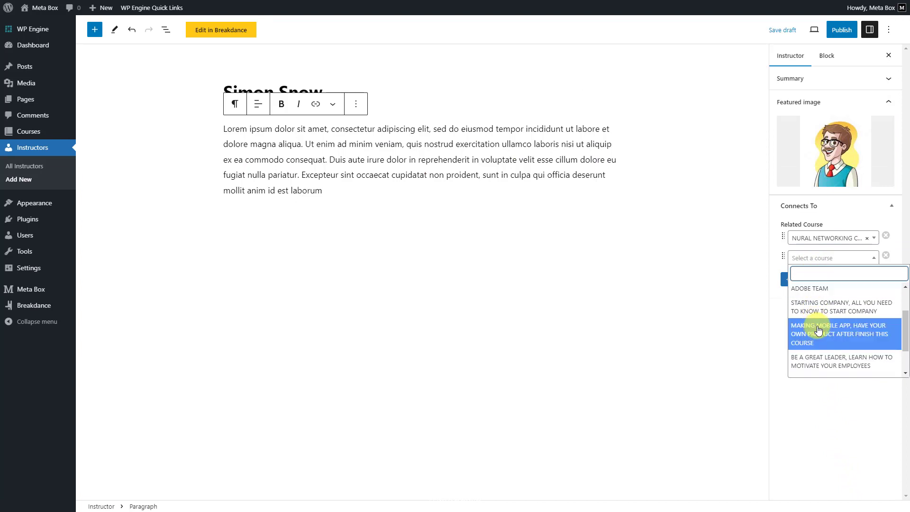
click(813, 332)
Add the CREATING WORDPRESS course as a third related course and publish the instructor post.
click(818, 280)
click(861, 279)
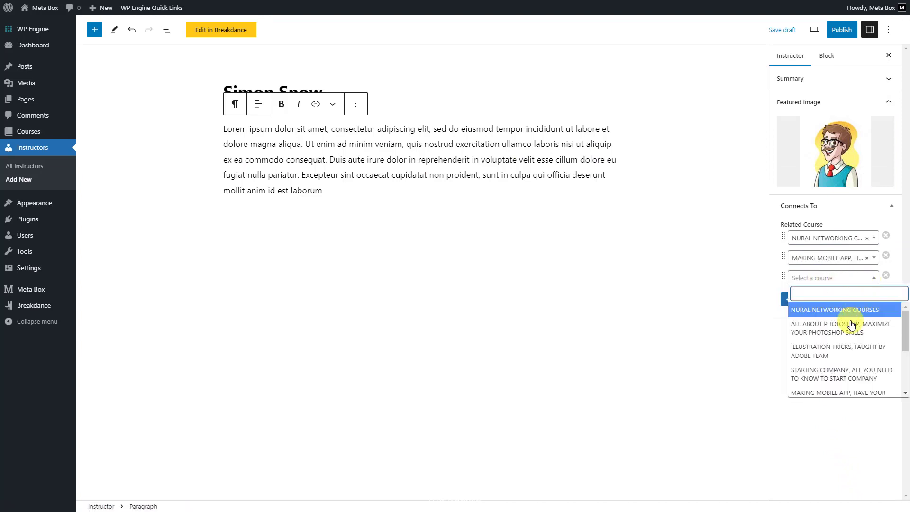
scroll(849, 332, down, 3)
click(831, 363)
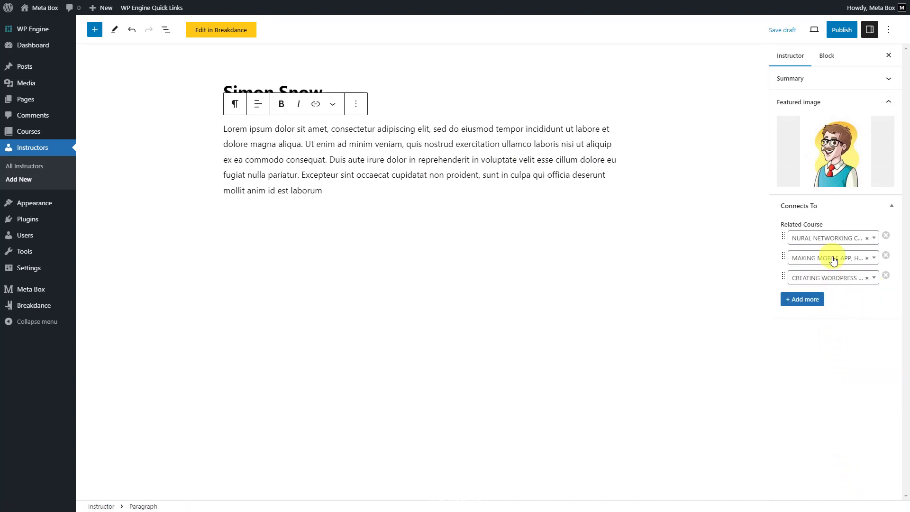
click(842, 29)
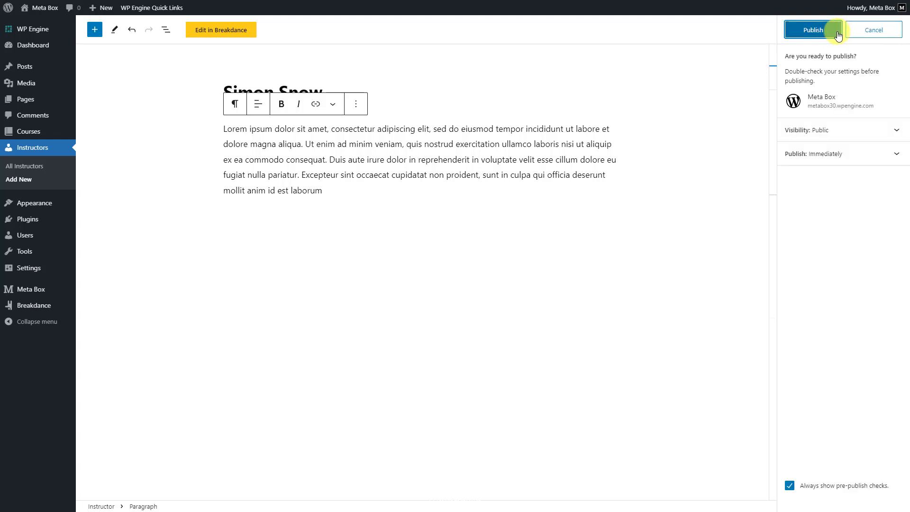
click(837, 32)
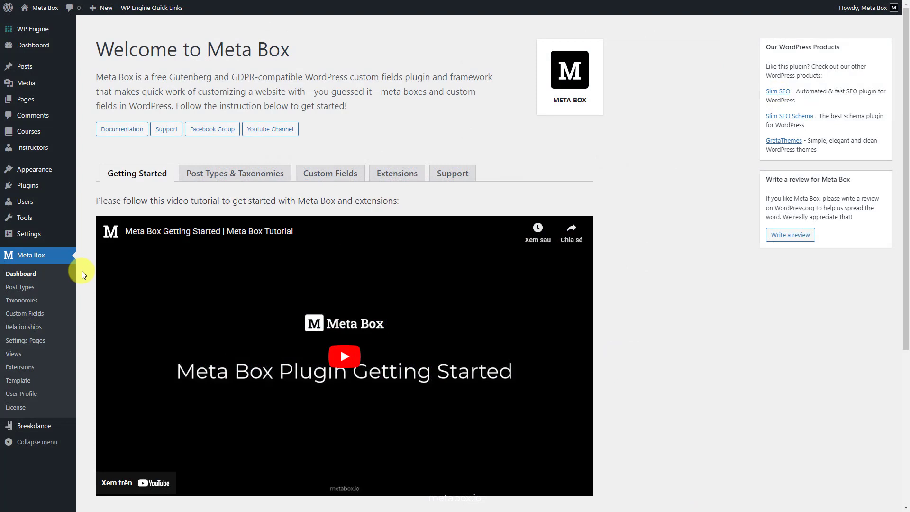
Create a new Breakdance global block titled "Course Block".
mouse_move(57, 430)
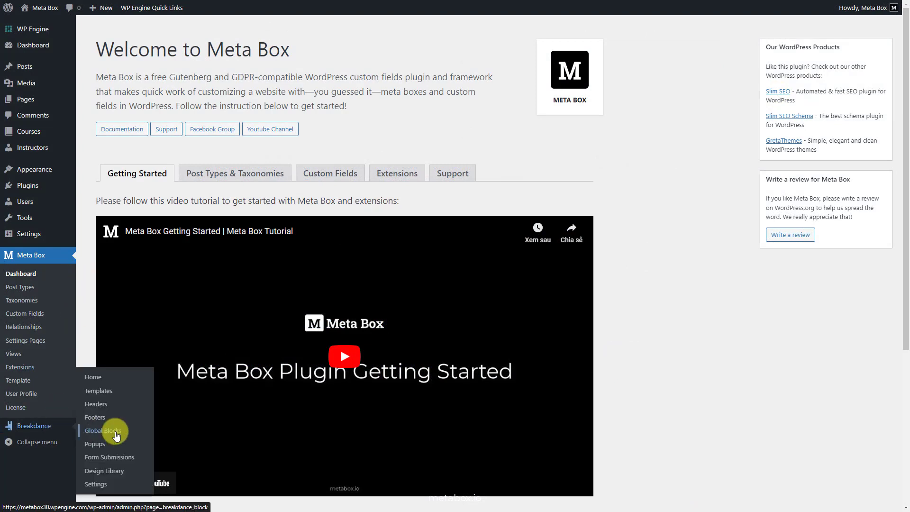
click(131, 431)
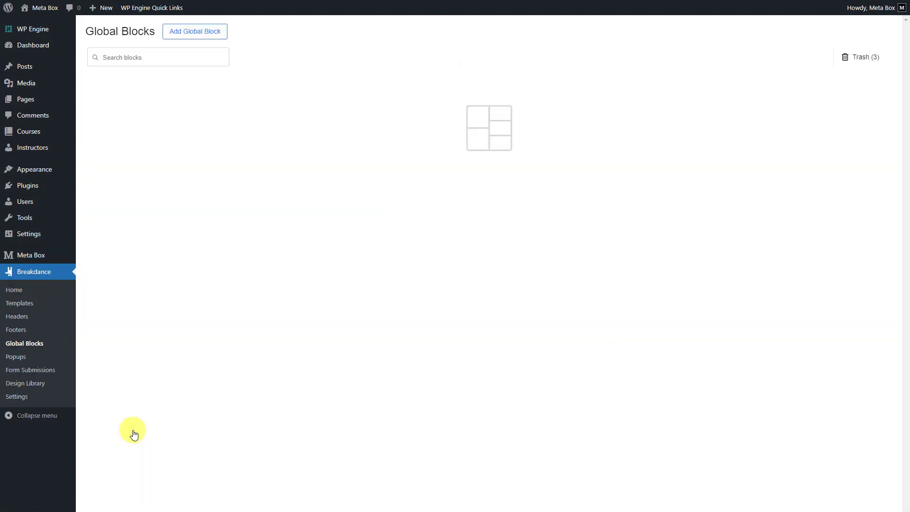
click(205, 39)
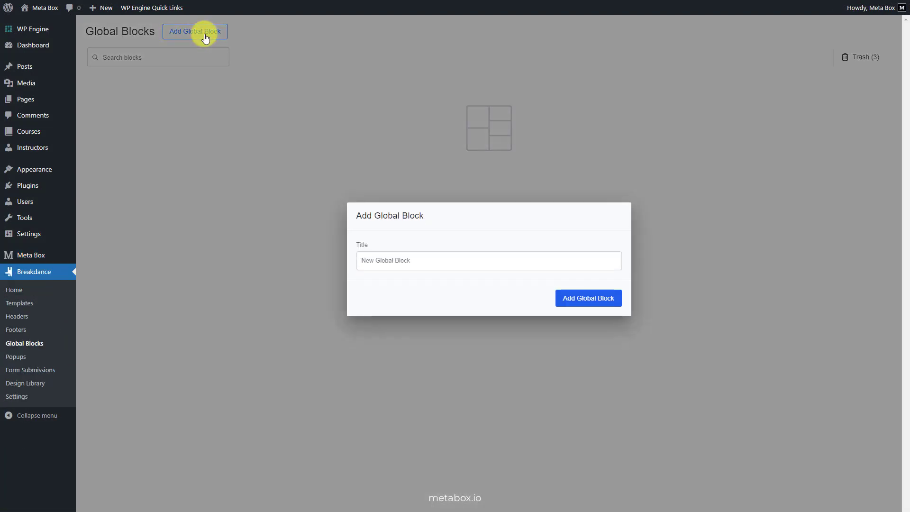
click(364, 259)
text(Course Block)
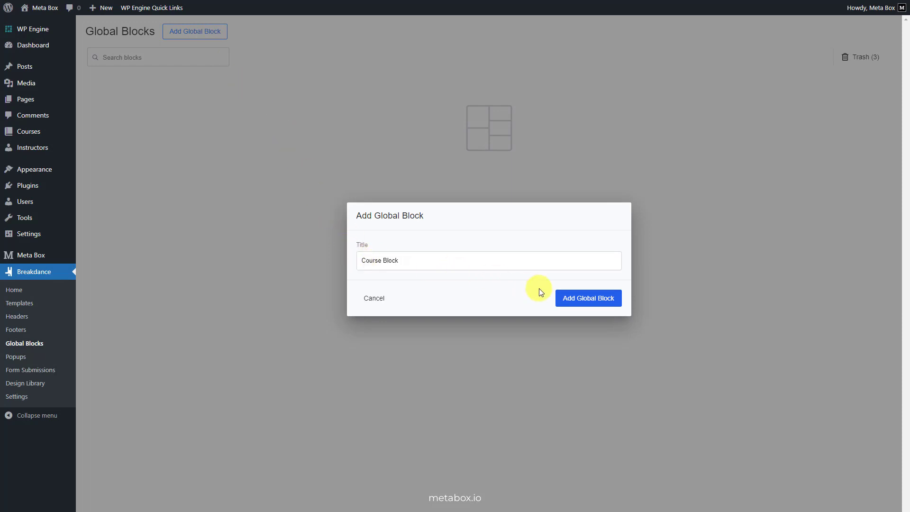
click(567, 298)
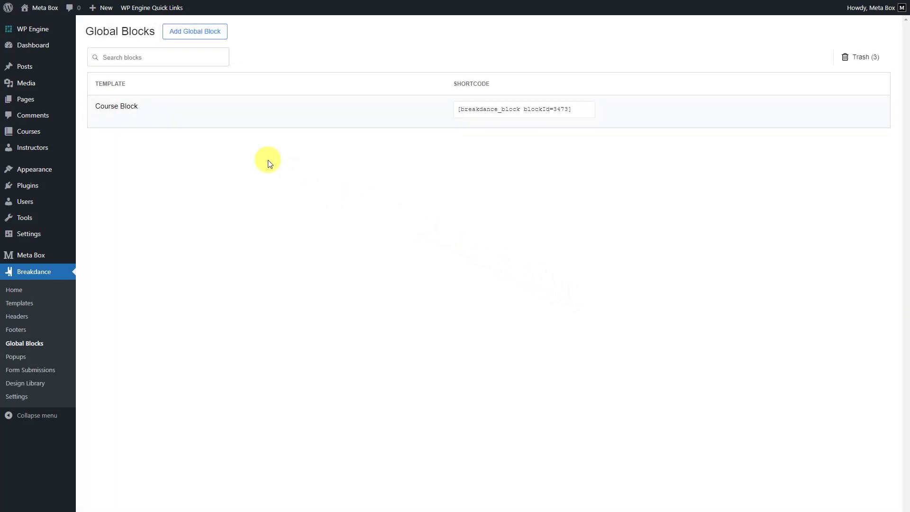
Open Course Block in the builder, show its element structure and add a Div as the outer container.
click(121, 120)
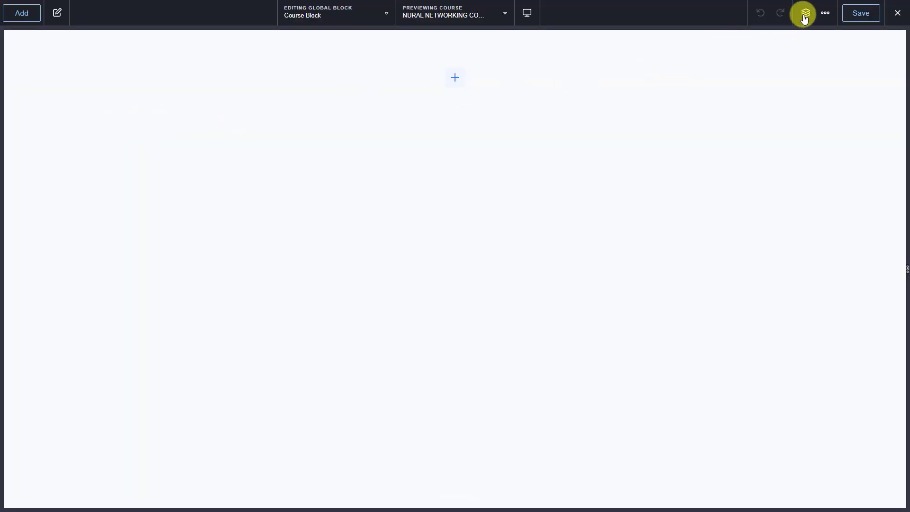
click(806, 14)
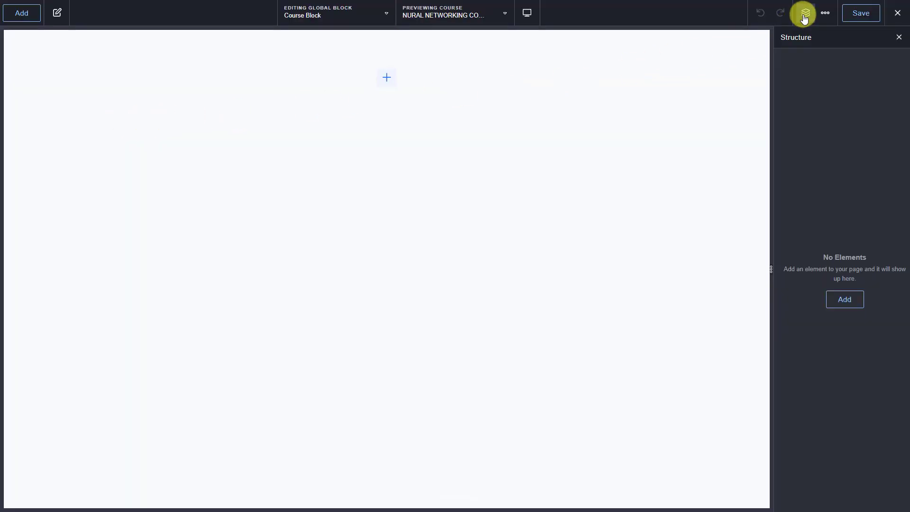
click(33, 14)
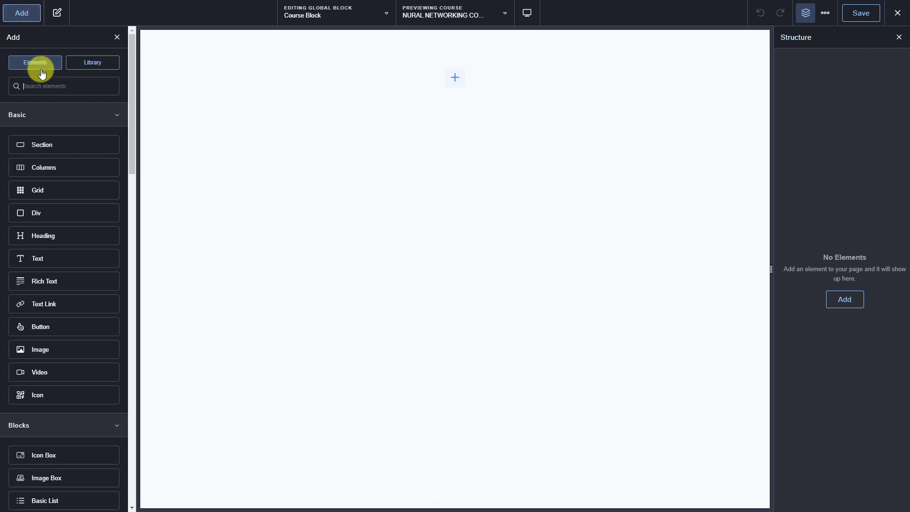
click(56, 214)
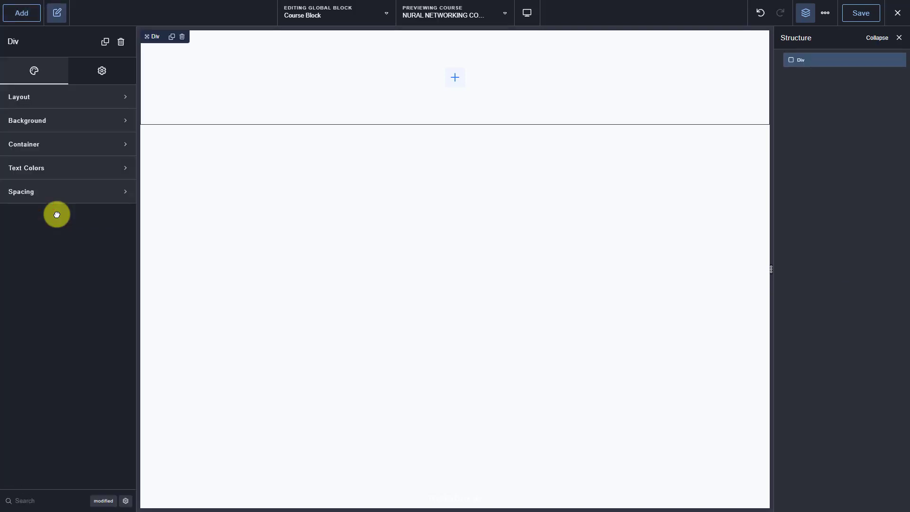
Add an Image element inside the div and source it dynamically from the post's Featured Image.
click(33, 18)
click(34, 86)
text(im)
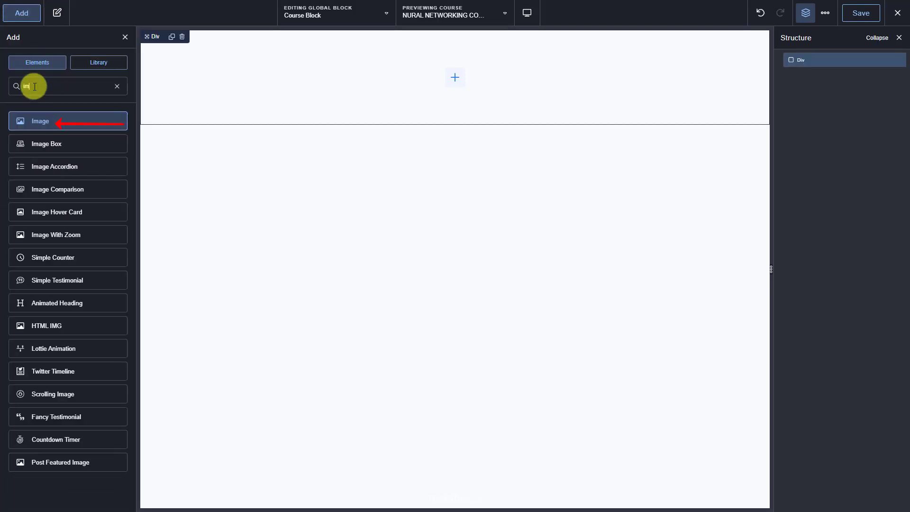
click(48, 122)
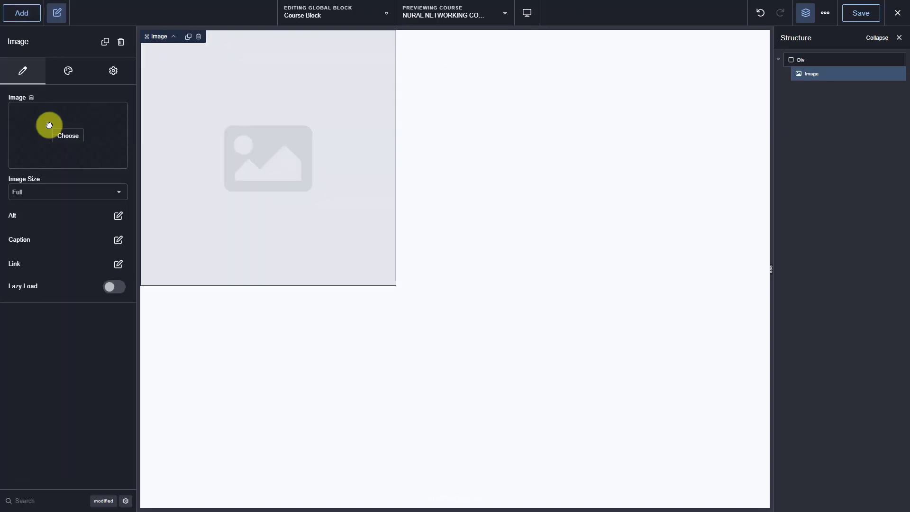
click(32, 99)
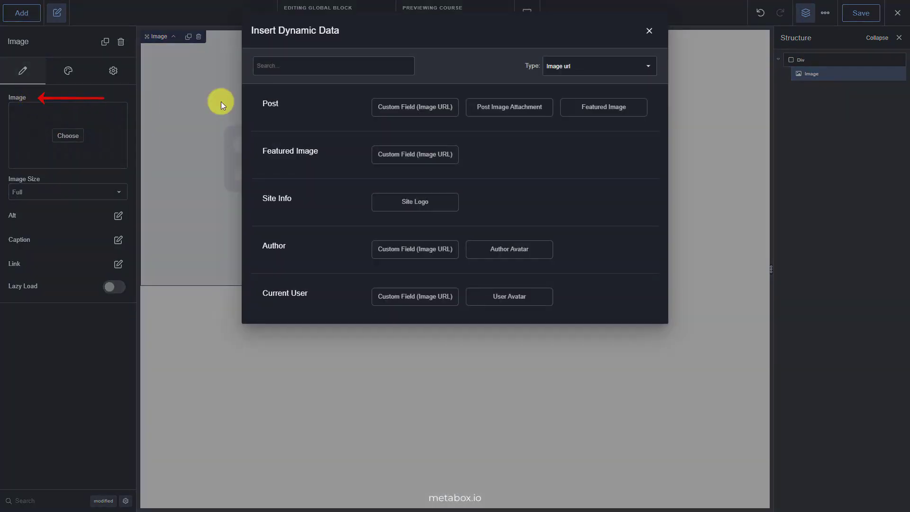
click(579, 112)
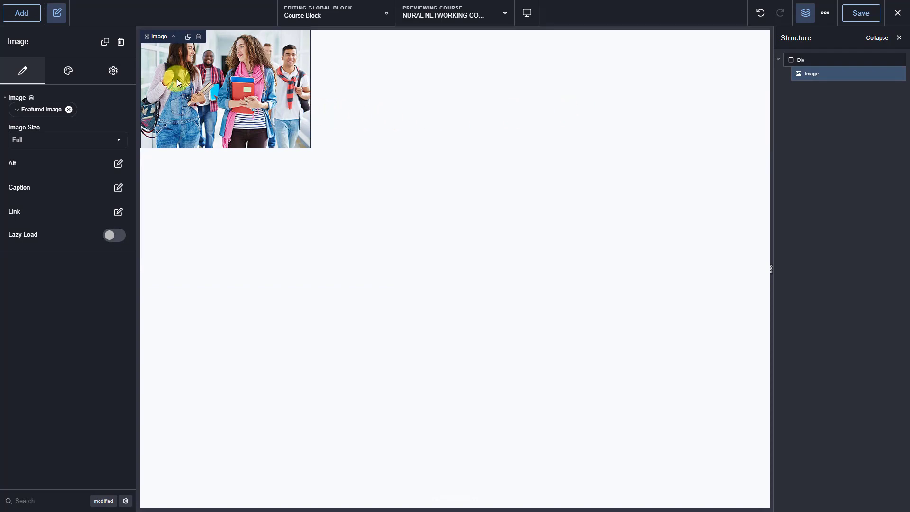
Add a Text Link element below the image and use the dynamic Post Title as its text.
click(25, 22)
text(te)
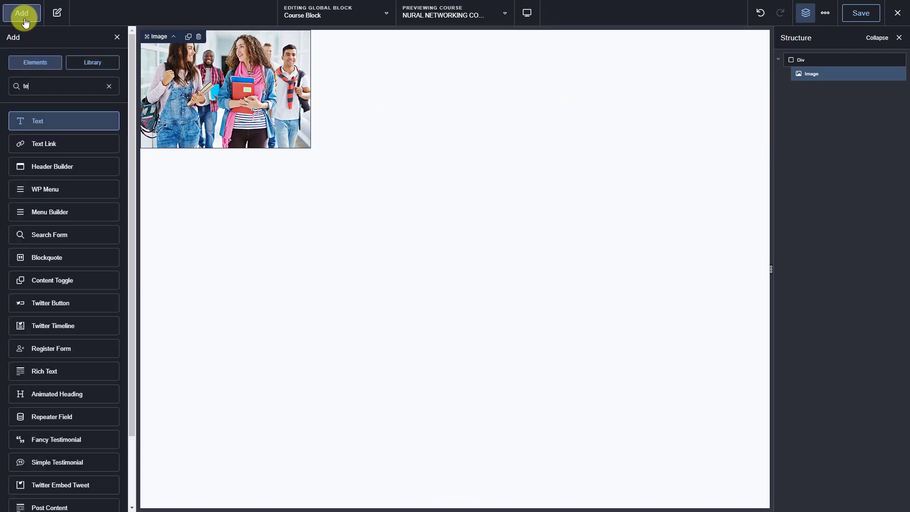
click(67, 147)
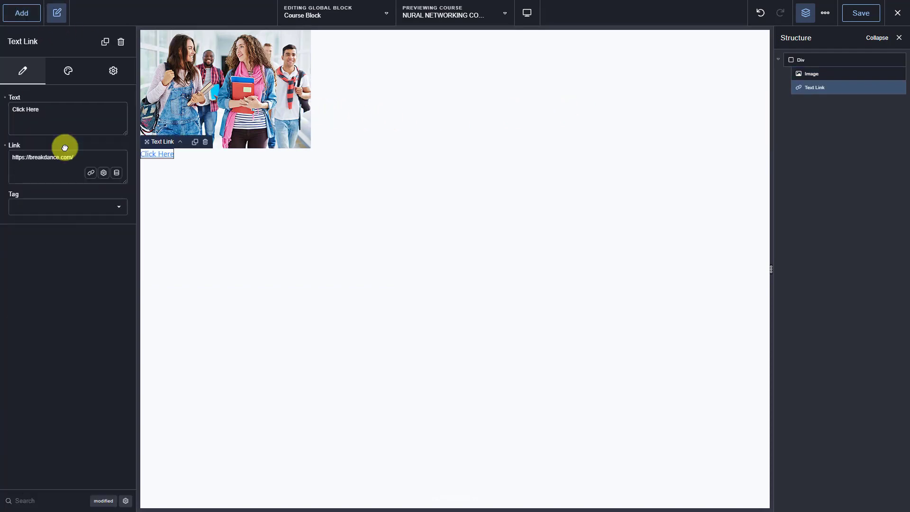
click(25, 95)
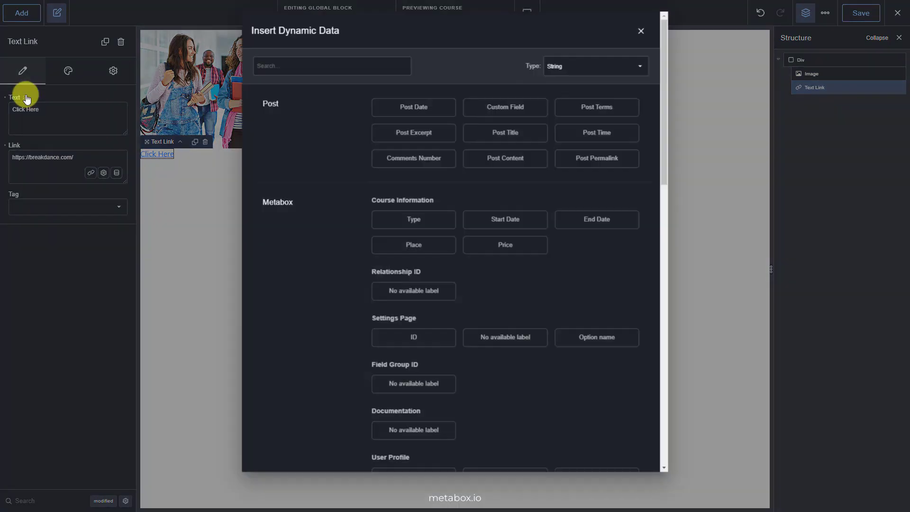
click(481, 132)
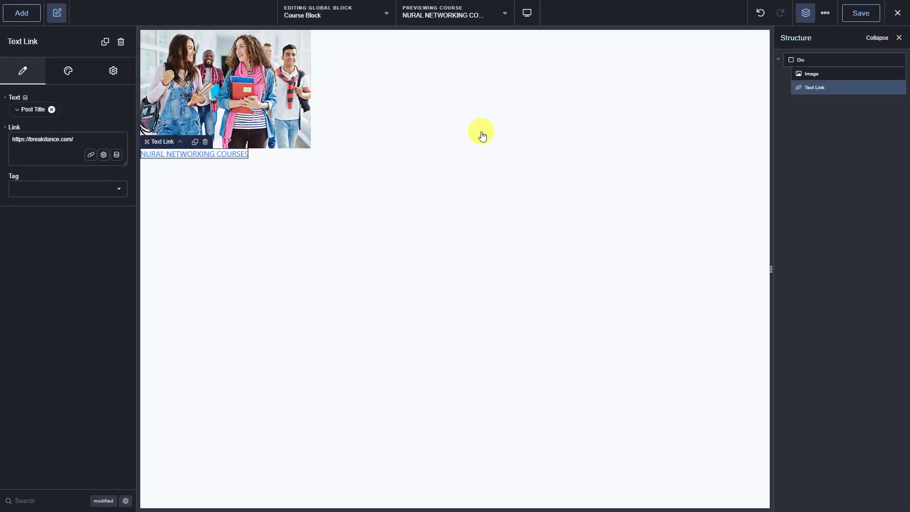
Point the title's text link to the dynamic Post Permalink and set its tag to h2.
click(117, 155)
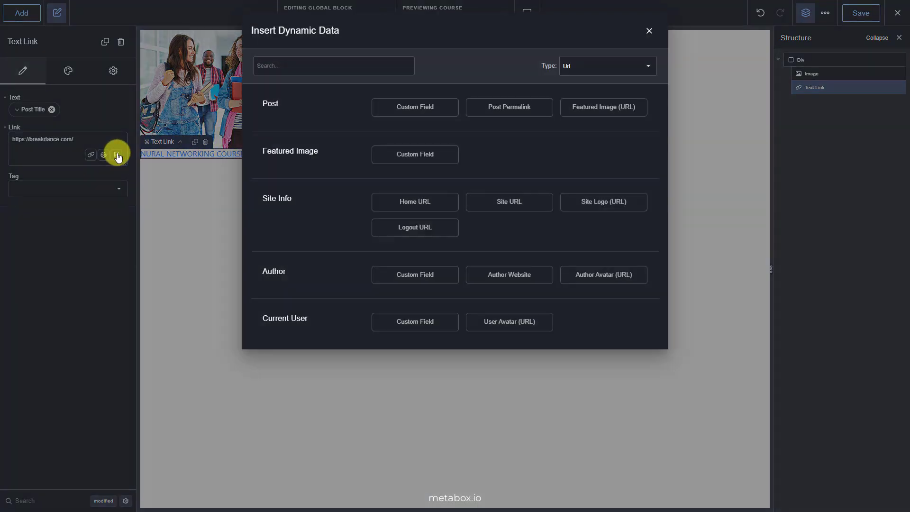
click(475, 108)
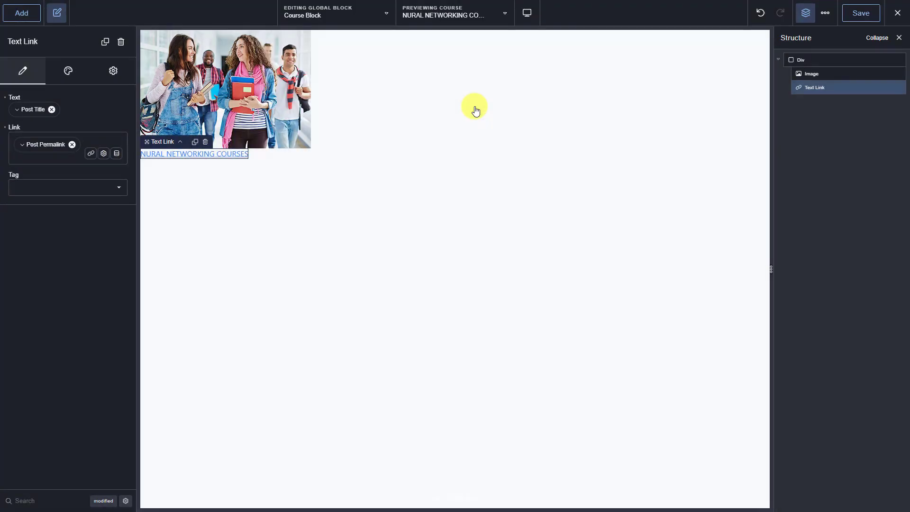
click(105, 189)
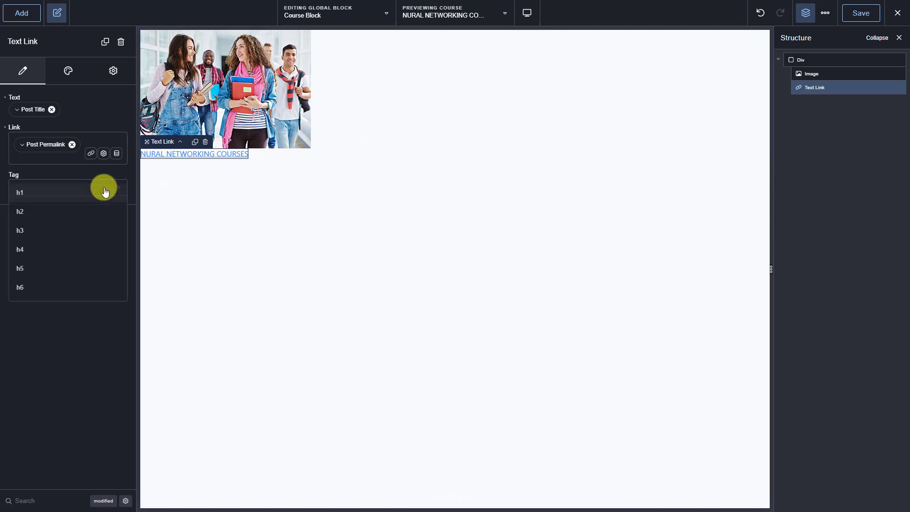
click(48, 209)
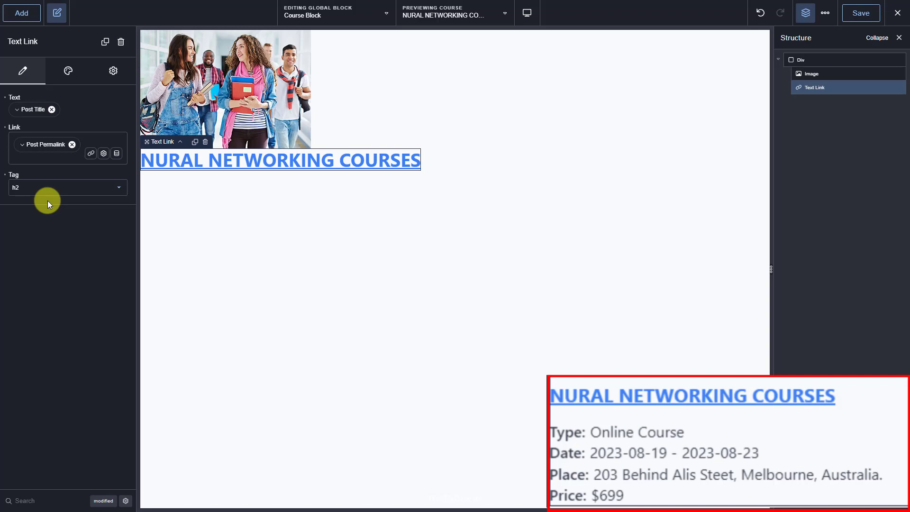
Add a nested Div below the title link and place a Text element inside it.
click(21, 13)
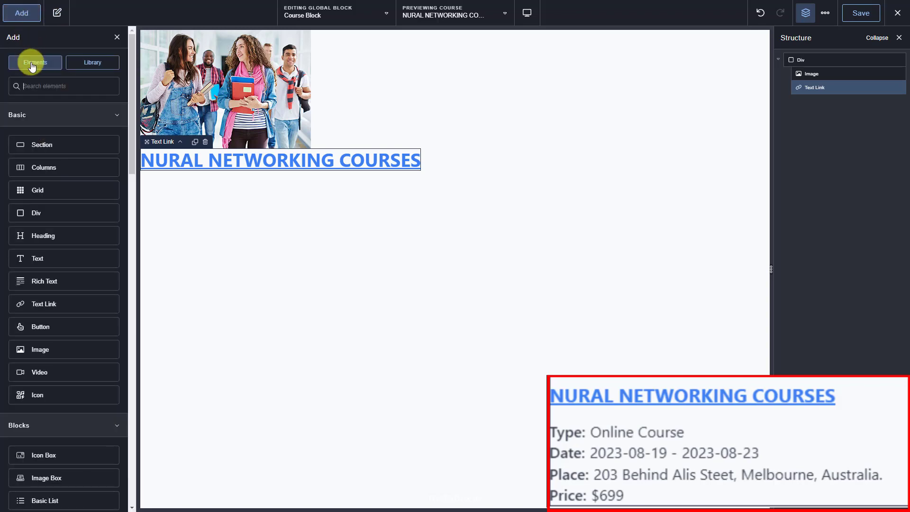
click(49, 213)
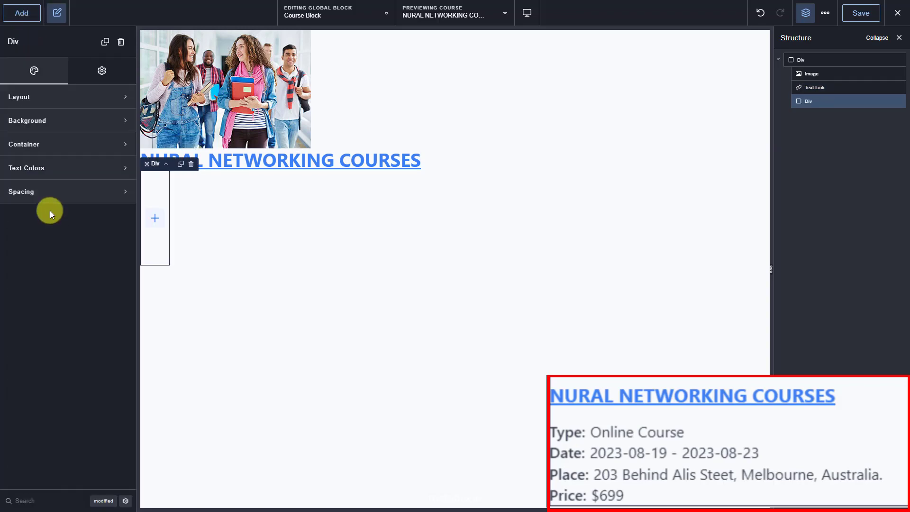
click(28, 16)
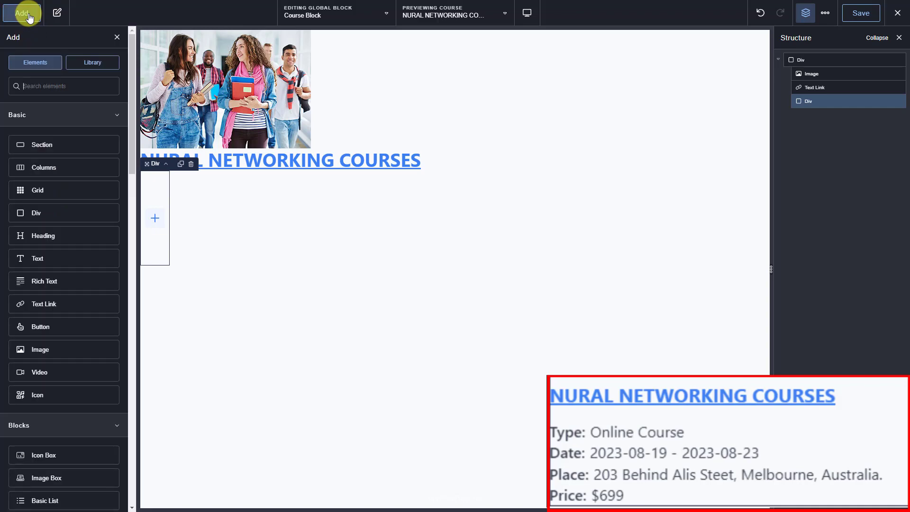
text(te)
click(48, 120)
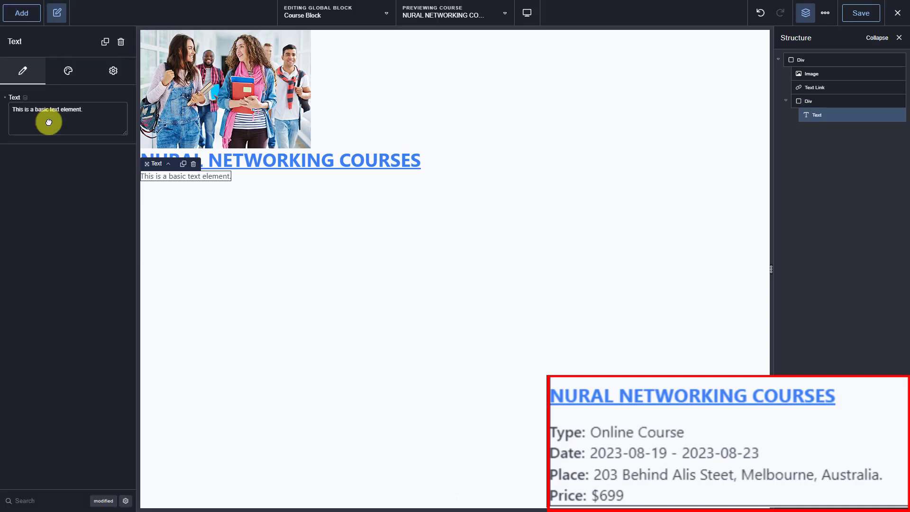
Replace the placeholder text with the label "Type:" and give it a bolder font weight.
triple_click(88, 112)
key(BackSpace)
text(Type)
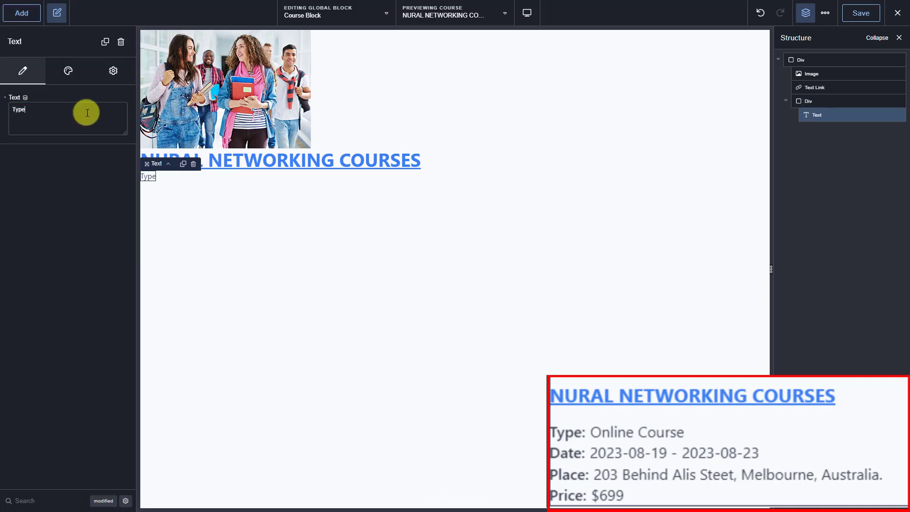
text(:)
click(68, 71)
click(61, 121)
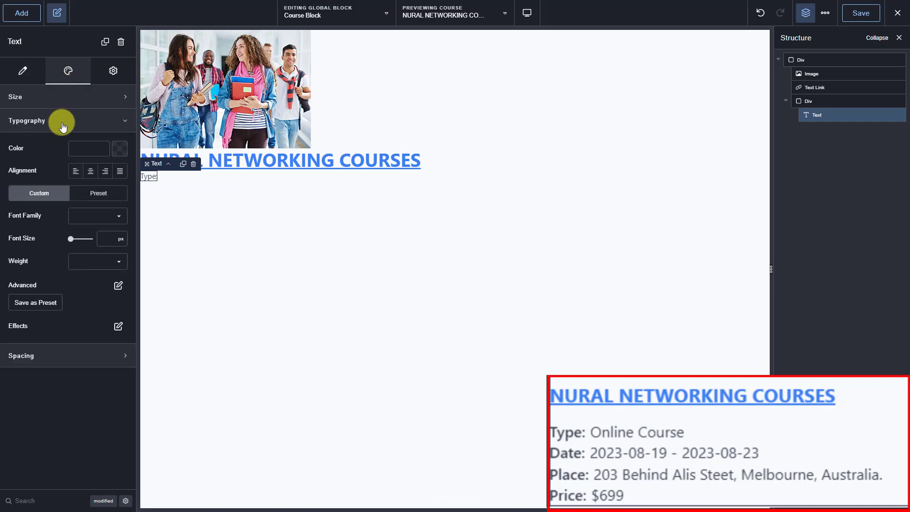
click(90, 261)
click(89, 349)
Add a second Text element below the "Type:" label, filled dynamically with the Meta Box Course Information field Type.
click(21, 13)
text(te)
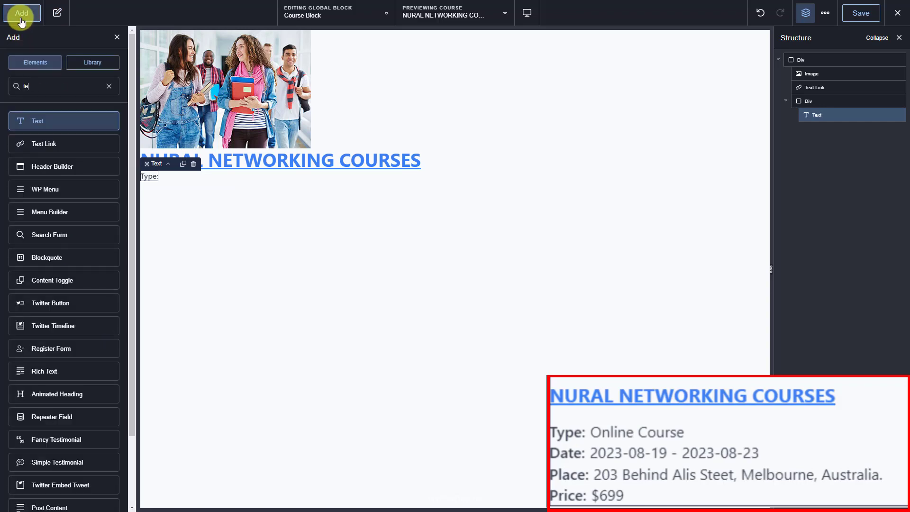
click(45, 123)
click(28, 102)
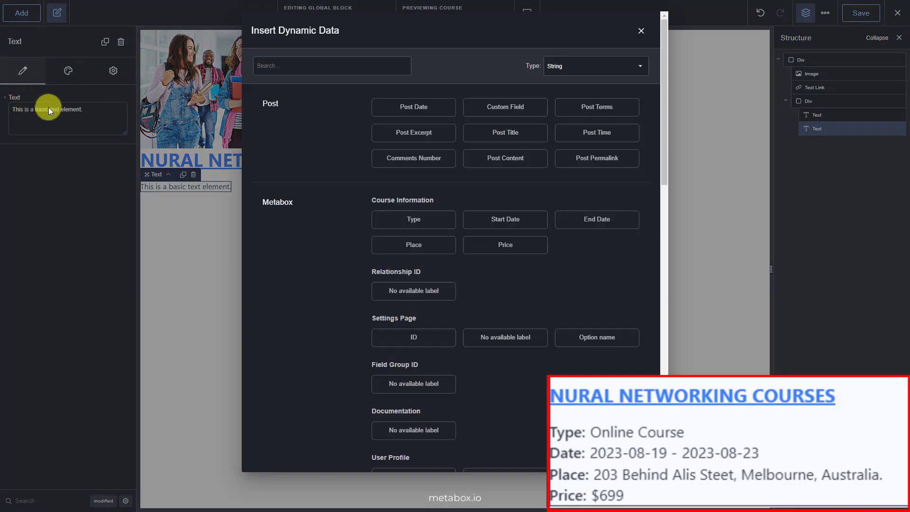
click(384, 219)
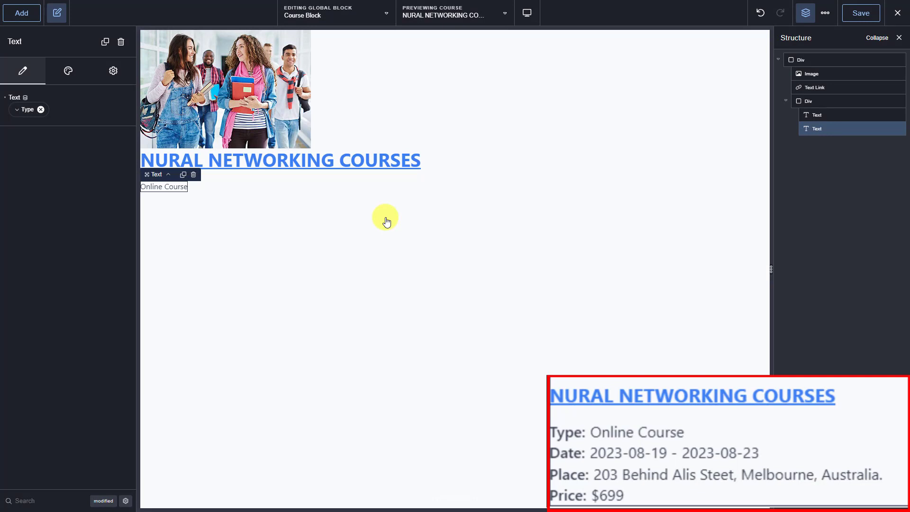
Duplicate the nested div holding the type label and value three times.
click(845, 105)
click(885, 103)
click(885, 103)
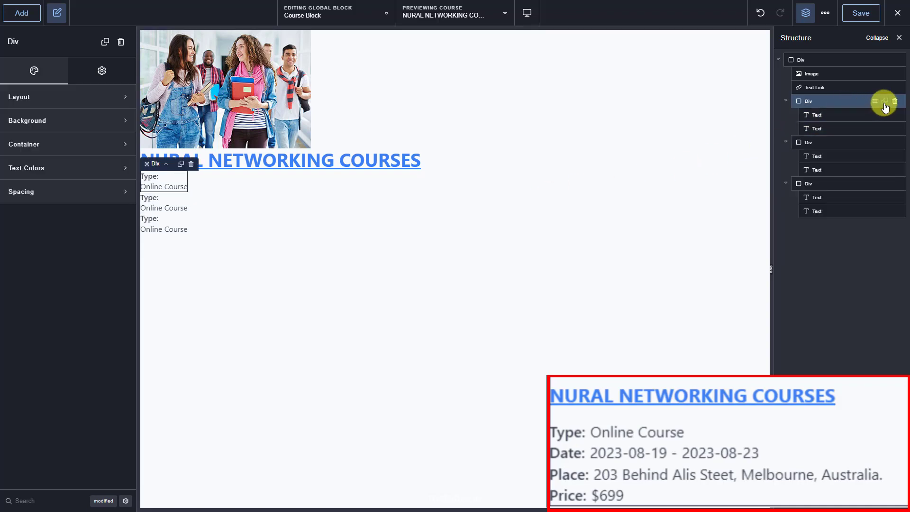
click(885, 102)
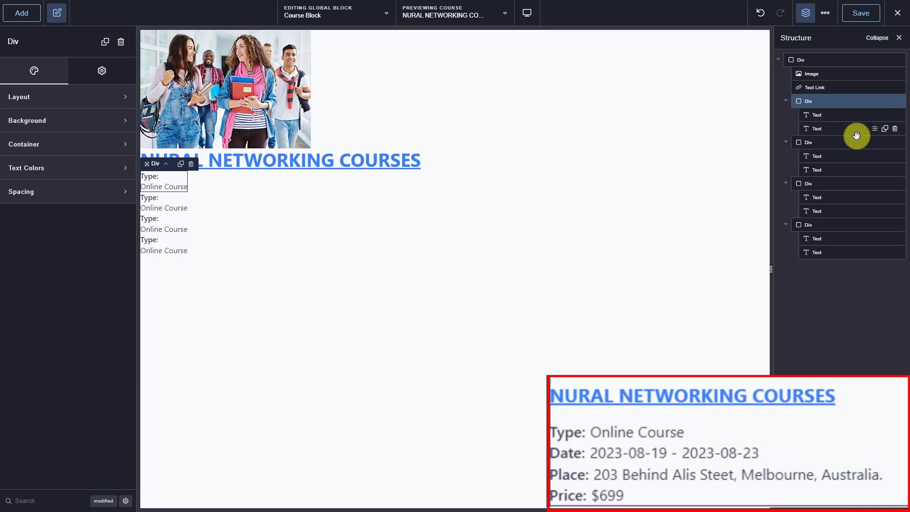
In the second nested div, change the label to "Date:" and fill the value text with the Meta Box Start Date field.
click(832, 160)
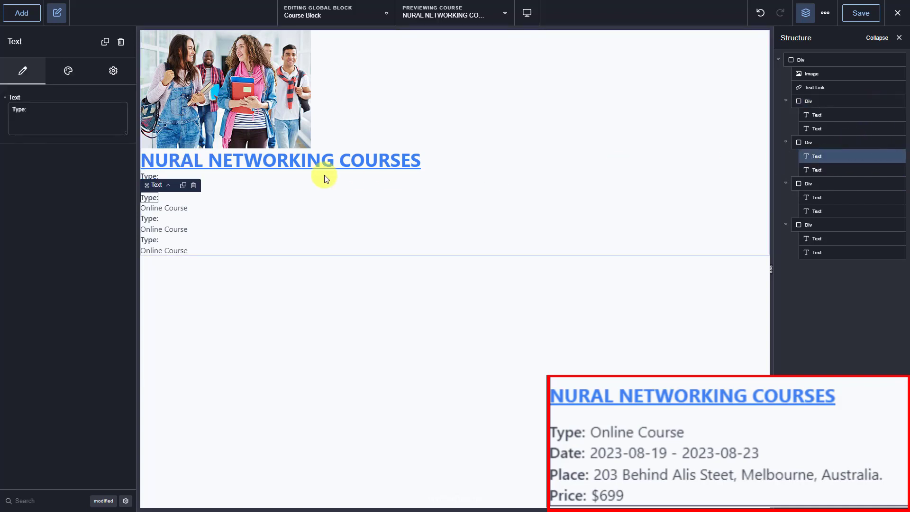
click(26, 111)
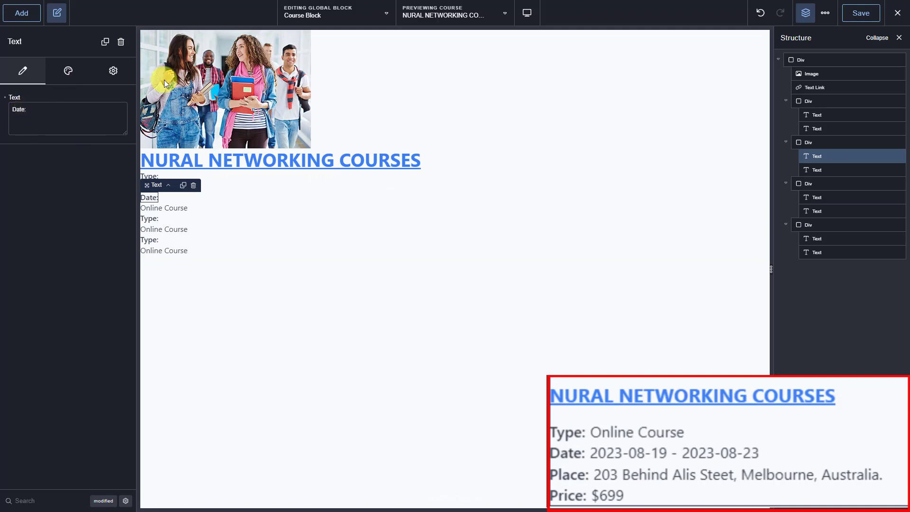
click(812, 170)
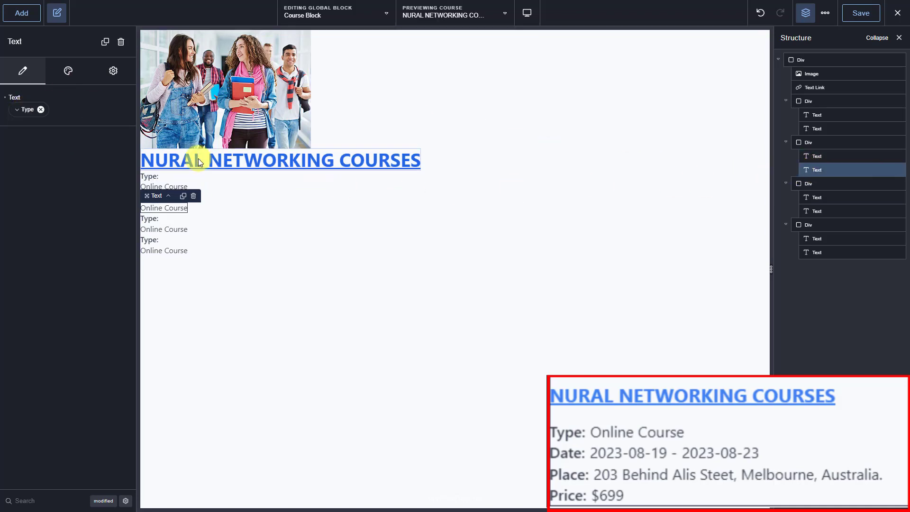
click(25, 99)
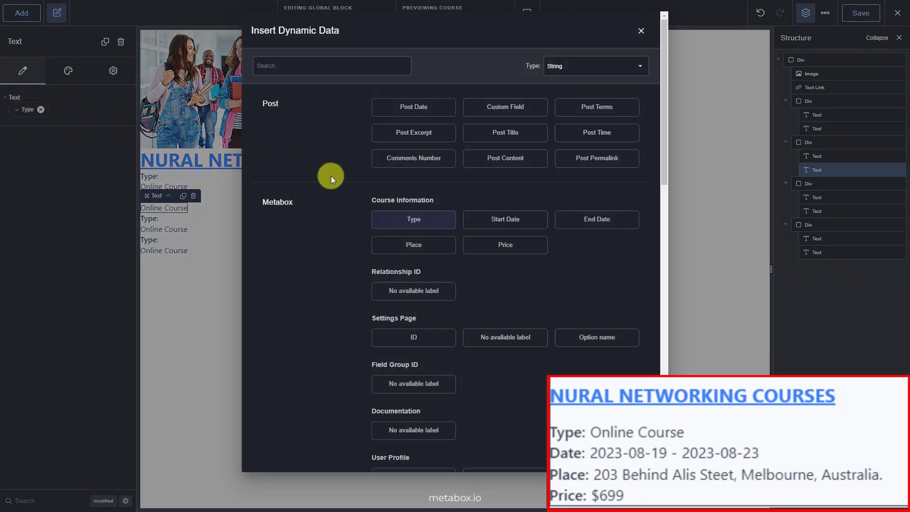
click(493, 221)
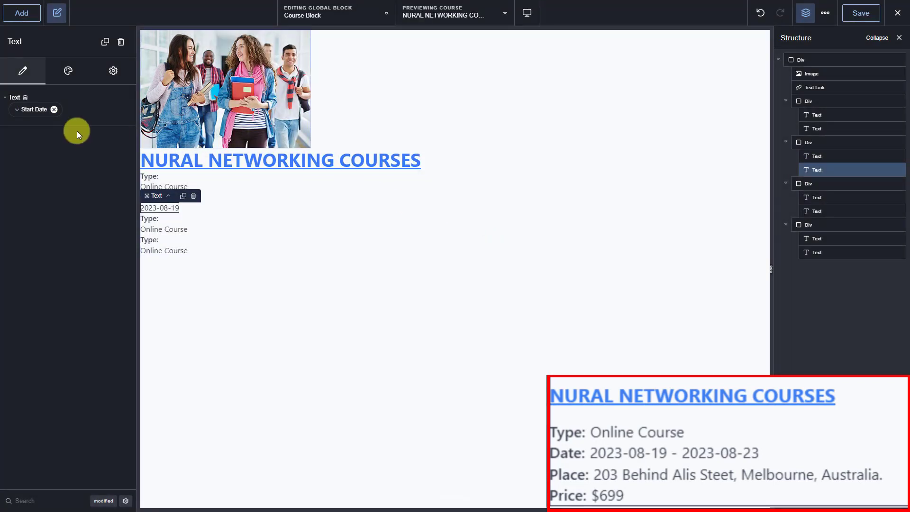
Append a hyphen to the dynamic Start Date value using its advanced options.
click(17, 110)
click(105, 152)
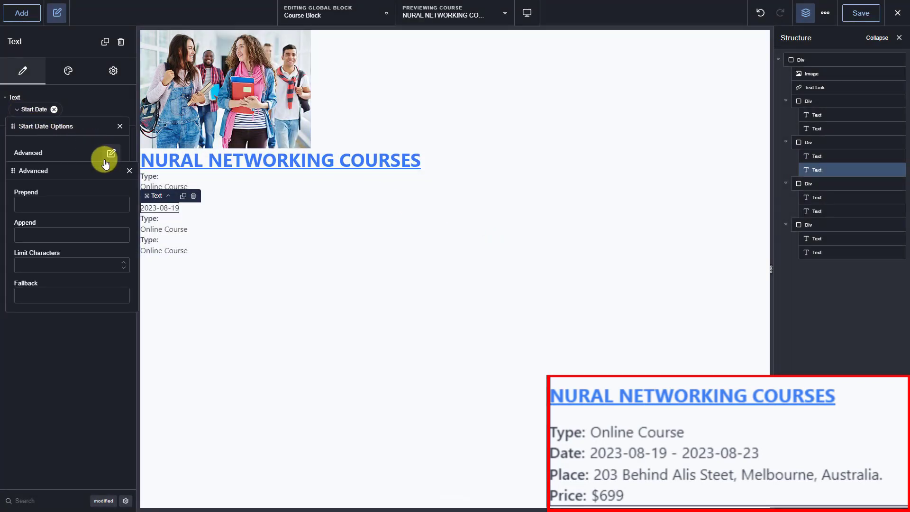
click(60, 233)
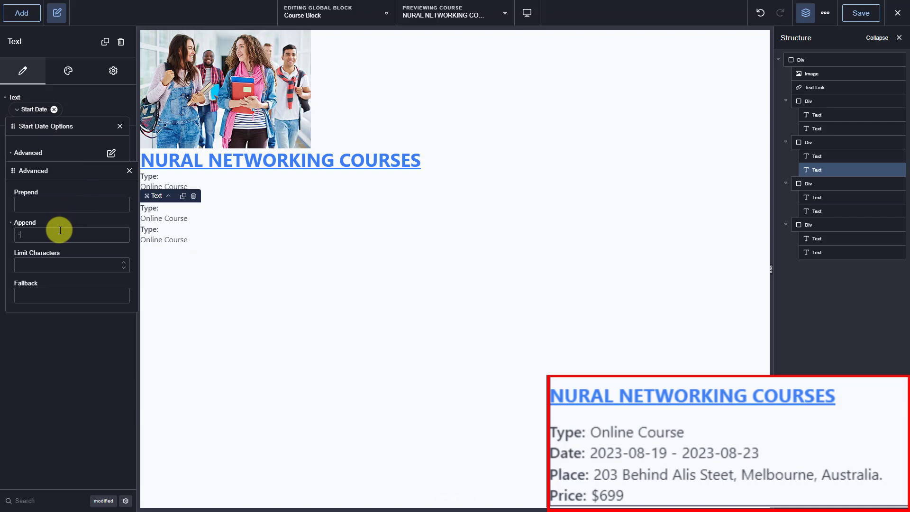
text(-)
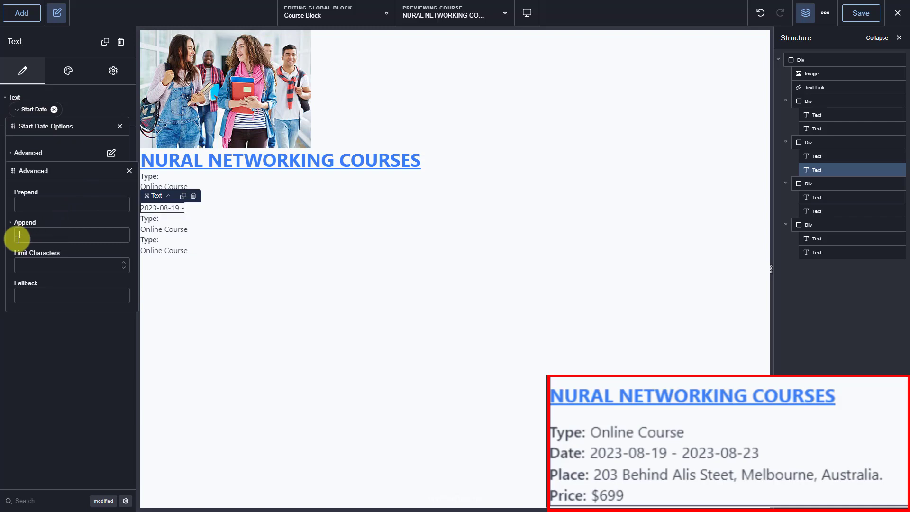
click(129, 171)
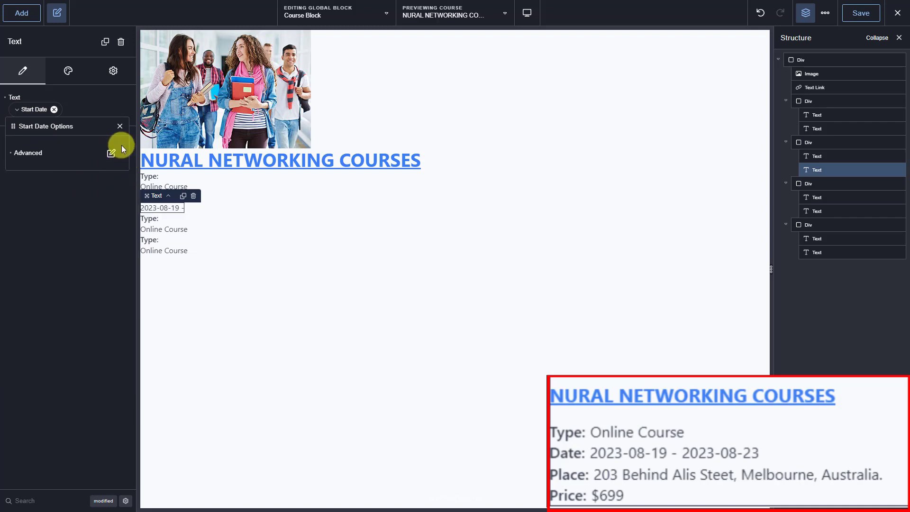
click(119, 126)
Add a Text element after the start date, filled dynamically with the Meta Box End Date field.
click(31, 18)
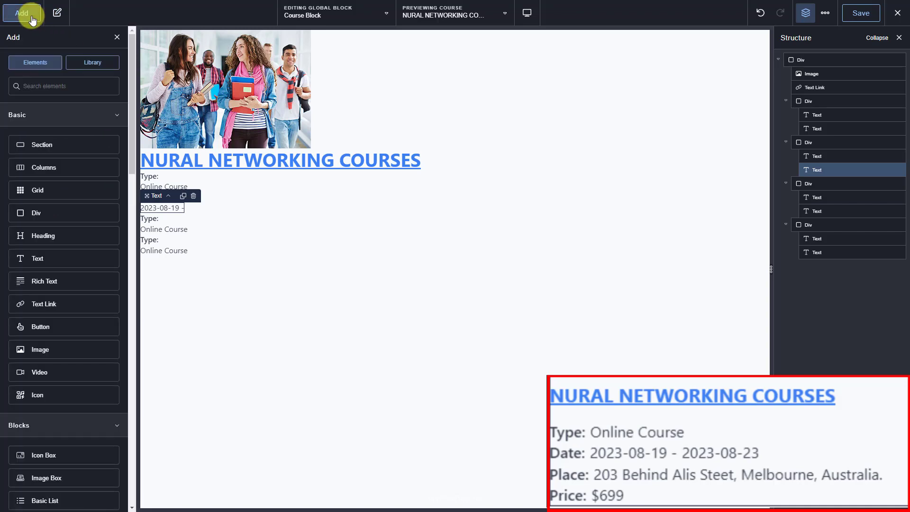
text(te)
click(46, 122)
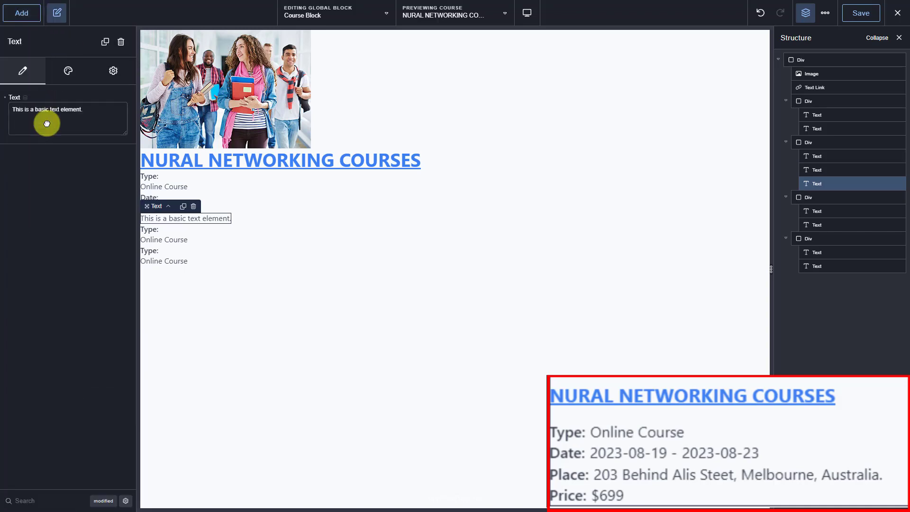
click(61, 110)
click(570, 224)
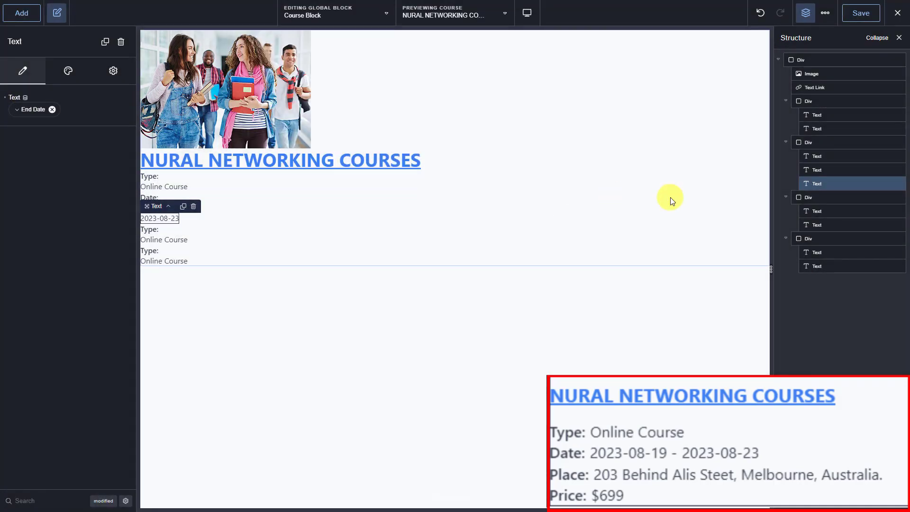
In the third nested div, change the label to "Place:" and fill the value text with the Meta Box Place field.
click(817, 211)
click(25, 111)
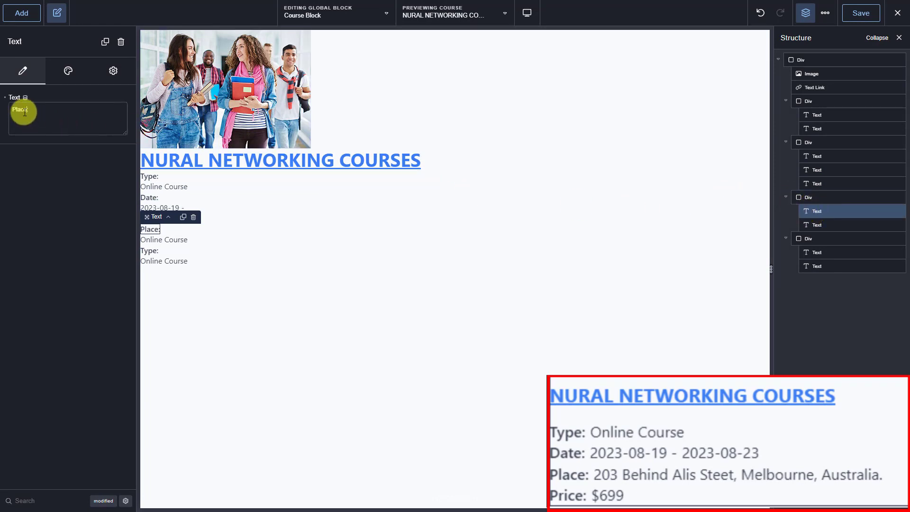
click(814, 225)
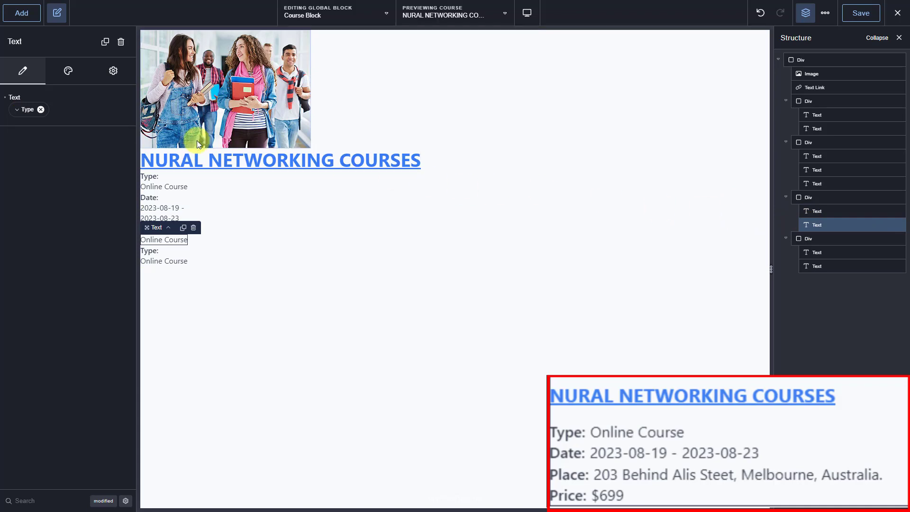
click(26, 99)
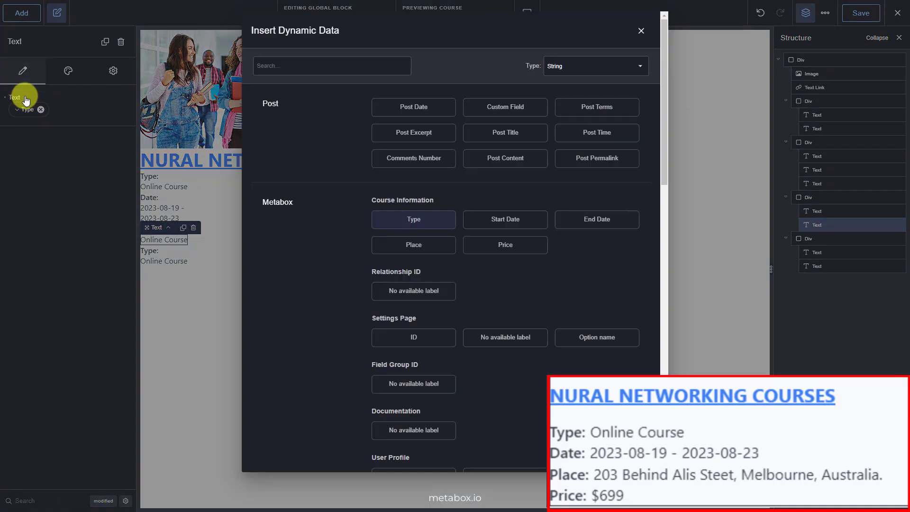
click(392, 241)
In the last nested div, set the label to "Price:" and the value to the Meta Box Price field, and save the block.
click(815, 253)
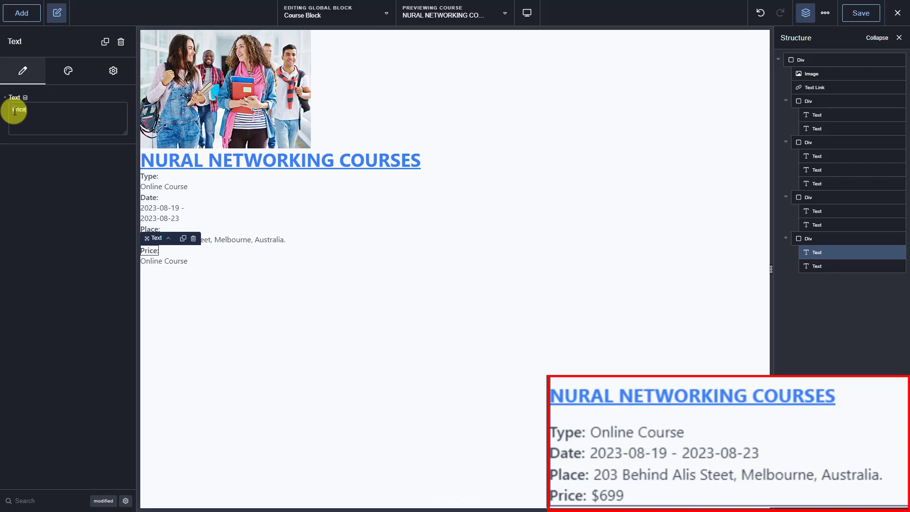
click(815, 266)
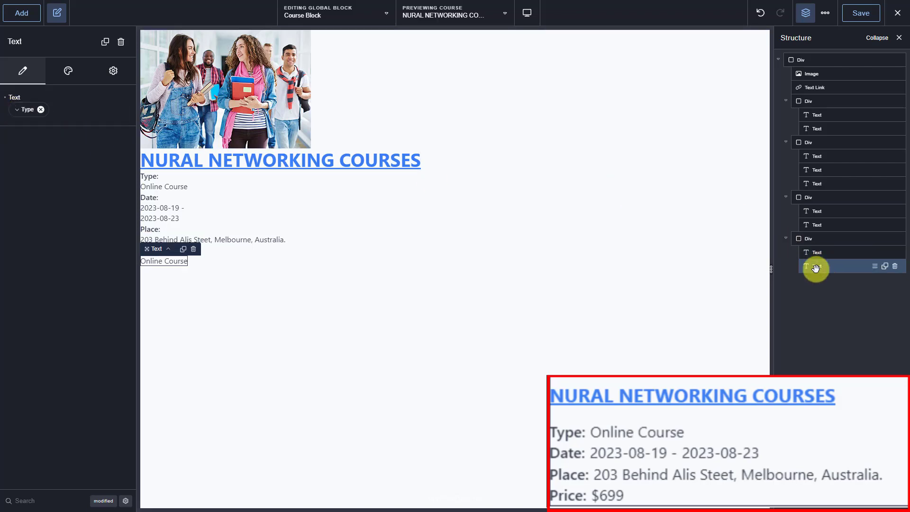
click(25, 97)
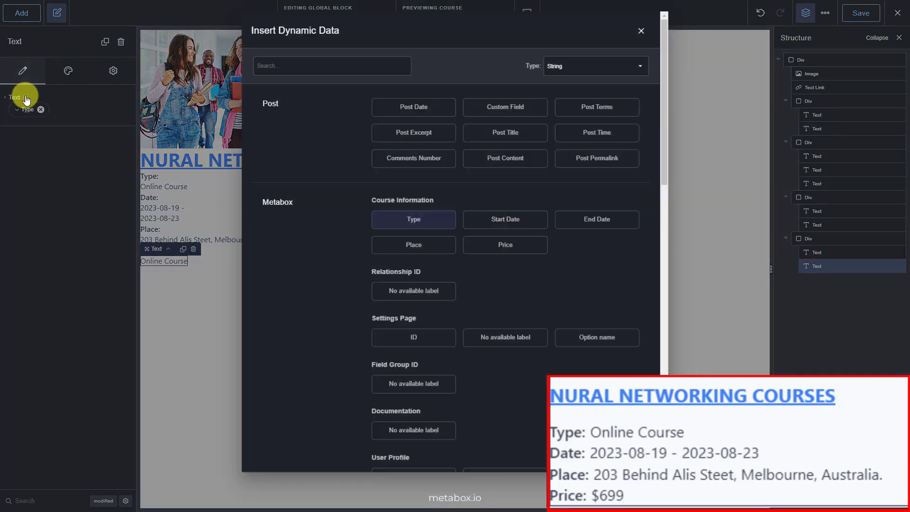
click(505, 247)
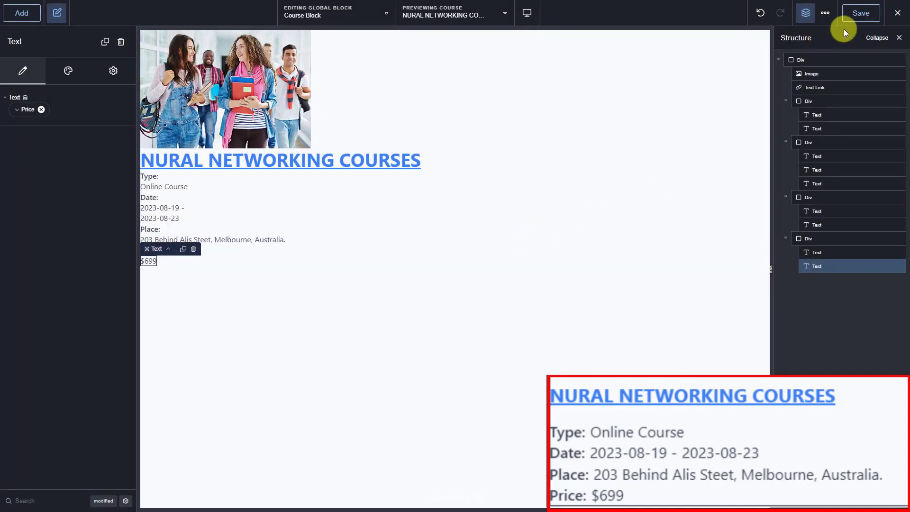
click(856, 21)
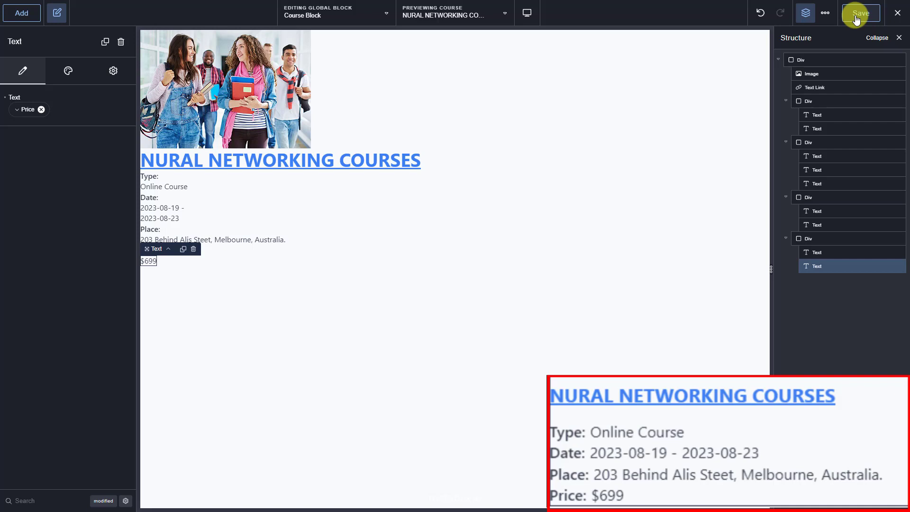
Set the featured image's height to 250 px and choose an object fit for it.
click(826, 74)
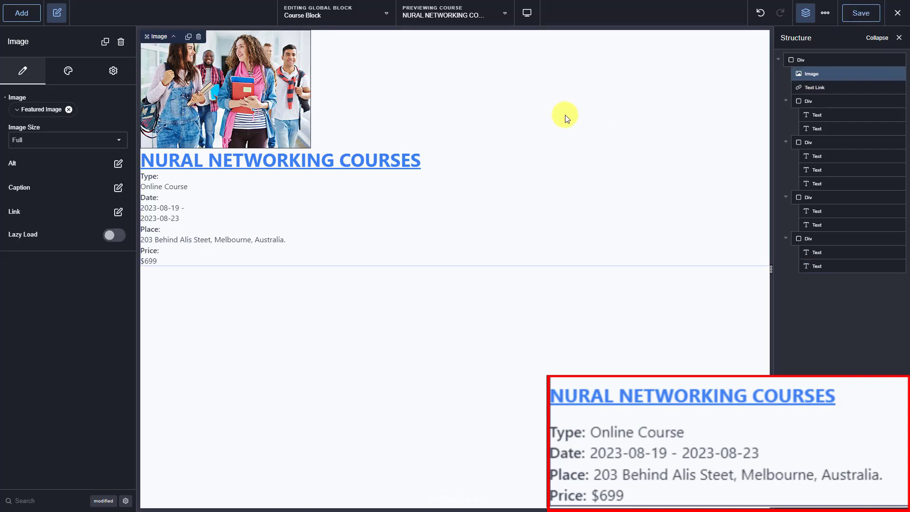
click(61, 83)
click(56, 95)
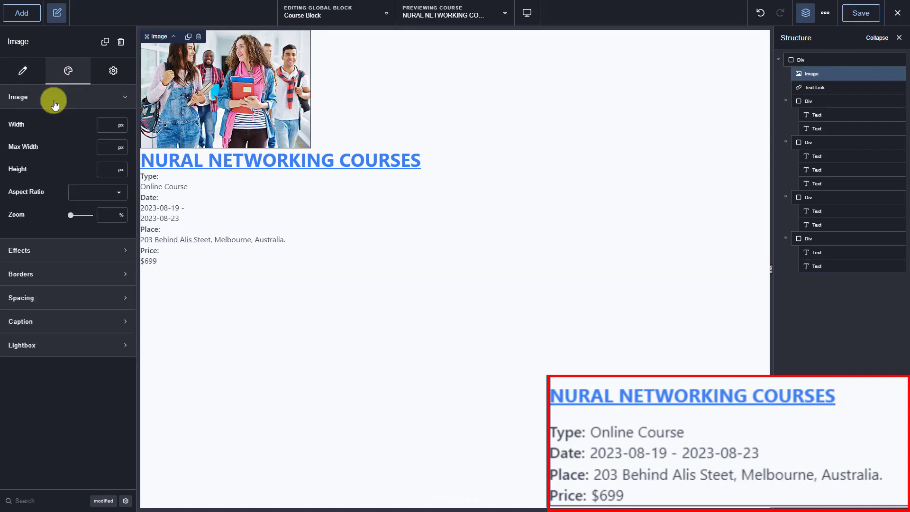
text(250)
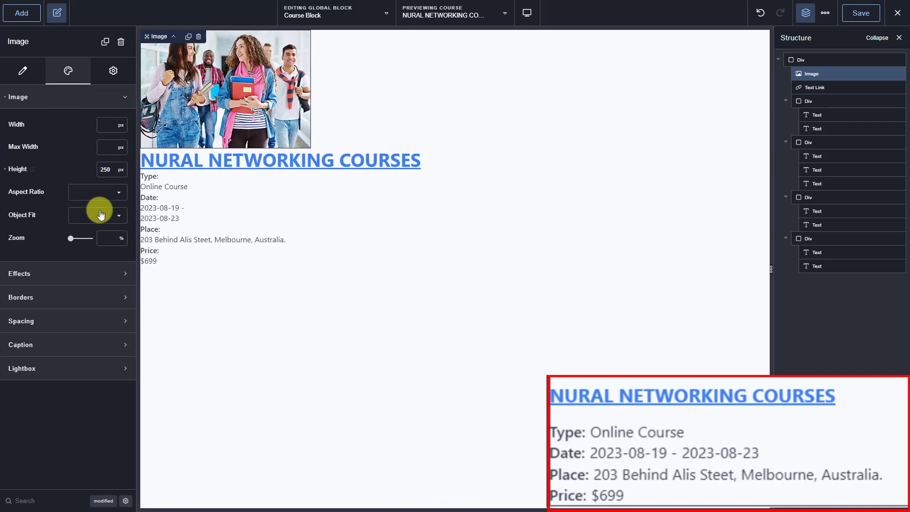
click(93, 216)
click(90, 229)
Set the font size of the course title link to 20 px.
click(813, 88)
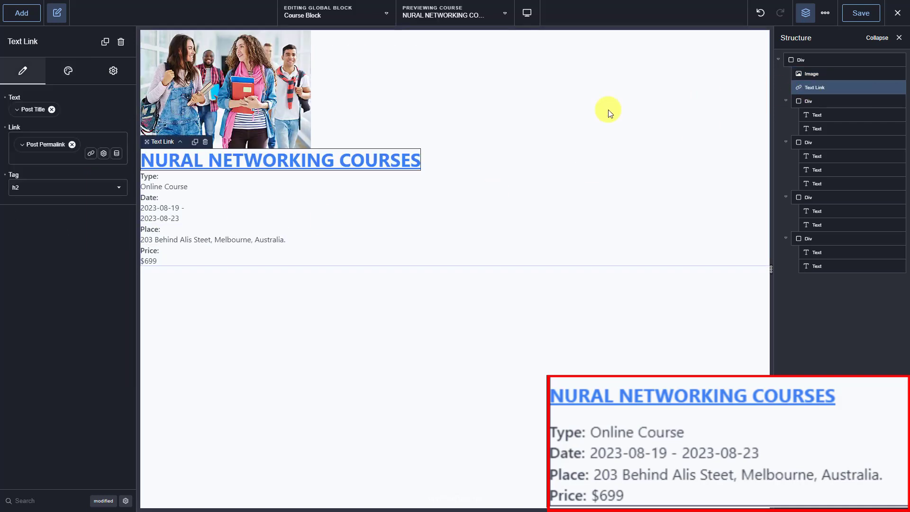
click(67, 73)
click(55, 98)
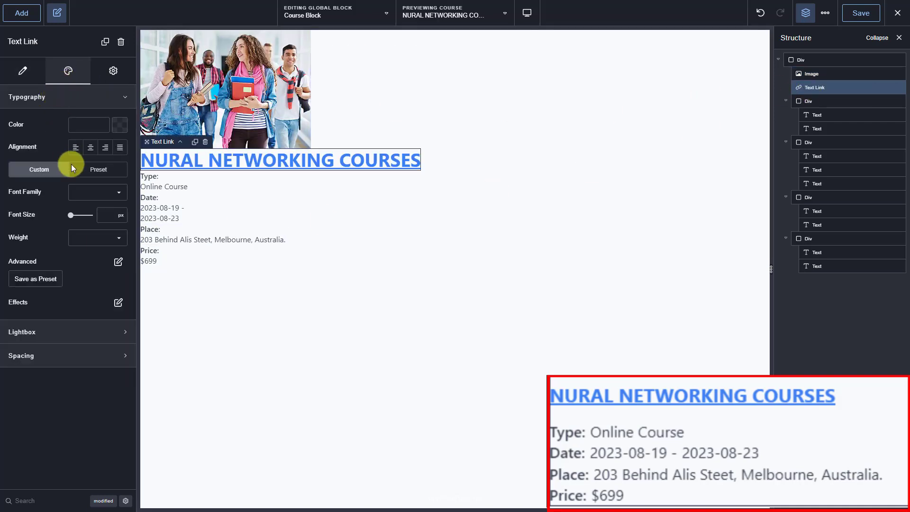
click(102, 216)
text(20)
Give the course title link a top margin and a bottom margin of 16 px each.
click(93, 356)
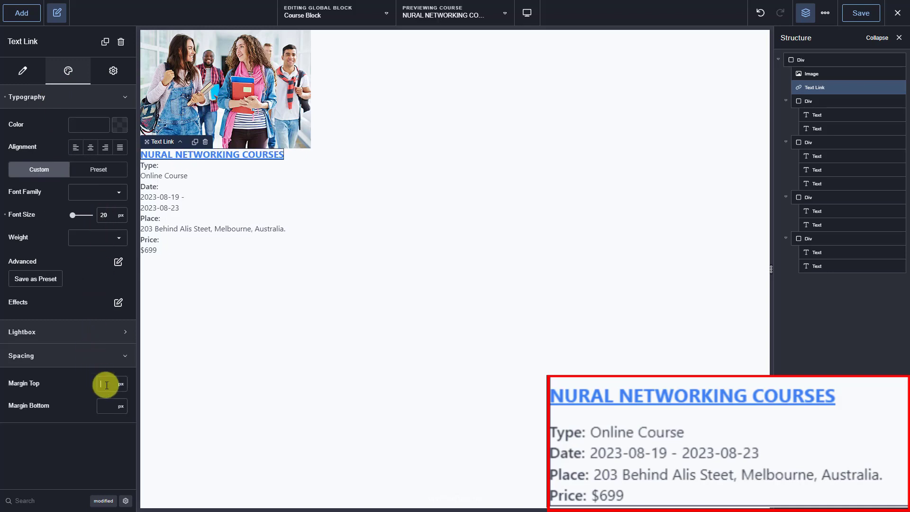
click(104, 383)
text(16)
click(106, 406)
text(16)
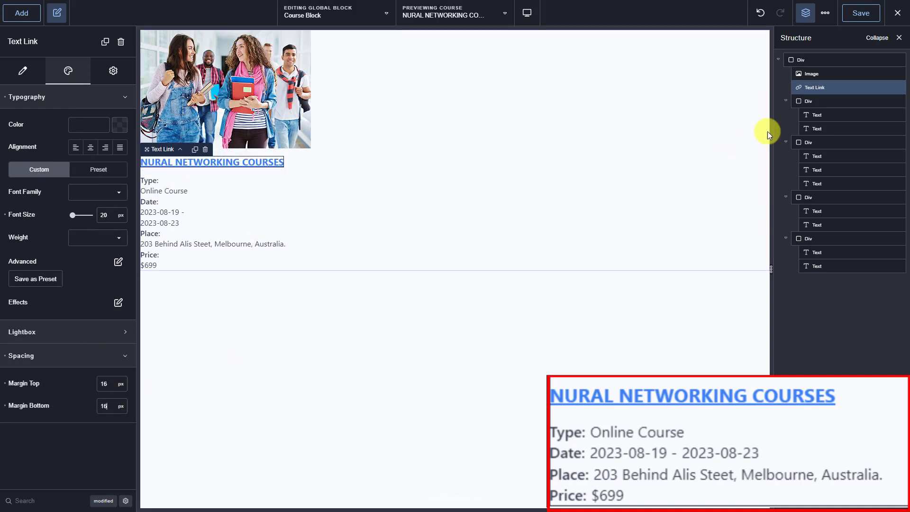
Set the wrapper layout of the div holding the "Type:" label to flex display, row direction and a 5 px gap.
click(821, 103)
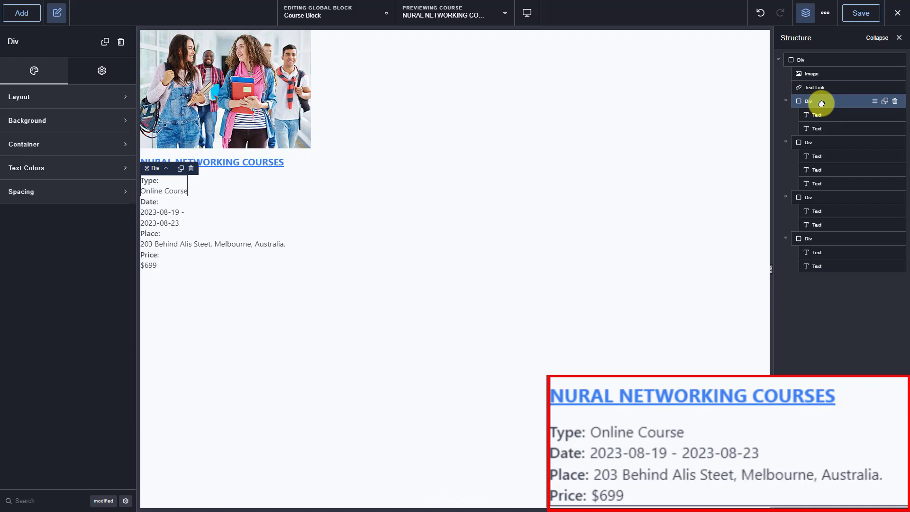
click(101, 71)
click(51, 97)
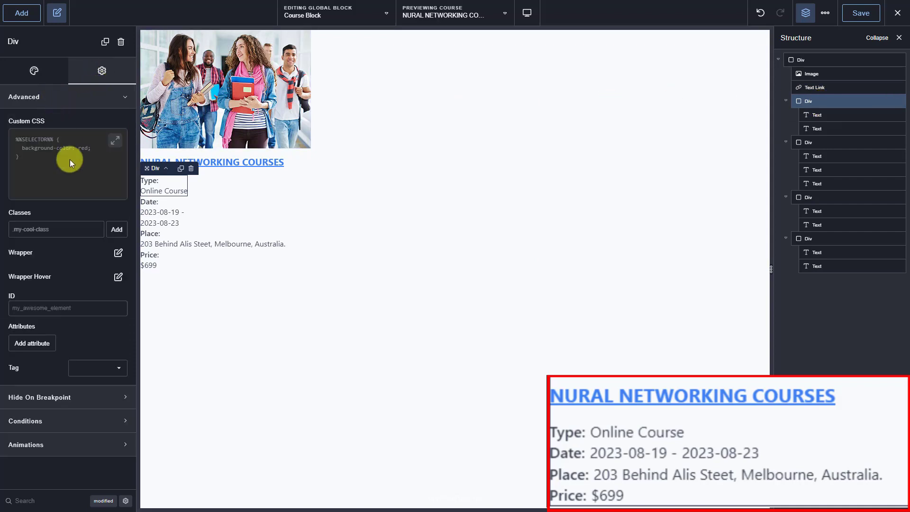
click(118, 253)
click(112, 321)
click(112, 319)
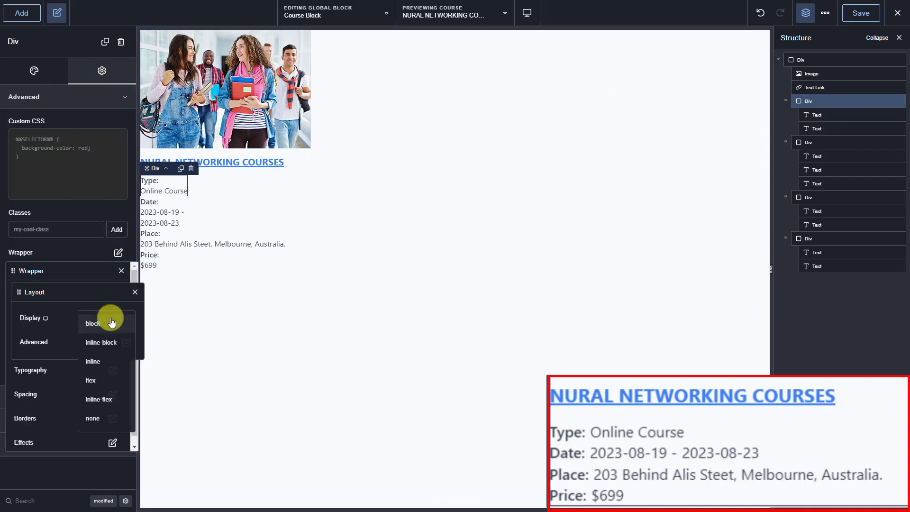
click(100, 378)
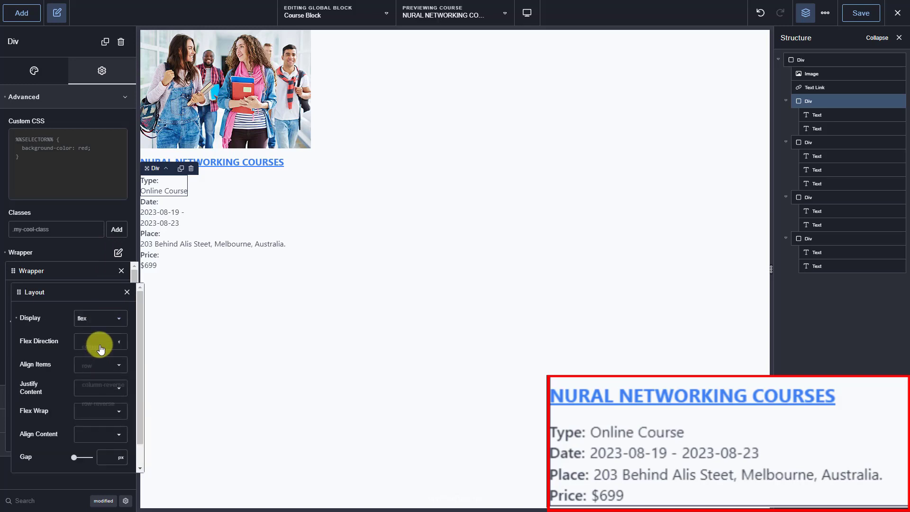
click(98, 347)
click(97, 362)
click(112, 454)
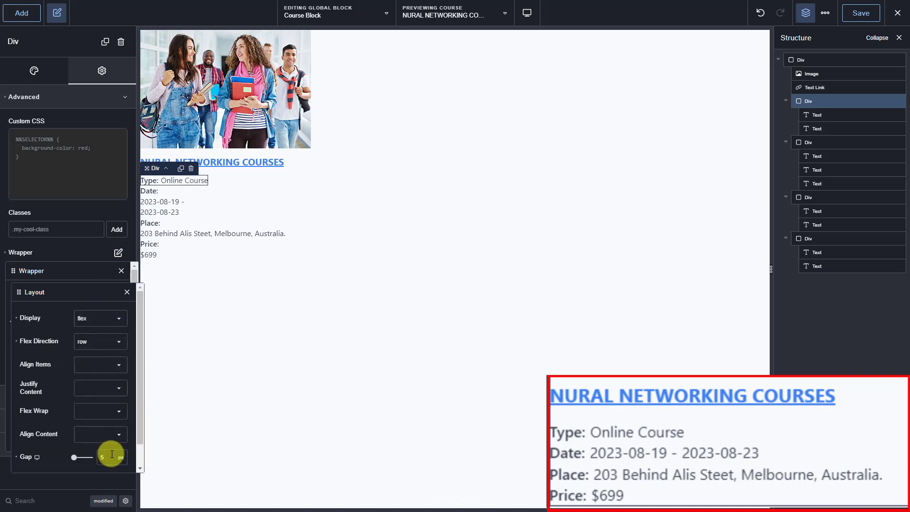
click(127, 292)
click(122, 270)
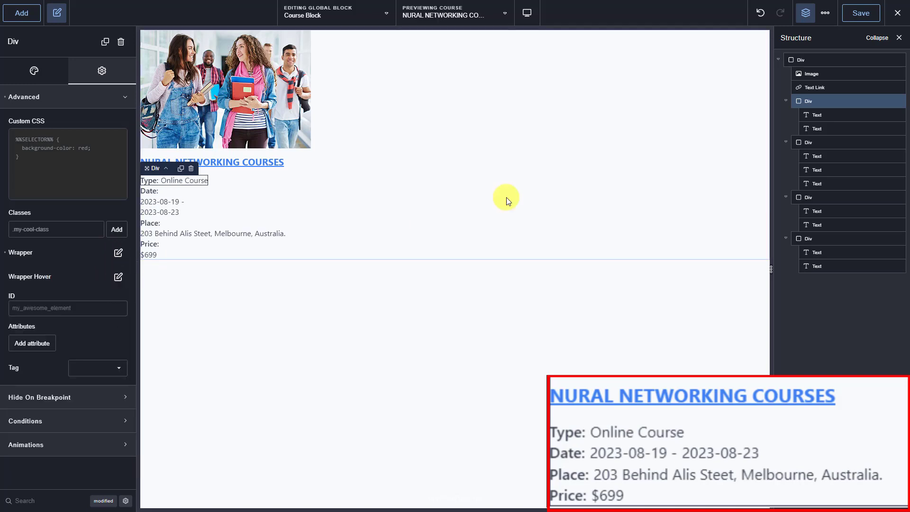
Set the wrapper layout of the div holding the "Date:" label to flex display, row direction and a 5 px gap.
click(829, 142)
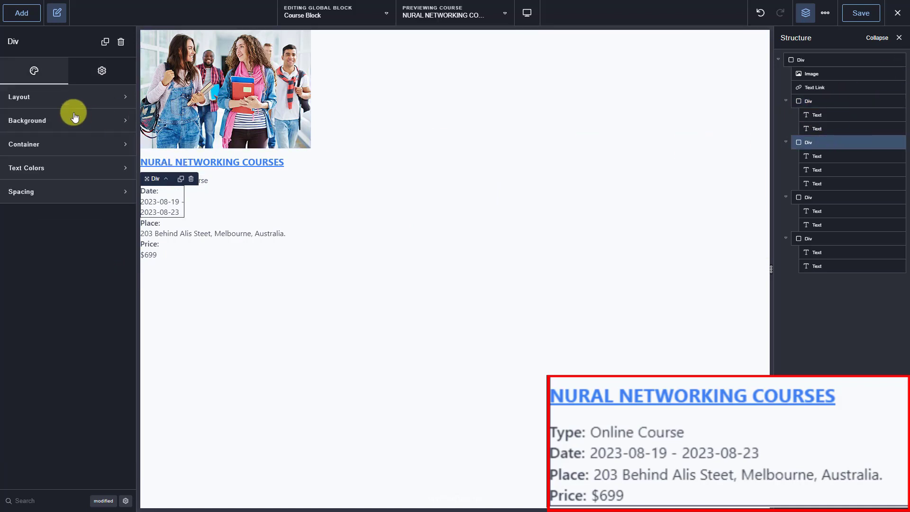
click(101, 71)
click(51, 97)
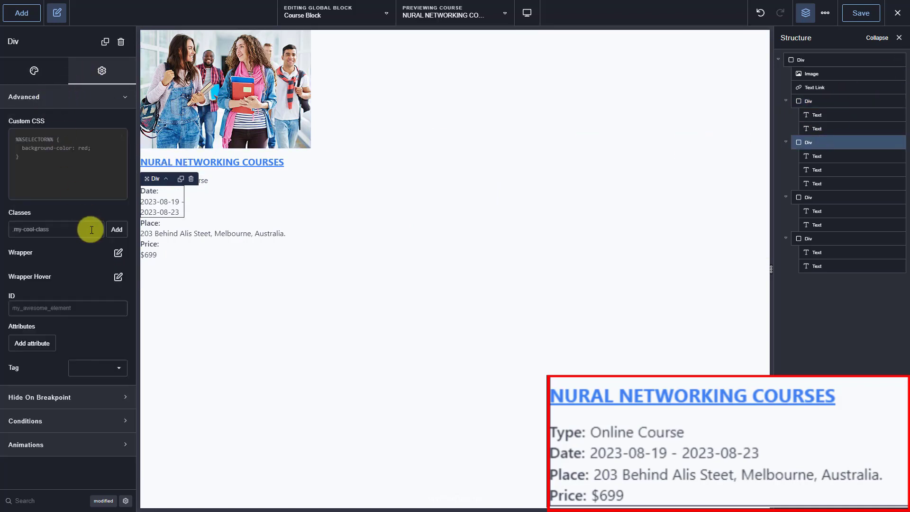
click(118, 254)
click(112, 322)
click(107, 318)
click(95, 378)
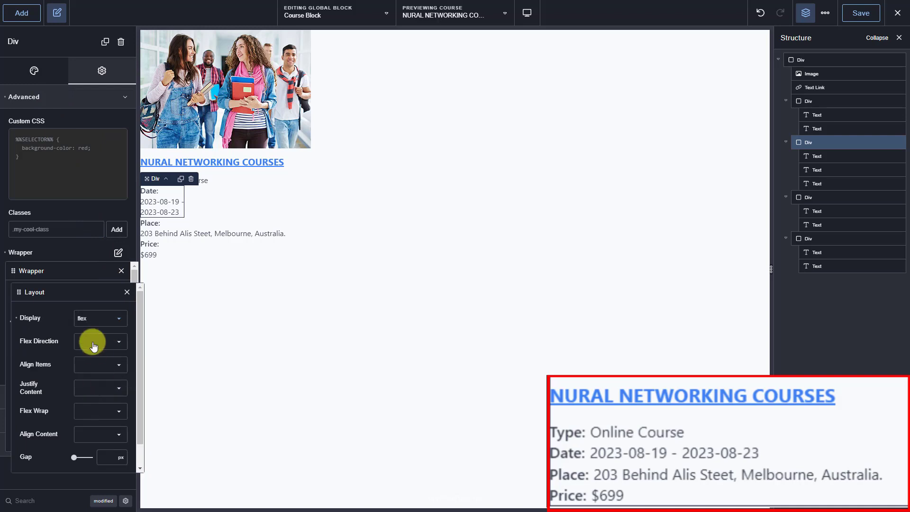
click(93, 344)
click(93, 367)
click(101, 457)
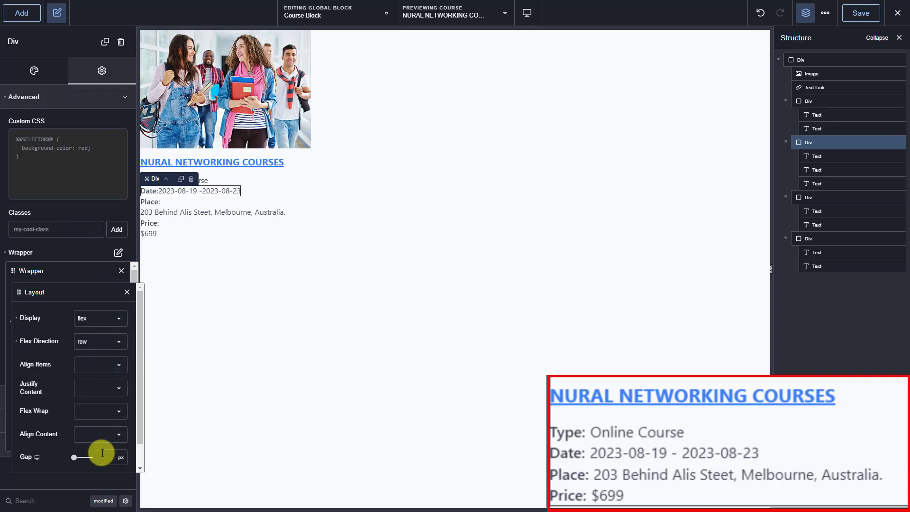
text(5)
Set the wrapper layout of the div holding the "Place:" label to flex display, row direction and a 5 px gap.
click(802, 198)
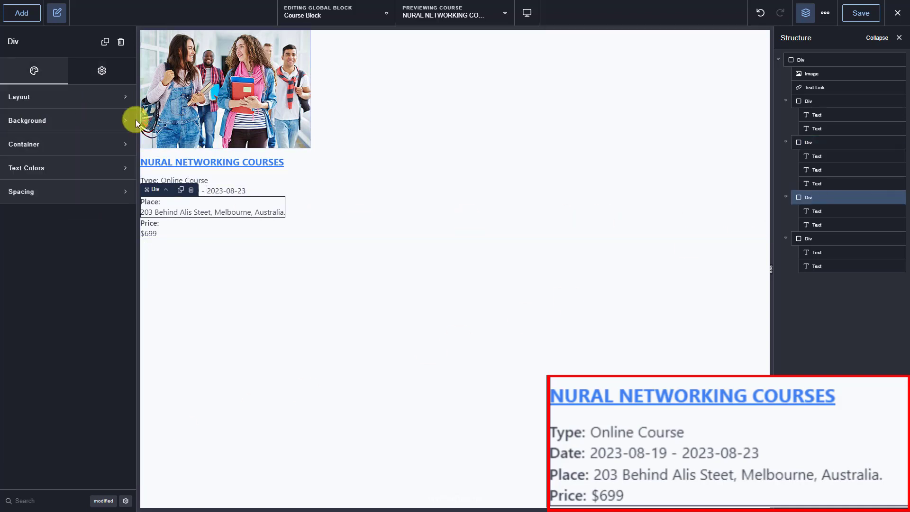
click(101, 71)
click(58, 105)
click(118, 252)
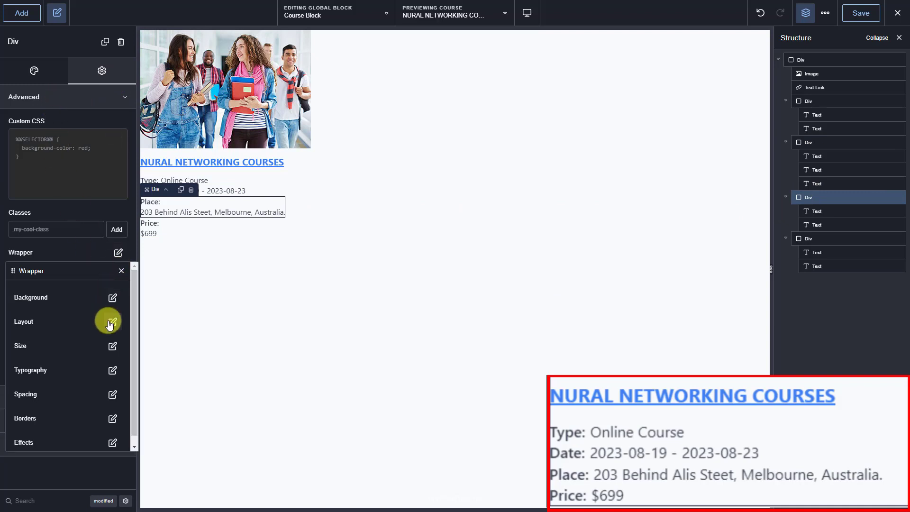
click(112, 319)
click(107, 317)
click(93, 381)
click(100, 342)
click(102, 356)
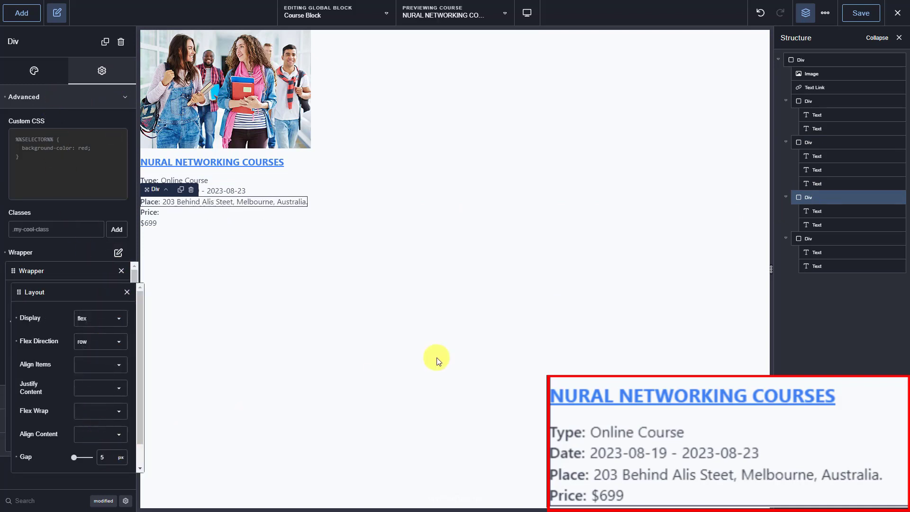
Set the "Price:" div's wrapper layout to flex display, row direction and a 5 px gap, and save the Course Block.
click(823, 240)
click(103, 77)
click(57, 96)
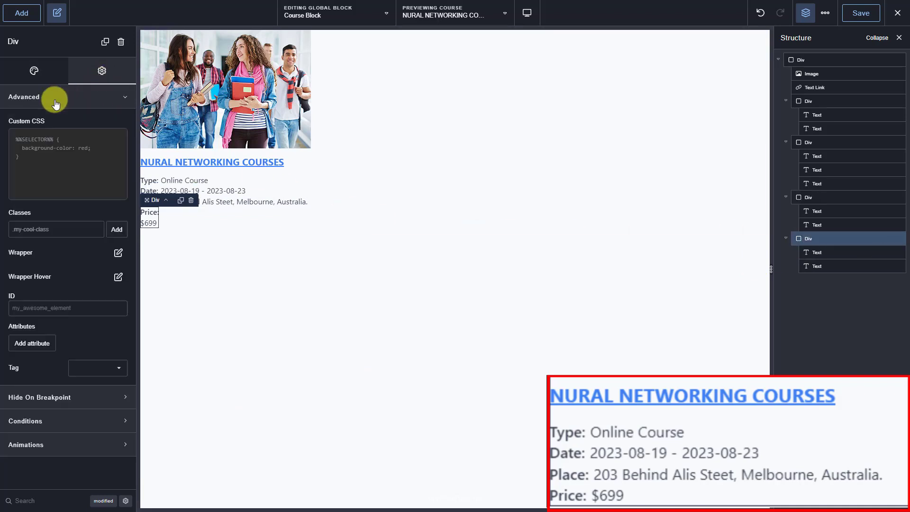
click(118, 252)
click(112, 319)
click(110, 323)
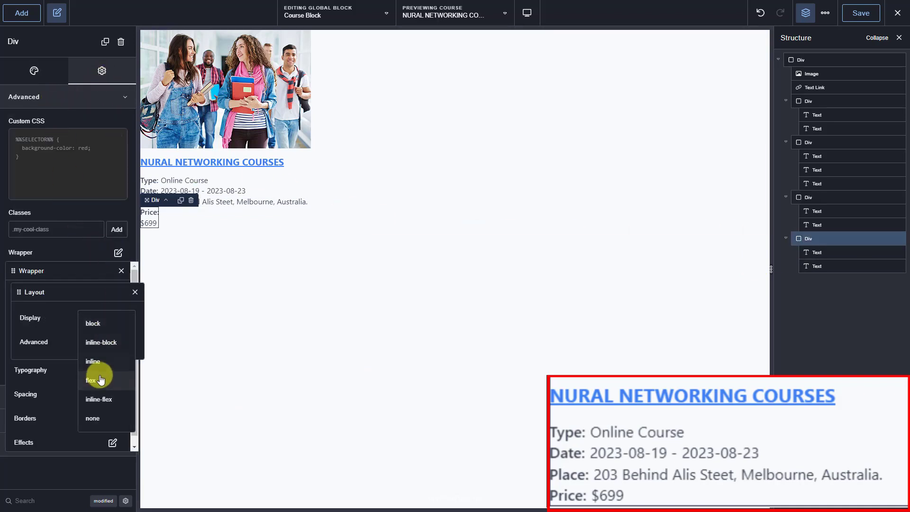
click(93, 371)
click(98, 342)
click(96, 364)
click(106, 457)
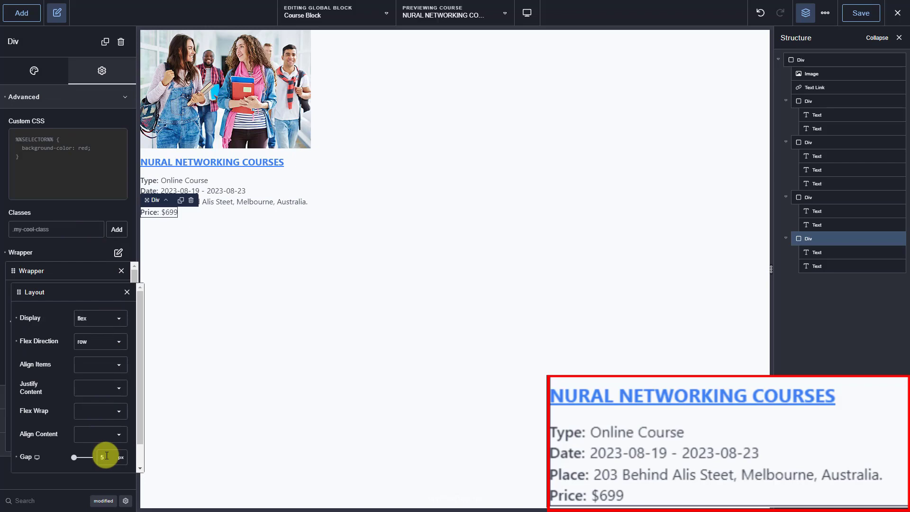
click(862, 19)
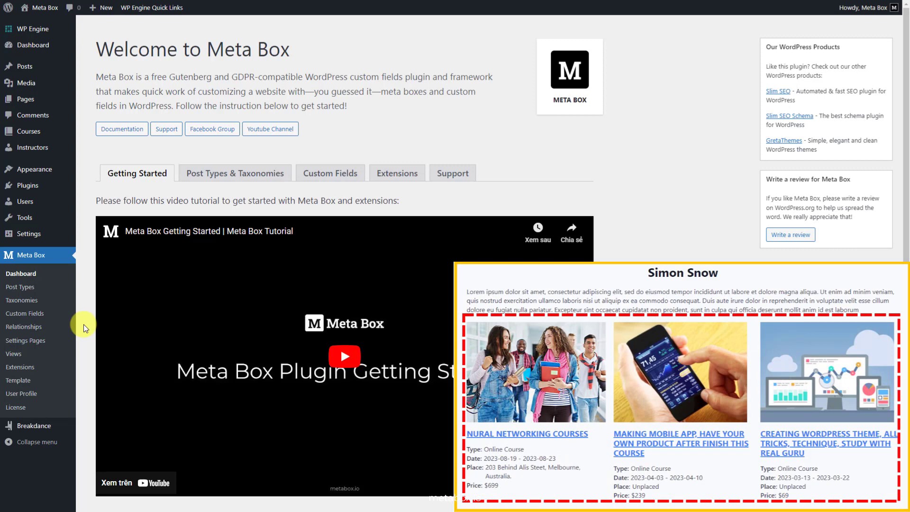
Create a custom Breakdance template titled "Instructor Template" with Instructors as its location.
mouse_move(57, 429)
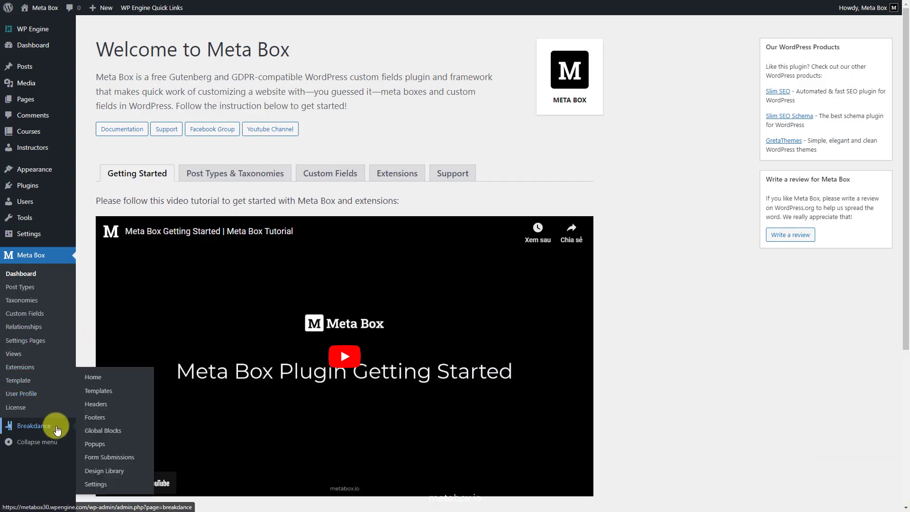
click(115, 390)
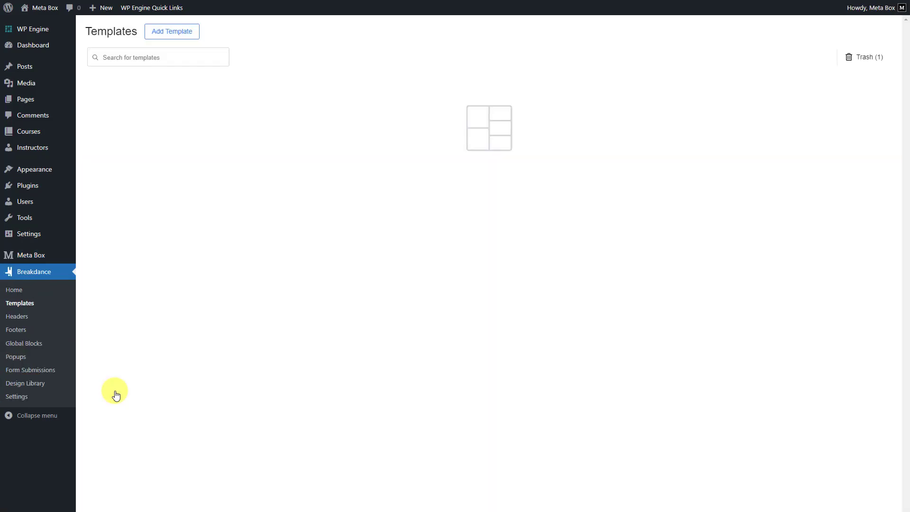
click(174, 33)
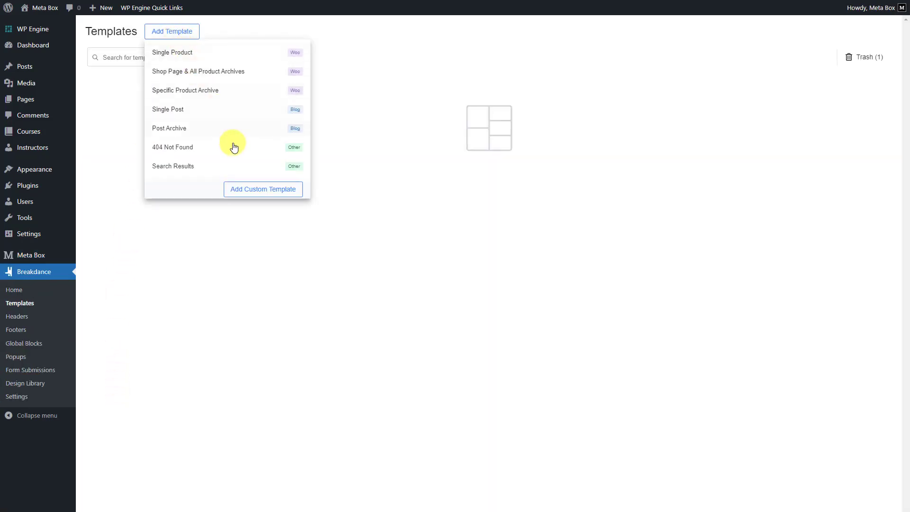
click(250, 190)
click(552, 288)
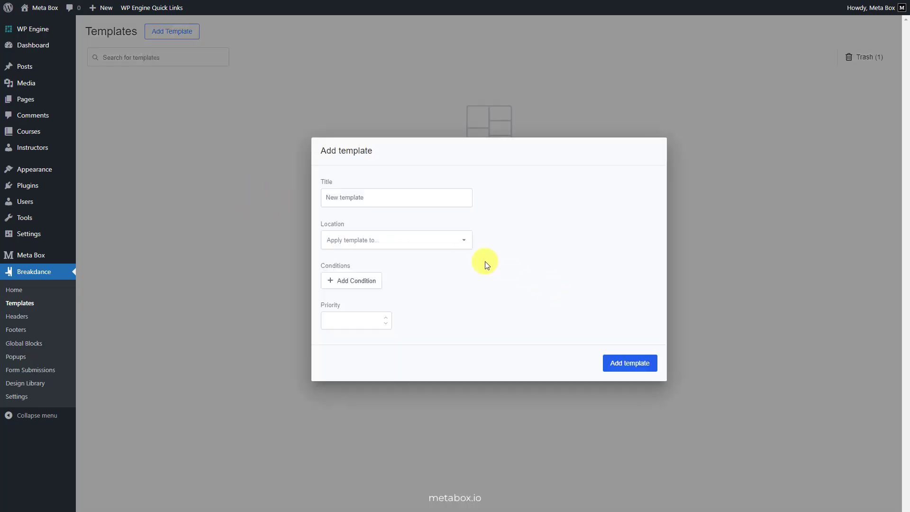
click(342, 201)
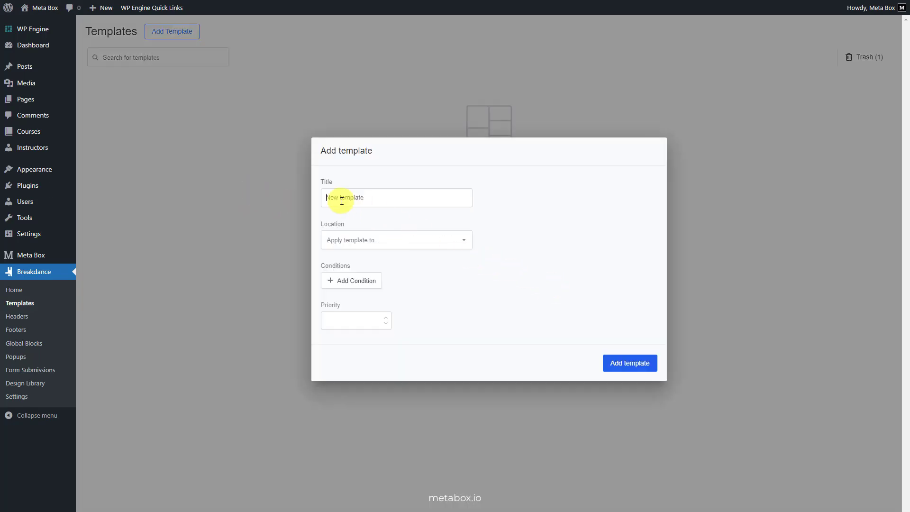
click(365, 242)
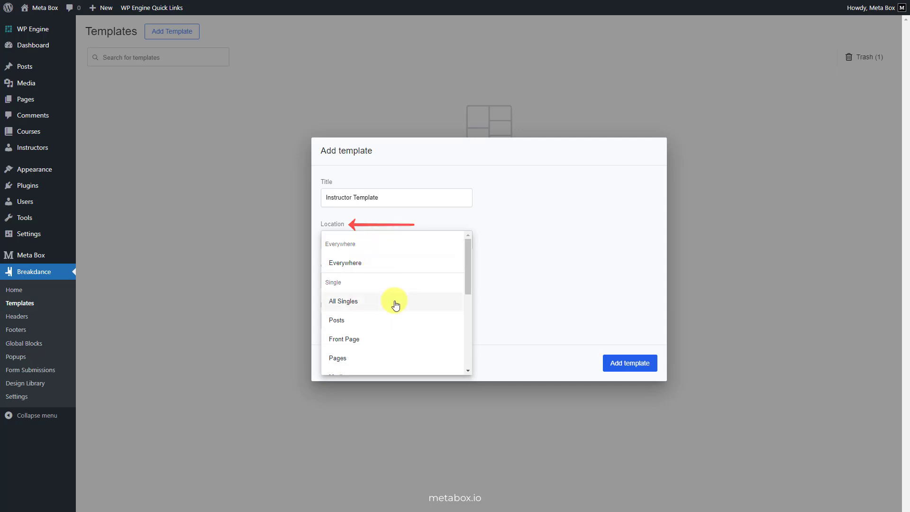
scroll(392, 300, down, 3)
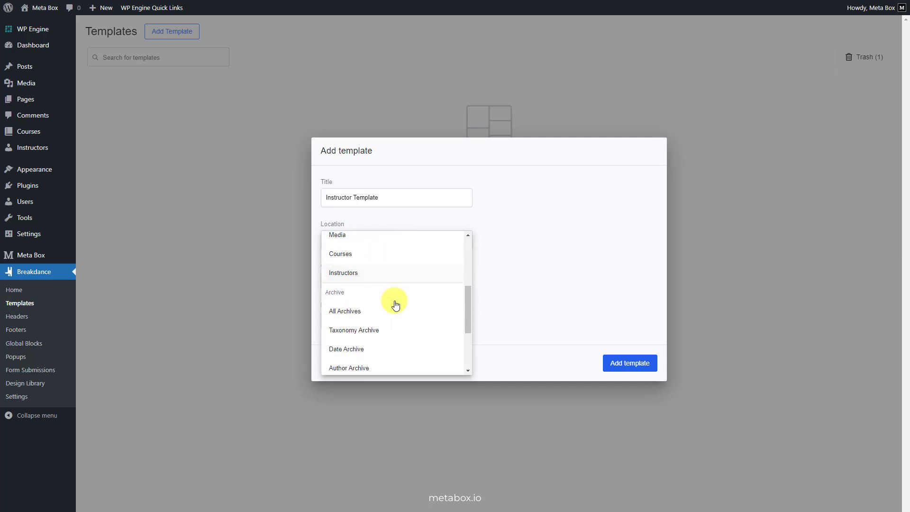
click(368, 274)
click(612, 364)
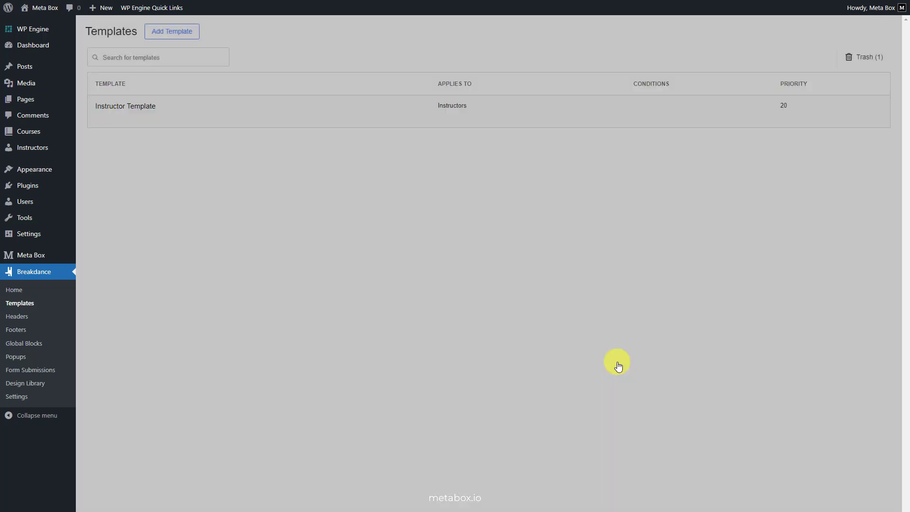
Open Instructor Template in the Breakdance editor, show its element structure and add a Section.
click(120, 122)
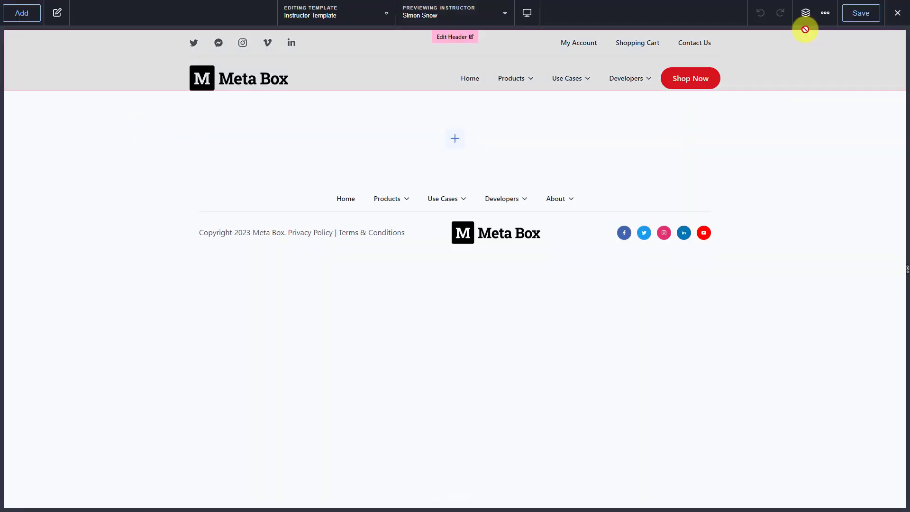
click(805, 14)
click(23, 15)
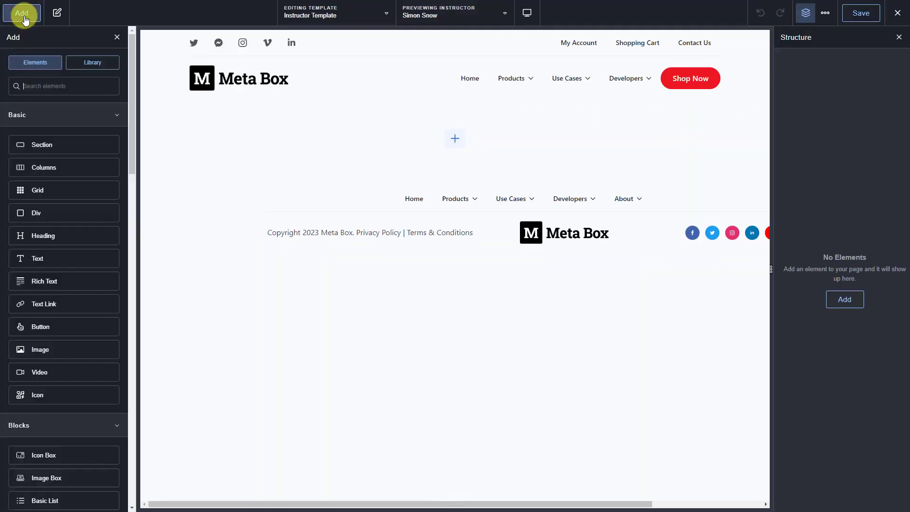
click(46, 147)
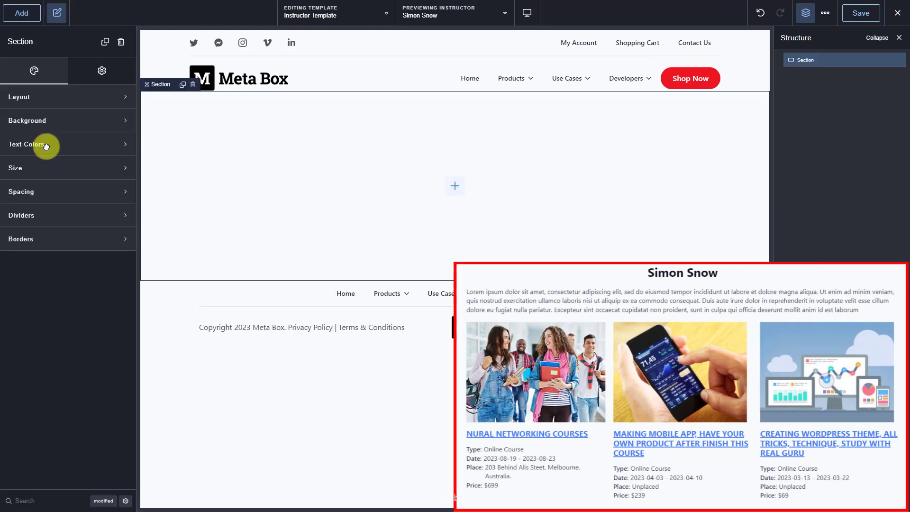
Add a Post Title element and a Post Content element to the section.
click(37, 18)
text(po)
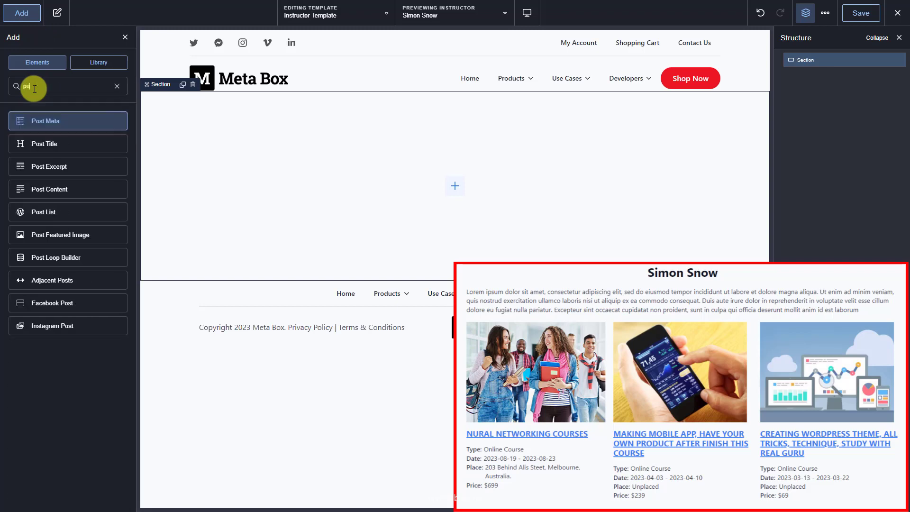
click(57, 148)
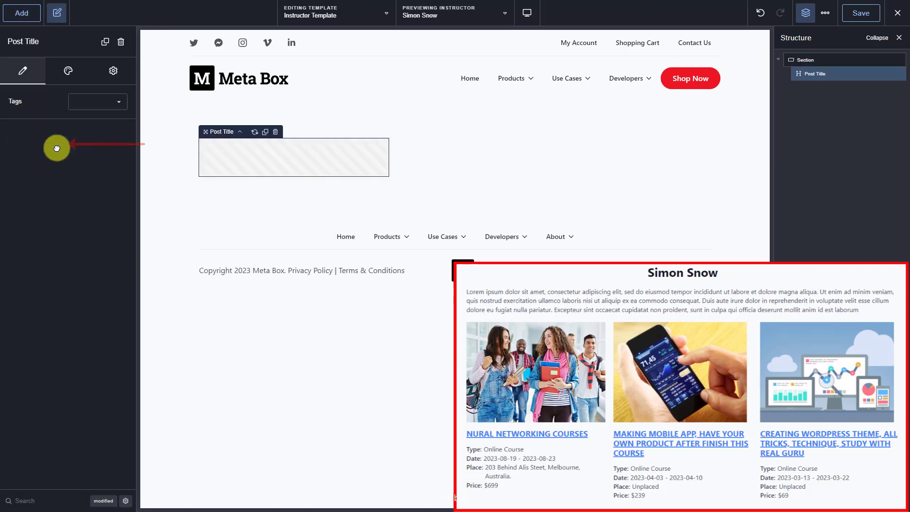
click(23, 13)
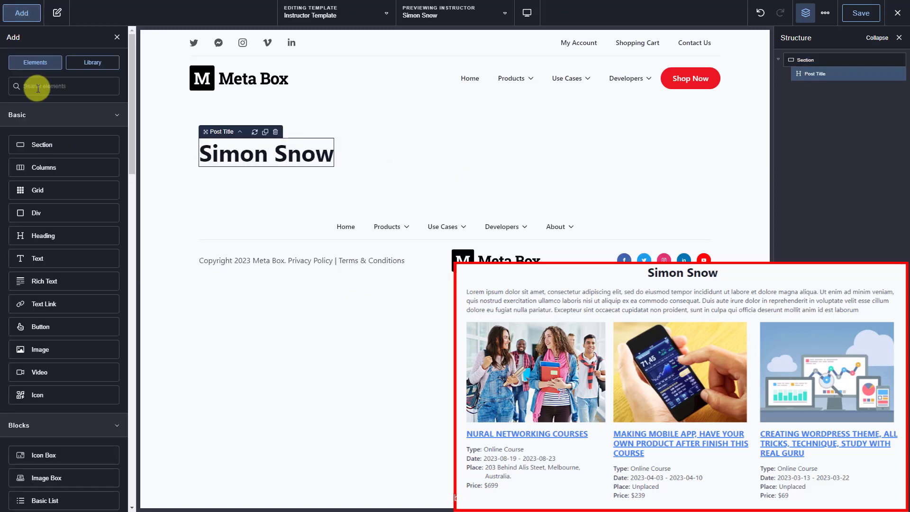
click(37, 87)
text(po)
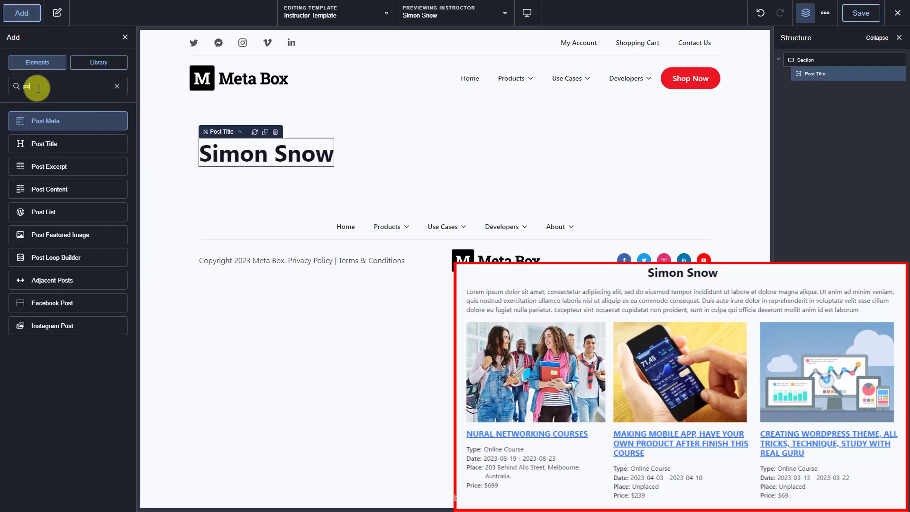
click(58, 188)
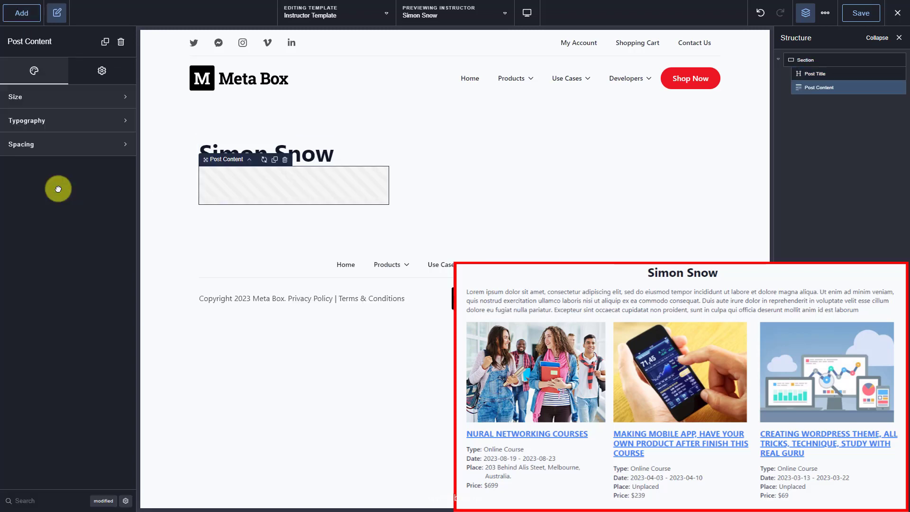
Add a Post Loop Builder below the post content and choose Course Block as its global block.
click(27, 15)
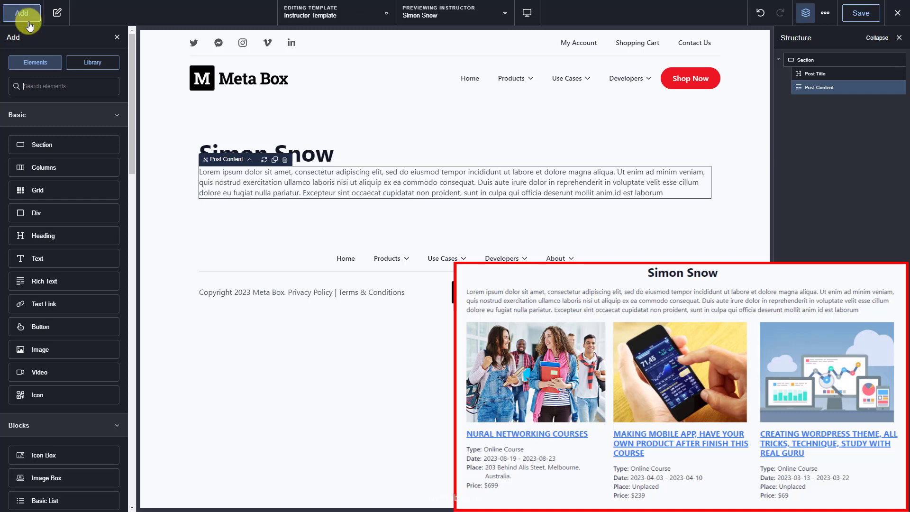
text(po)
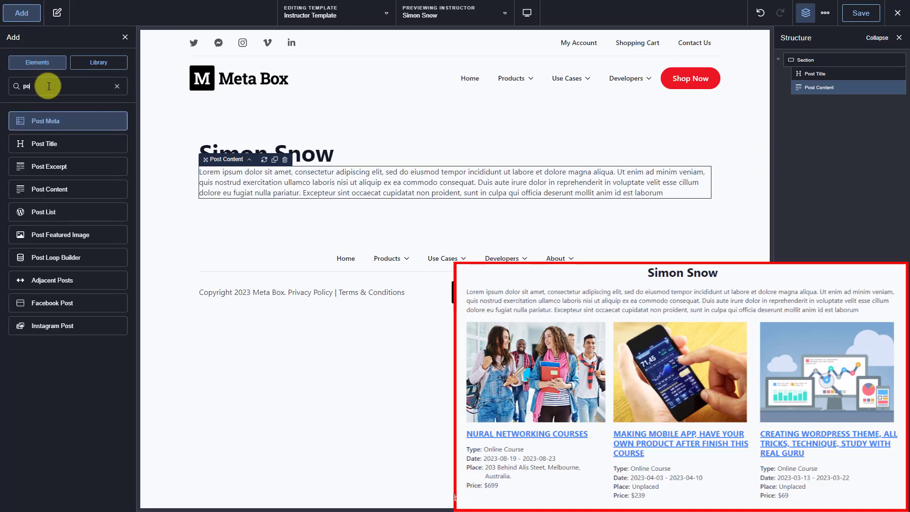
click(84, 259)
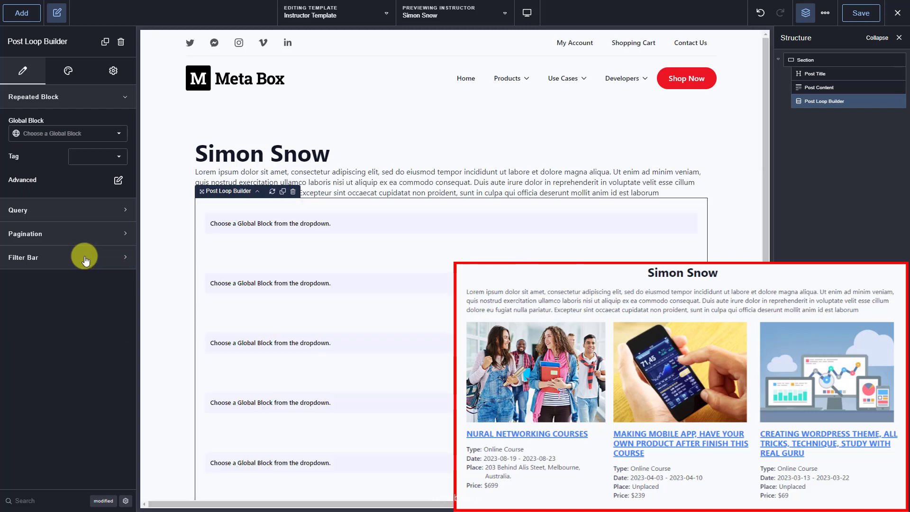
click(65, 140)
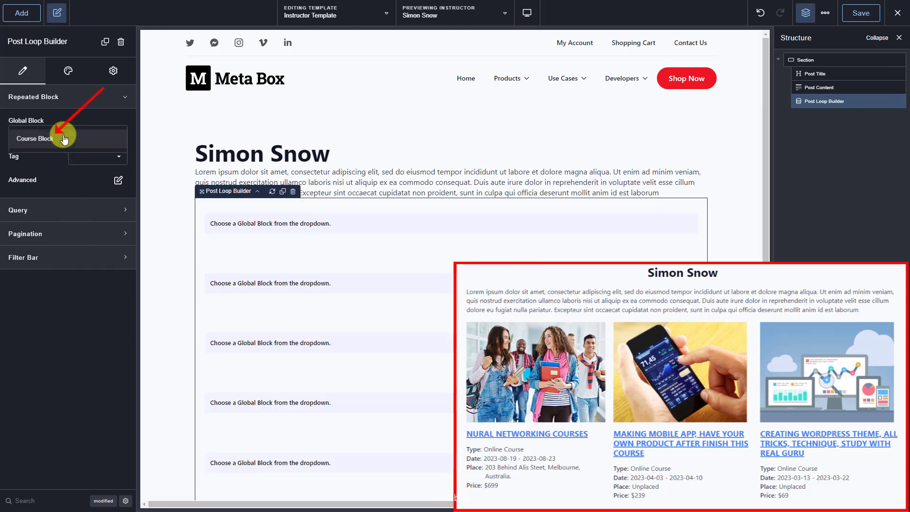
click(65, 139)
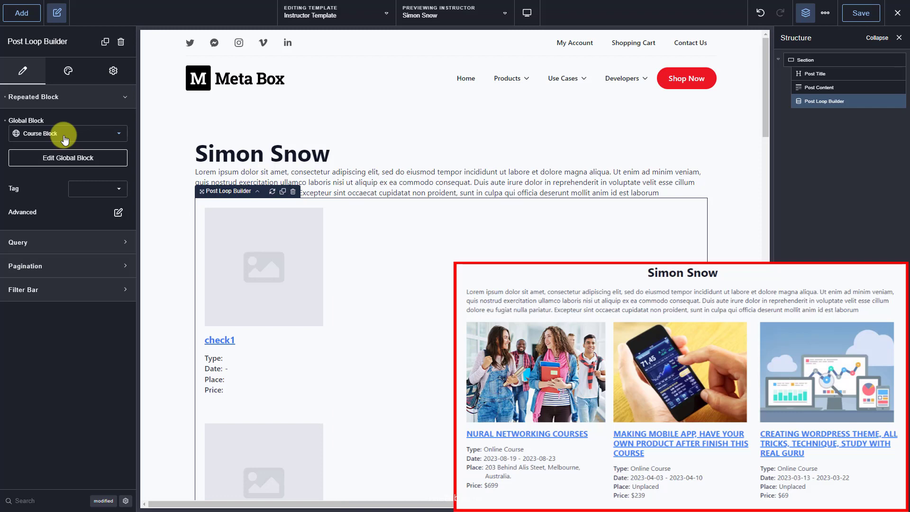
Give the Post Loop Builder an array query returning 'course' posts with the relationship id 'instructor-to-course' from get_the_ID().
click(68, 242)
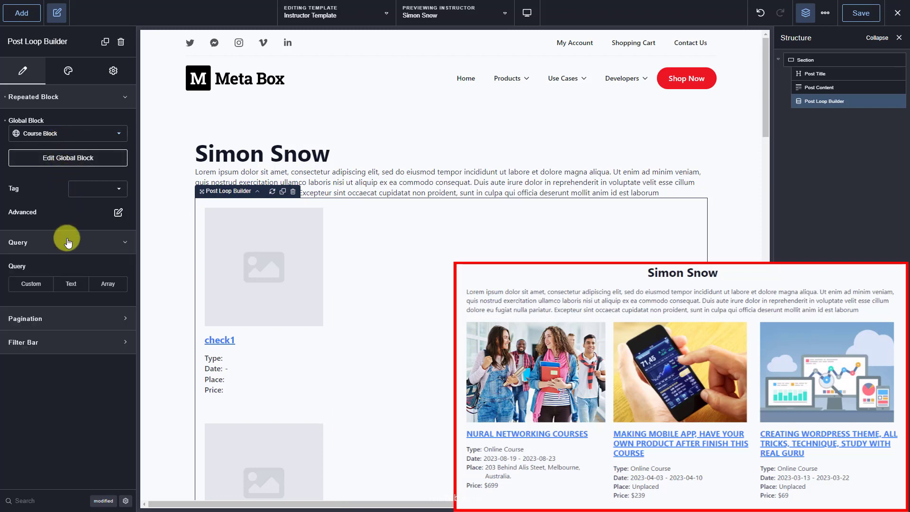
click(104, 284)
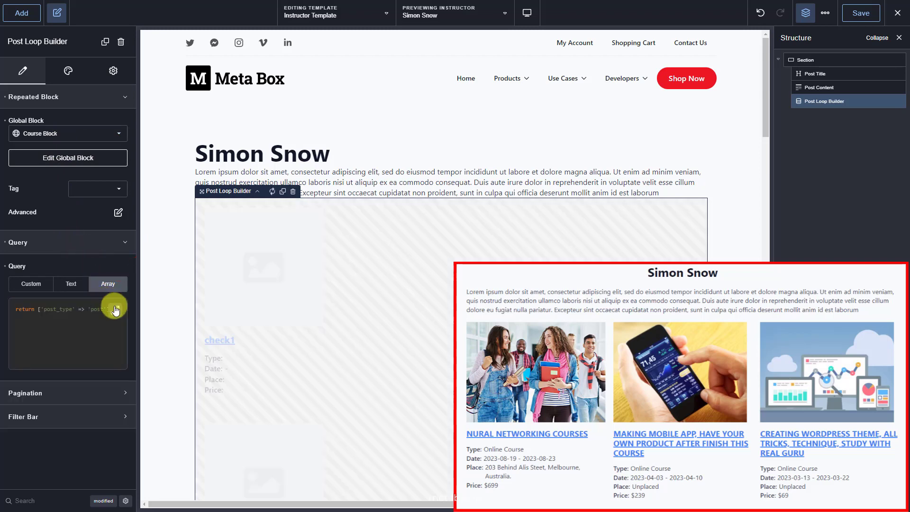
click(115, 306)
key(ctrl+a)
text(return [   'post_type' => 'course',   'relationship' => [     'id'   => 'instructor-to-course',     'from' => get_the_ID()   ], ];)
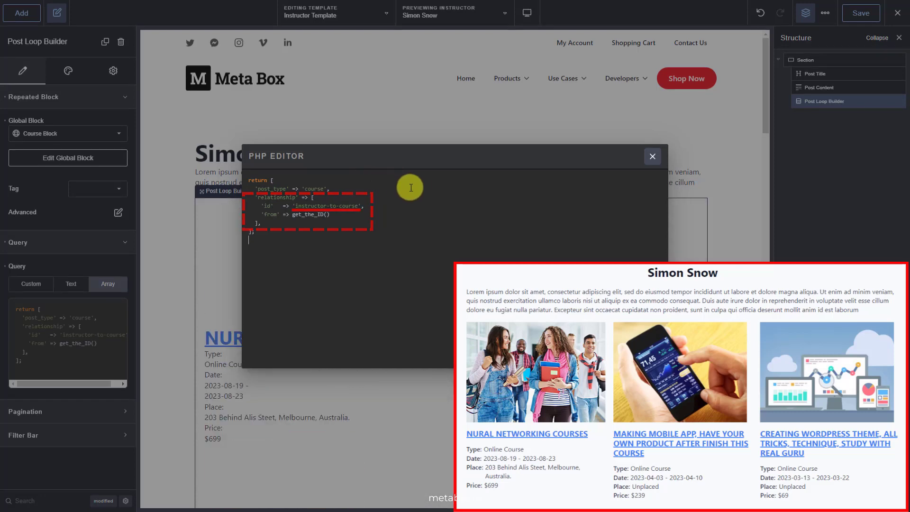
Close the PHP editor and give the Post Title a 30 px font size with centered alignment.
click(652, 157)
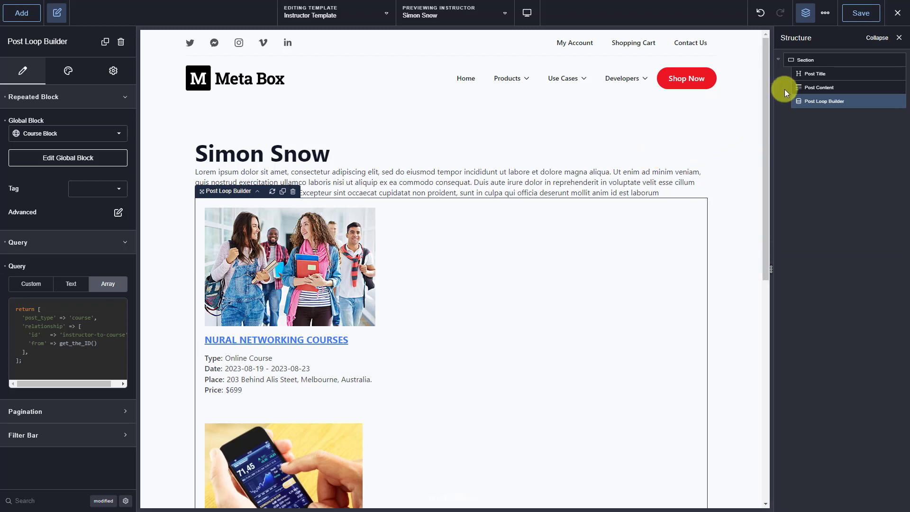
click(809, 74)
click(68, 71)
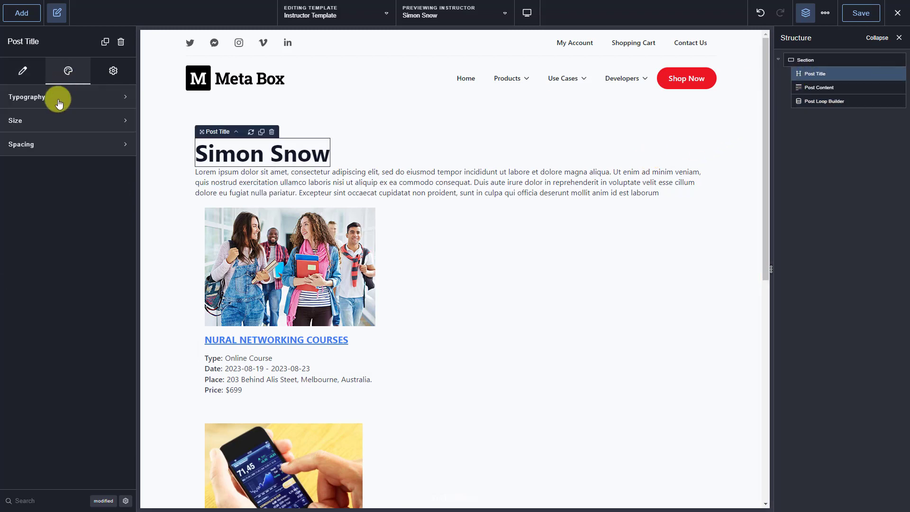
click(60, 97)
click(103, 218)
text(30)
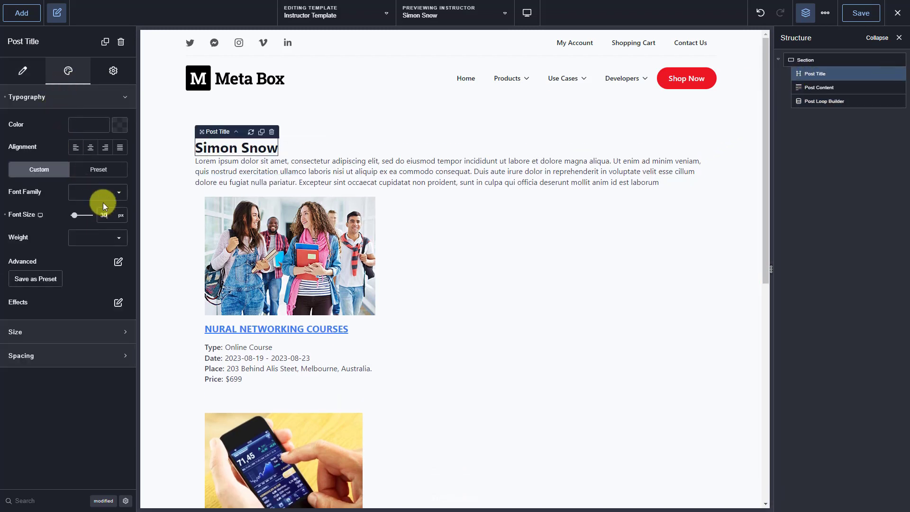
click(90, 147)
Set the Post Title's width to 100% and its bottom margin to 20 px.
click(56, 335)
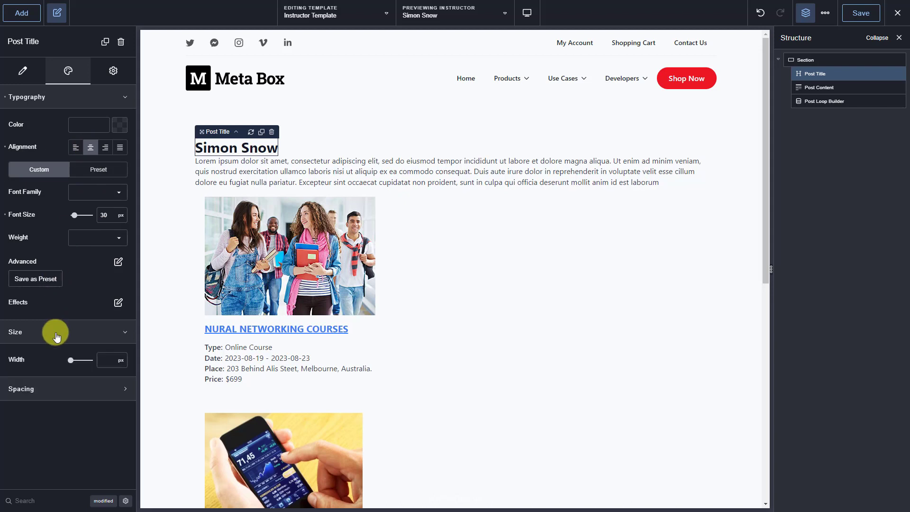
click(121, 360)
click(120, 372)
click(112, 361)
text(100)
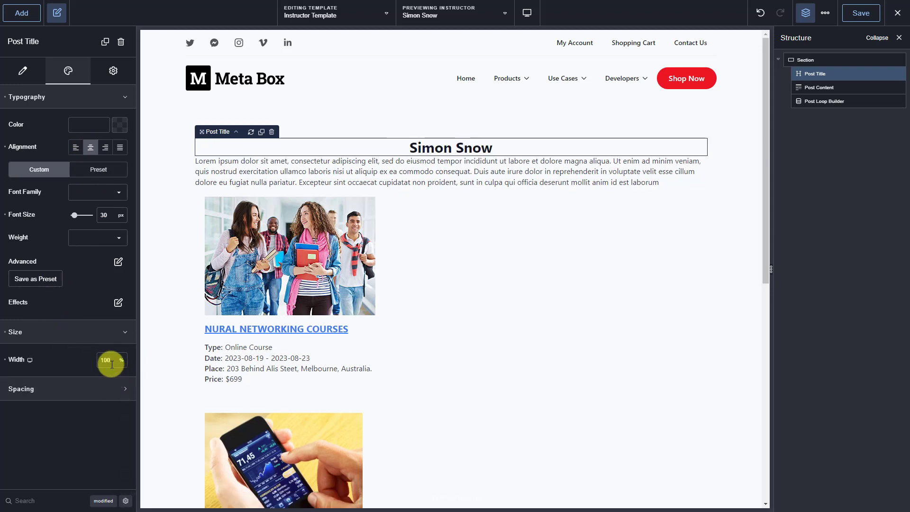
click(90, 392)
click(104, 436)
text(20)
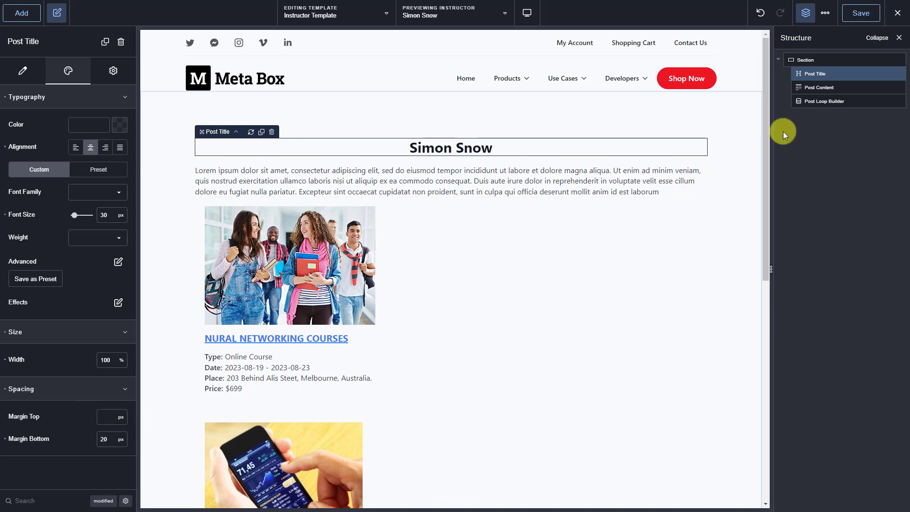
Lay out the Post Loop Builder's list as a Grid with 3 items per row.
click(810, 100)
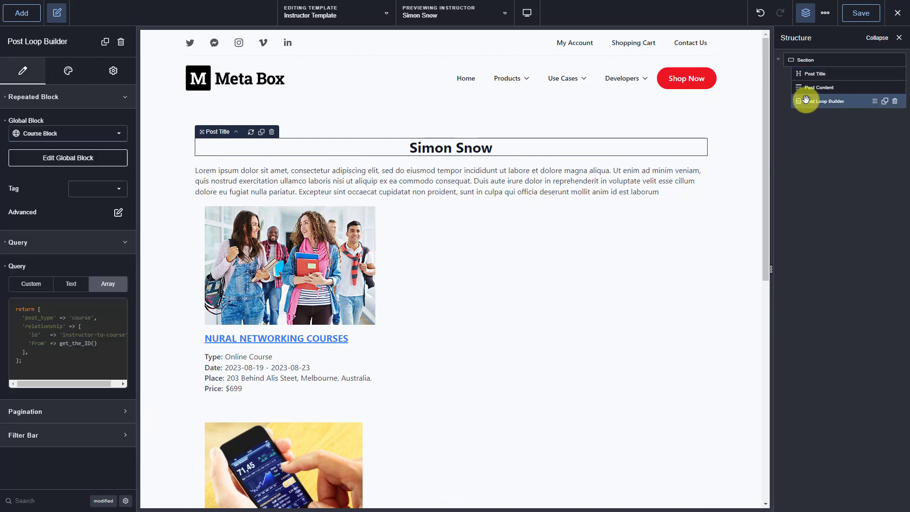
click(59, 81)
click(45, 97)
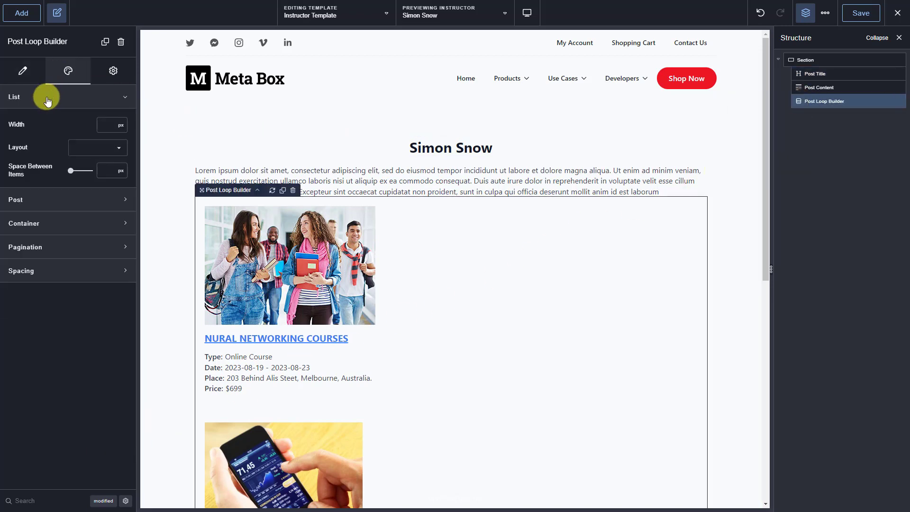
click(90, 147)
click(90, 173)
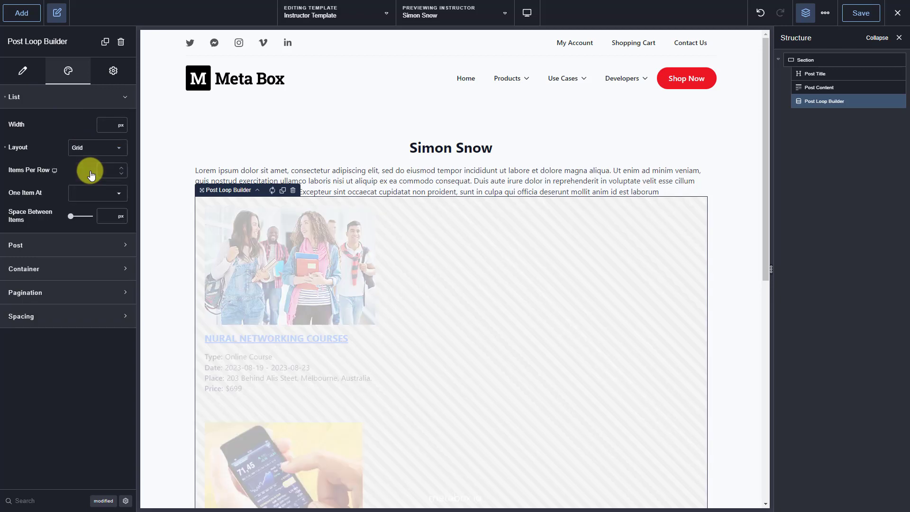
Set the padding of the Post Loop Builder's posts to 0 px on all sides.
click(55, 244)
click(117, 321)
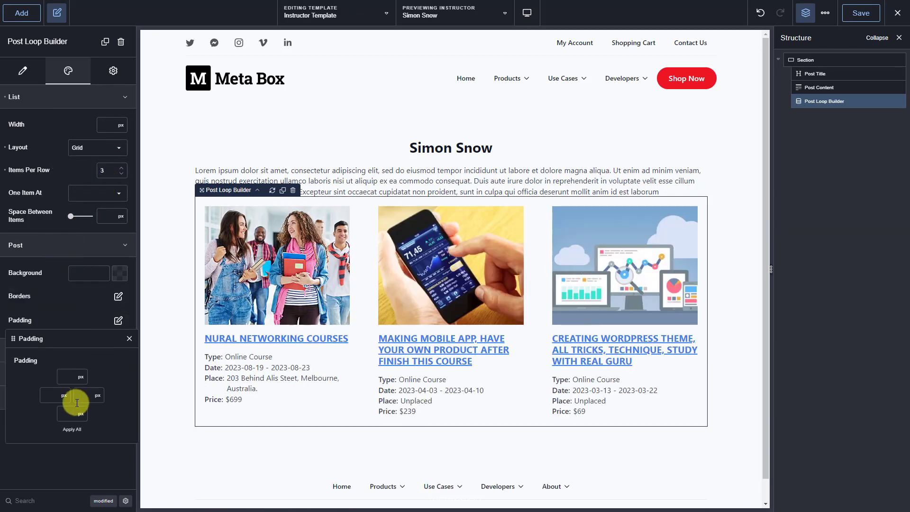
click(66, 377)
text(0)
click(72, 430)
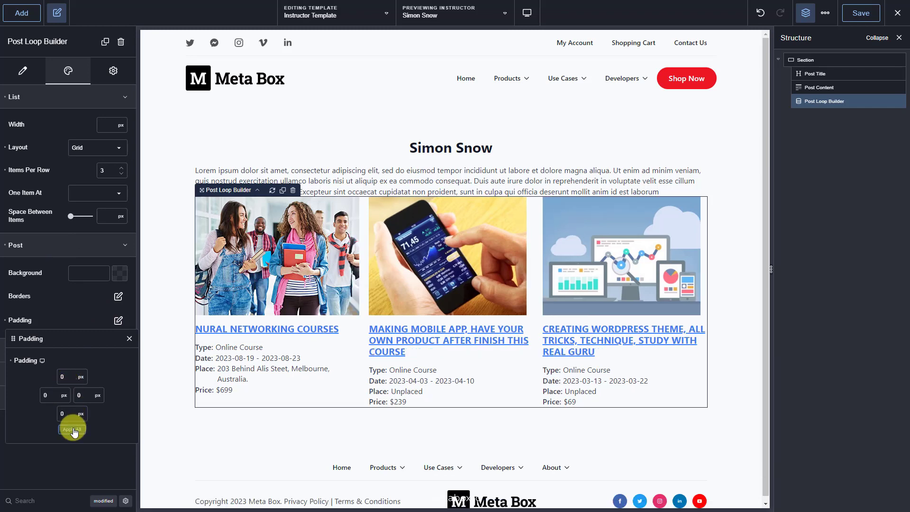
click(129, 339)
Set the Post Loop Builder's top margin to 20 px and save the template.
click(65, 399)
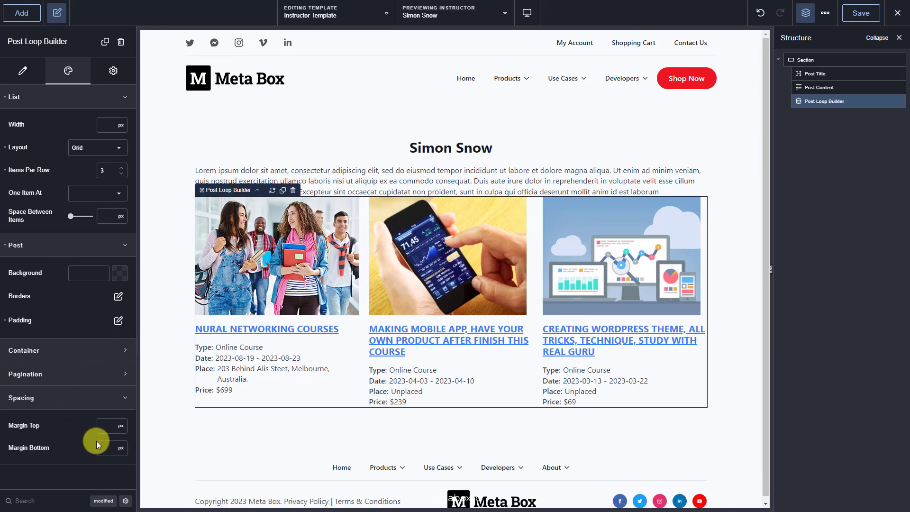
click(103, 427)
text(20)
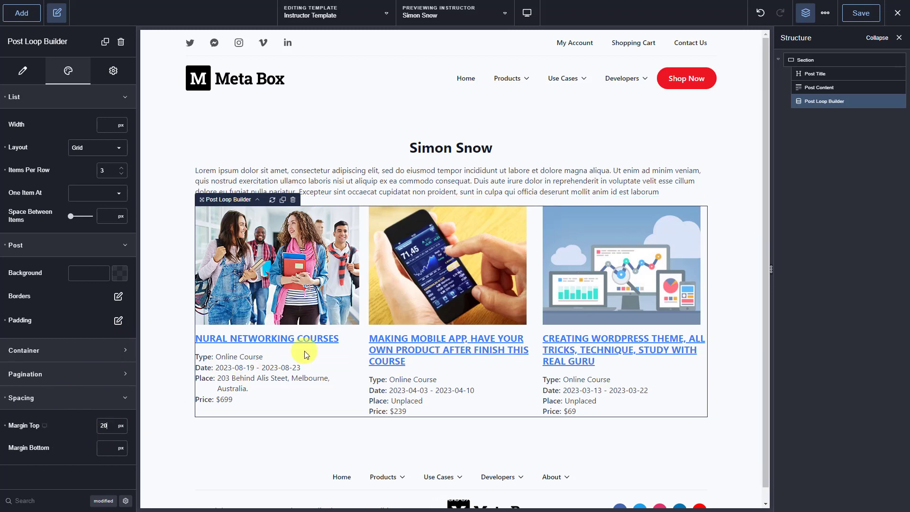
click(860, 19)
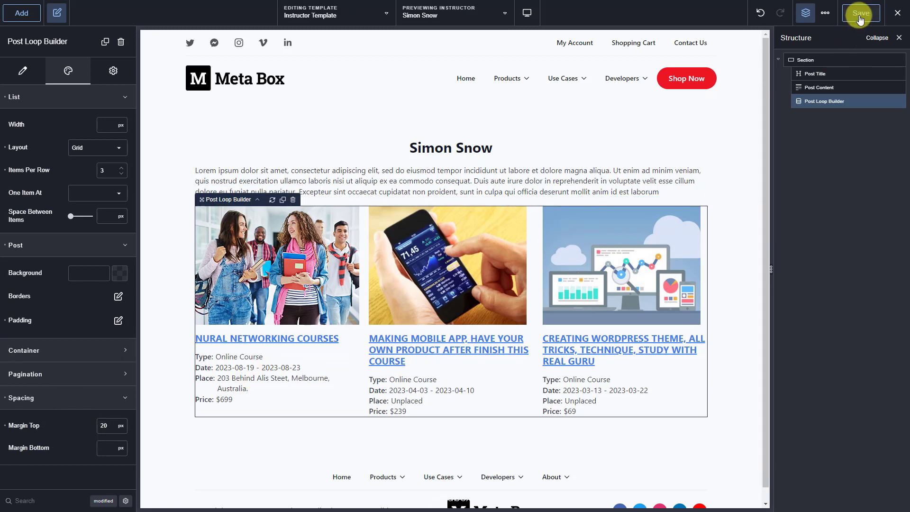
Leave the template editor for the WordPress admin and open Breakdance's Global Blocks list.
mouse_move(898, 13)
click(880, 35)
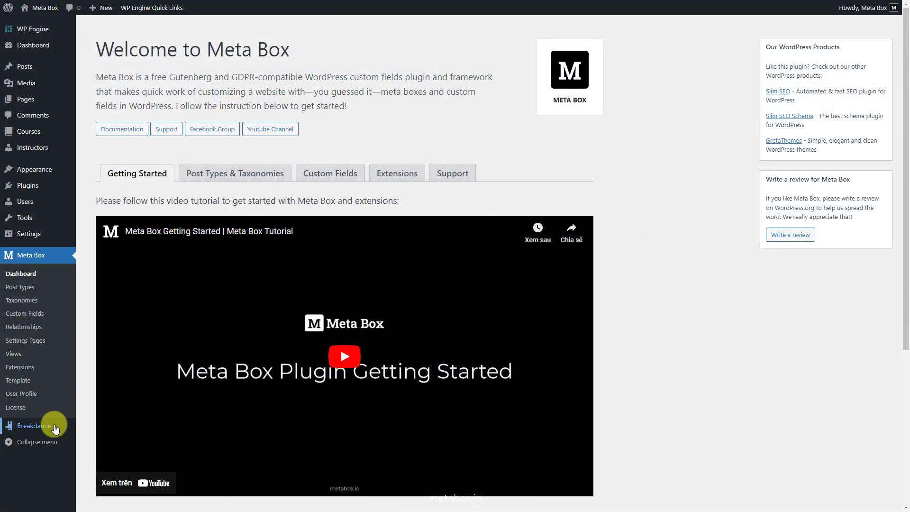
mouse_move(53, 425)
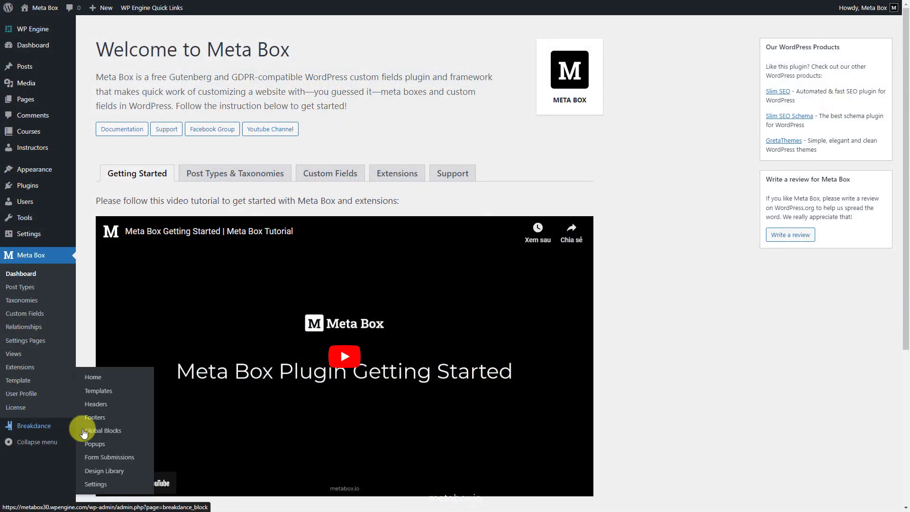
click(123, 433)
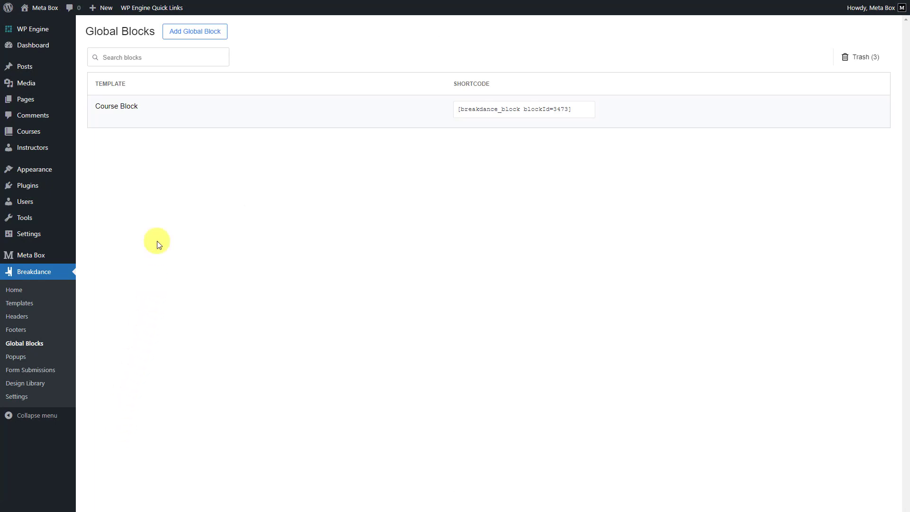
Add a global block titled "Instructor Block".
click(208, 38)
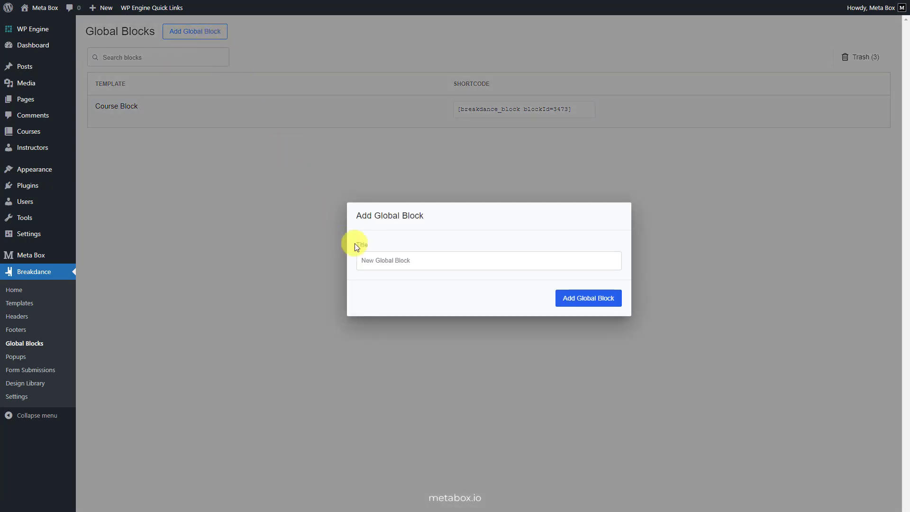
click(368, 262)
text(Instructor Block)
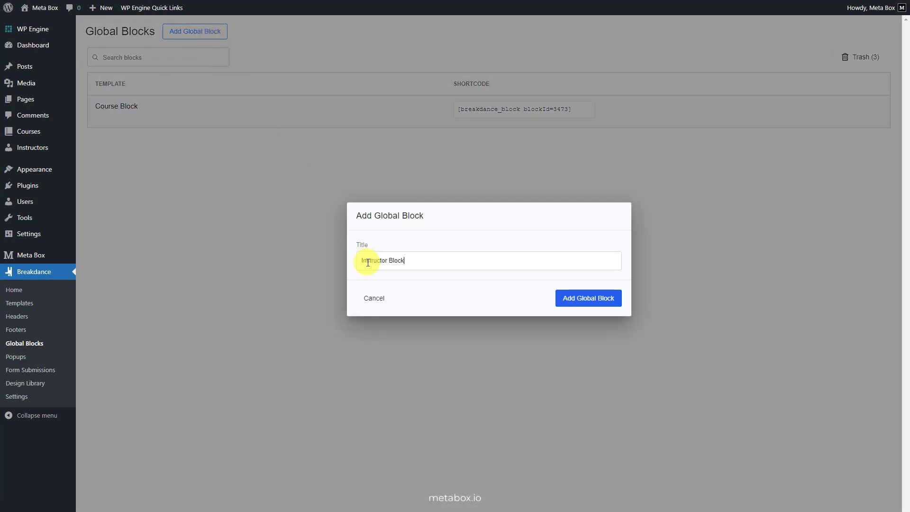
click(582, 300)
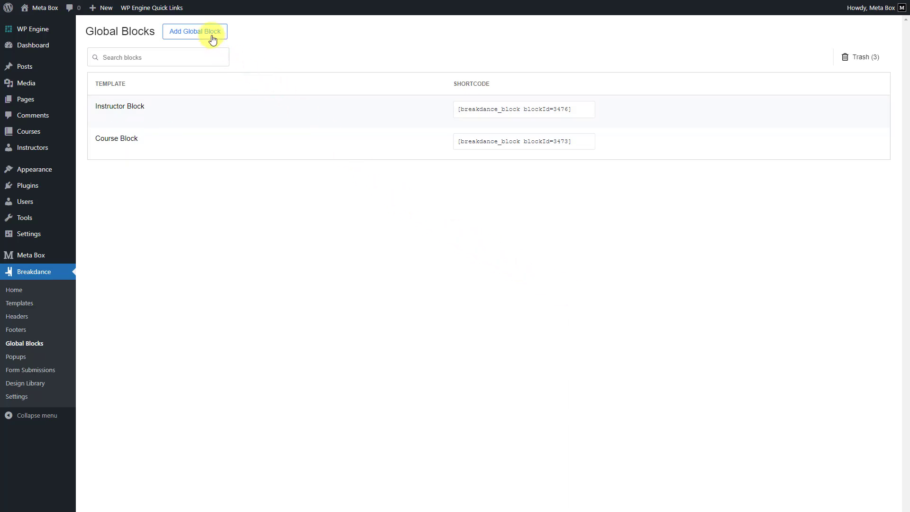
Add another global block titled "Course Archive Block".
click(210, 34)
click(366, 260)
text(Course Archive Block)
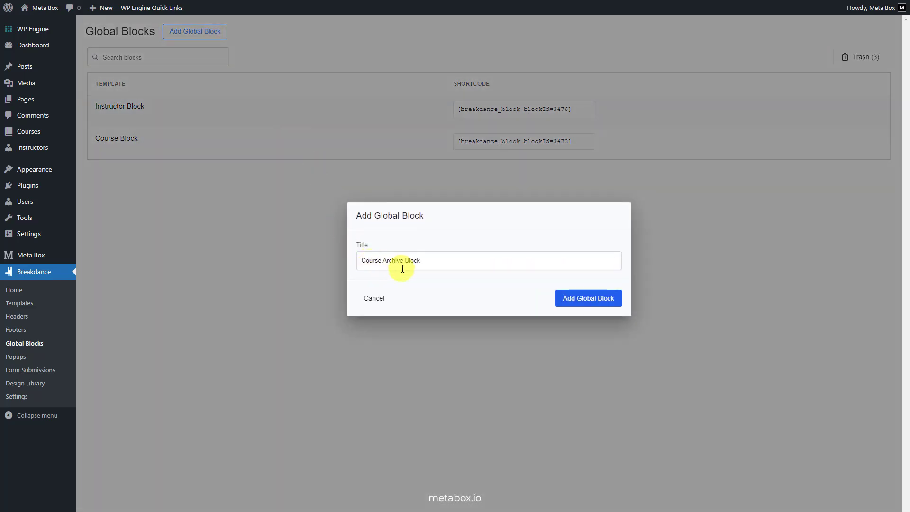
click(561, 298)
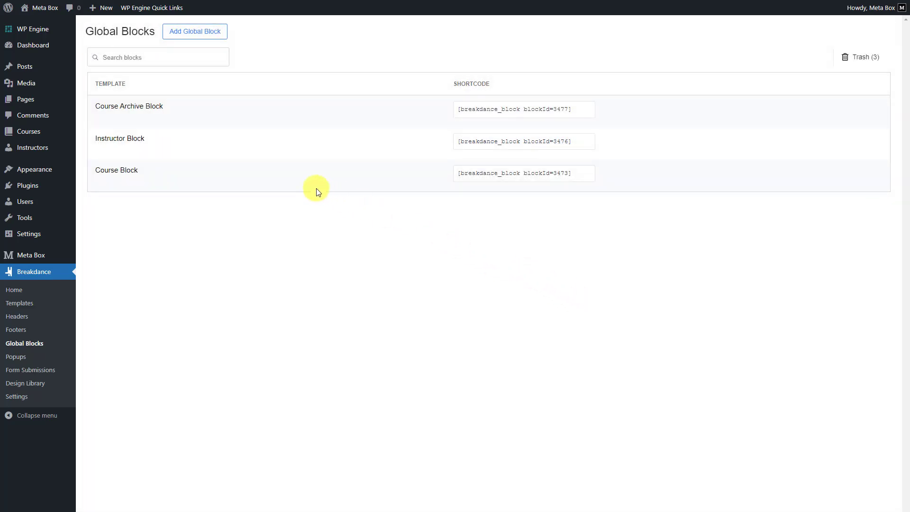
Open Instructor Block in the editor with its element structure shown, and preview it with the instructor post matching "si".
click(125, 149)
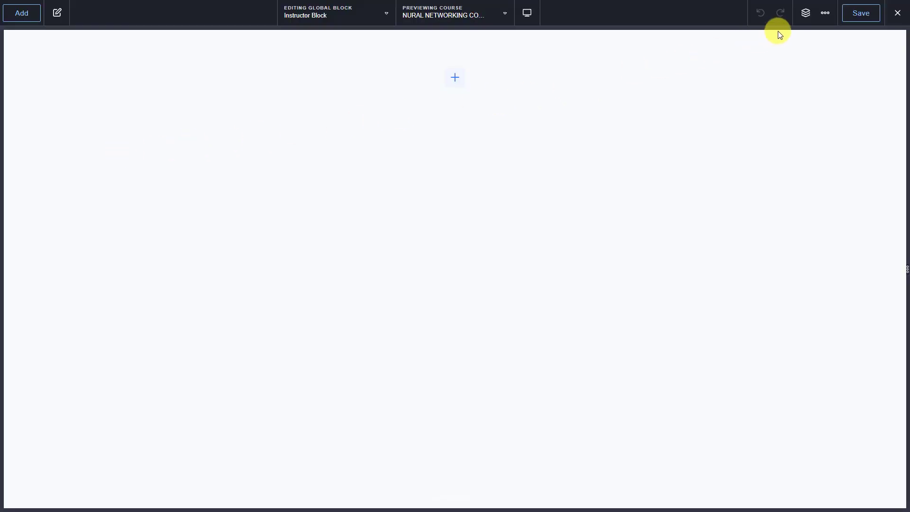
click(806, 13)
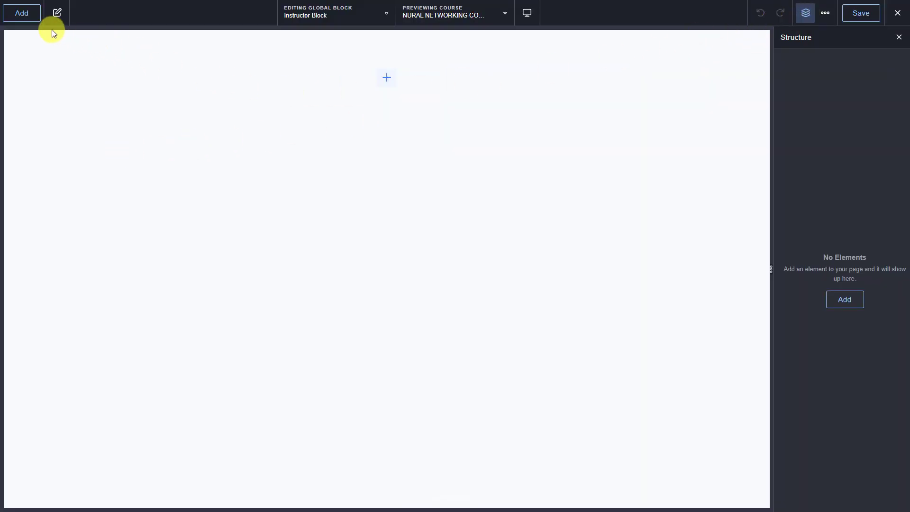
click(29, 15)
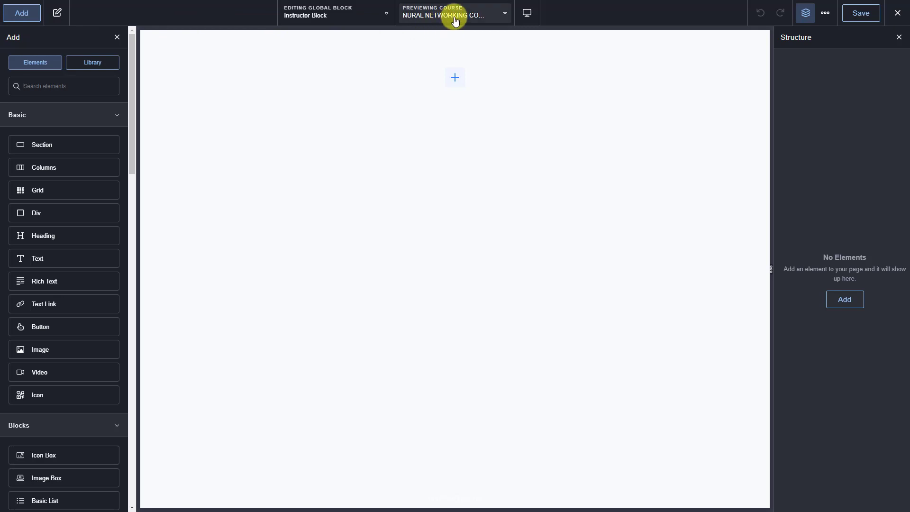
click(431, 23)
text(si)
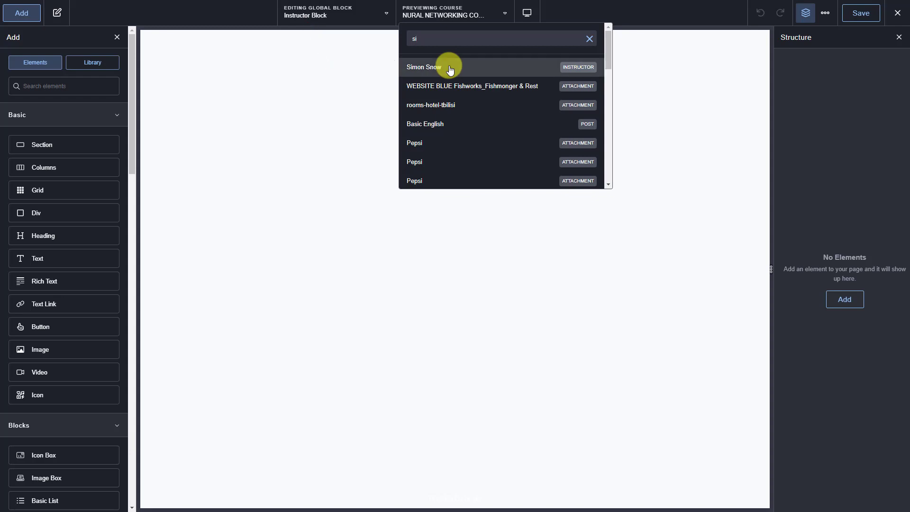
click(450, 68)
Add a Text Link element with dynamic Post Title as its text and Post Permalink as its link.
click(84, 86)
text(te)
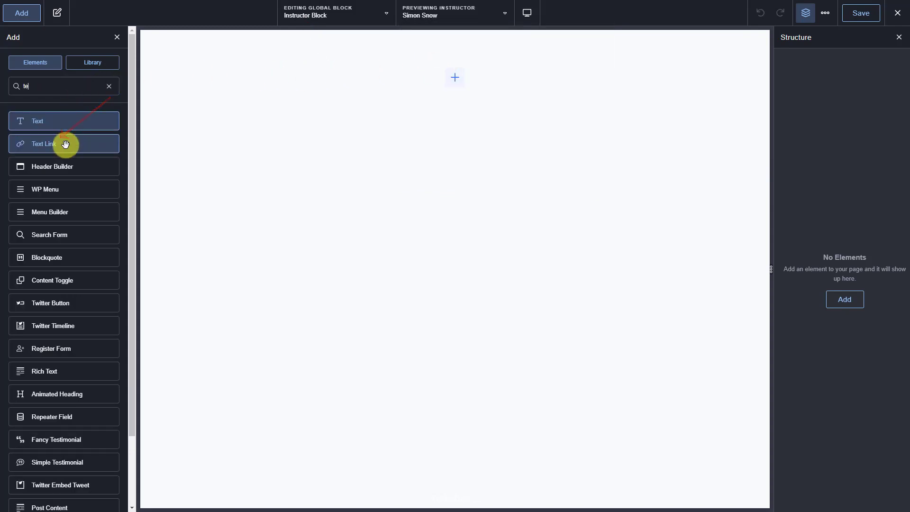
click(65, 144)
click(20, 101)
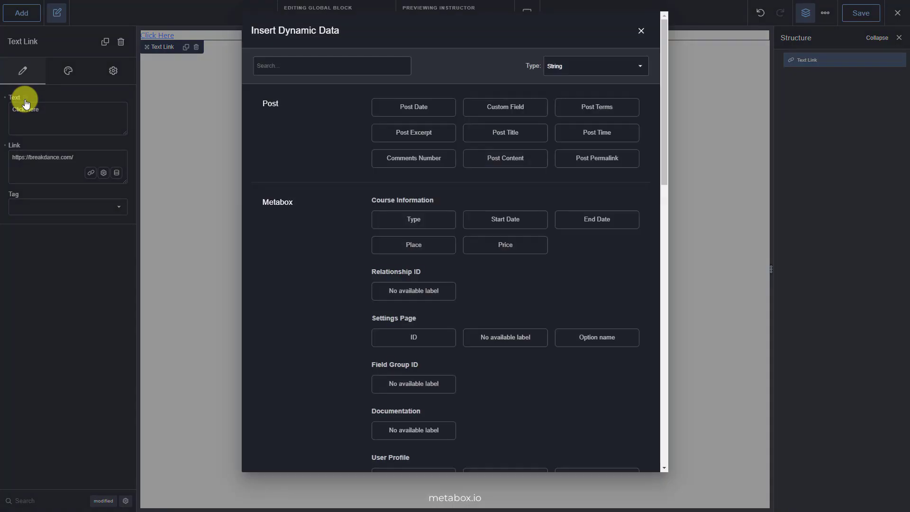
click(483, 134)
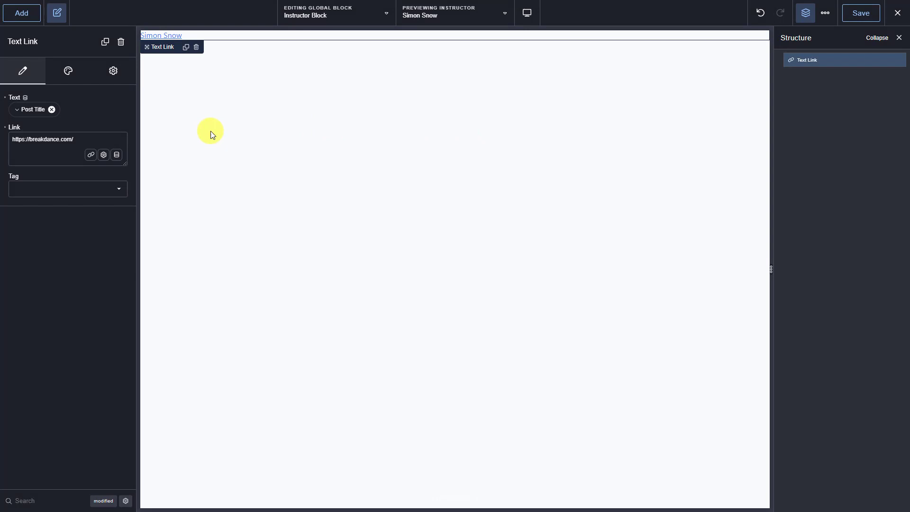
click(117, 155)
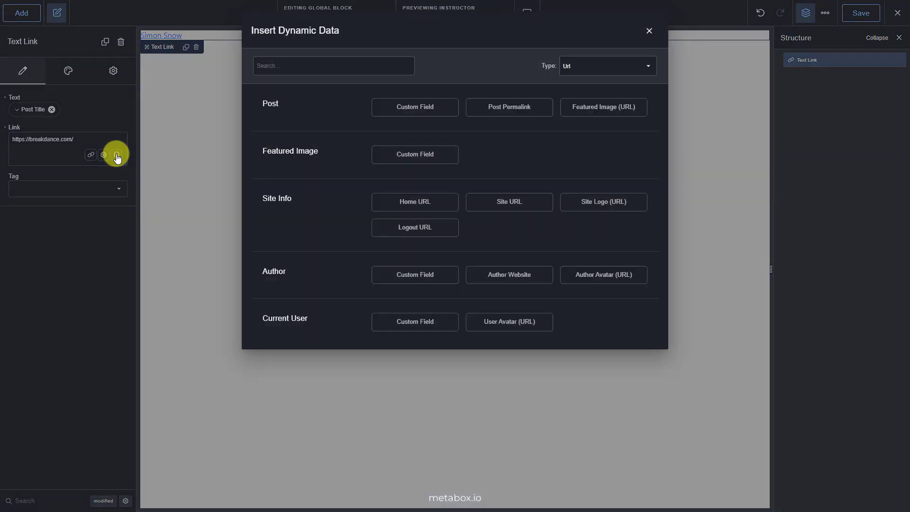
click(490, 114)
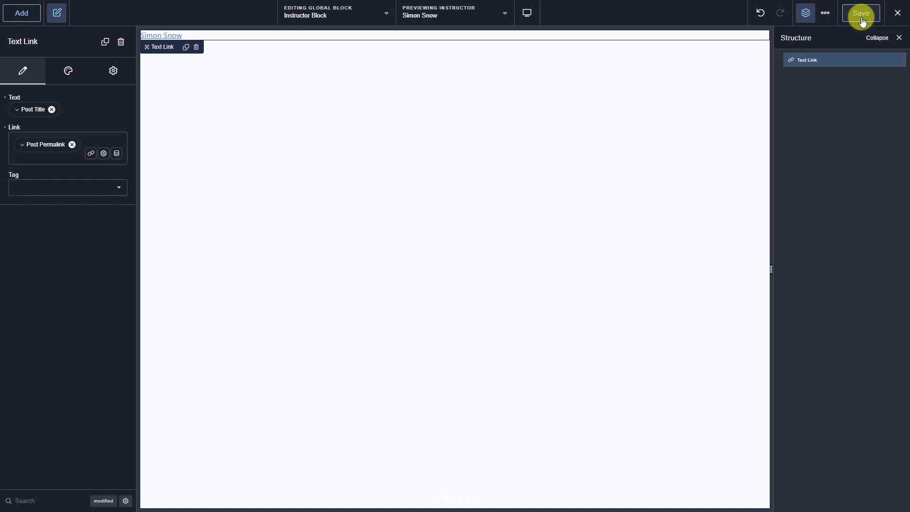
Switch to editing Course Block, show its element structure, and copy its outermost Div.
click(356, 14)
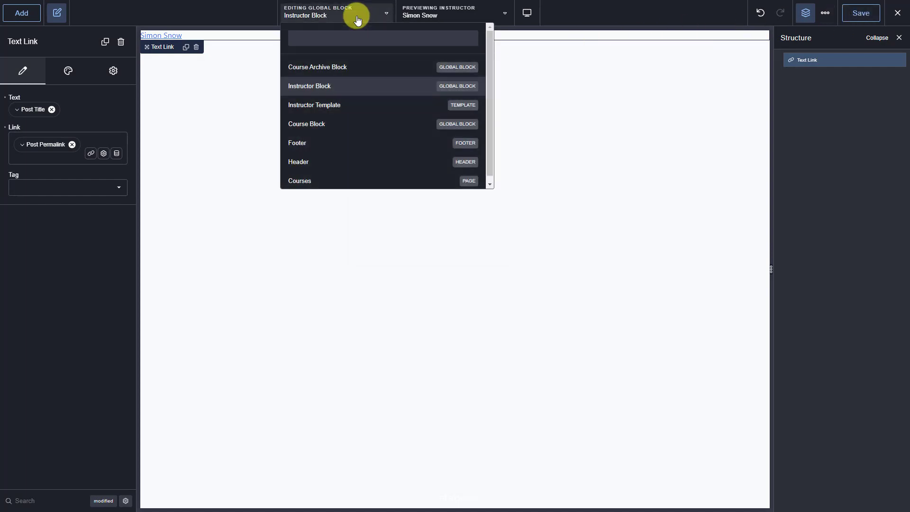
click(337, 127)
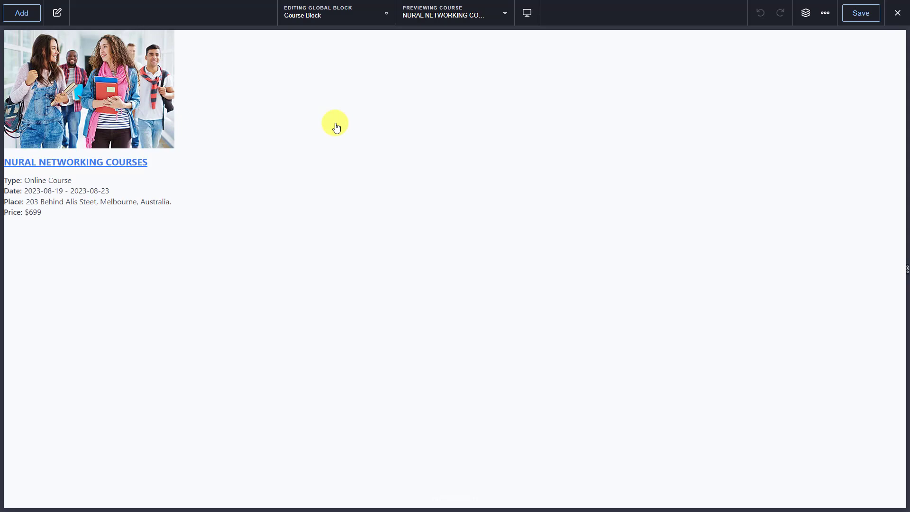
click(806, 13)
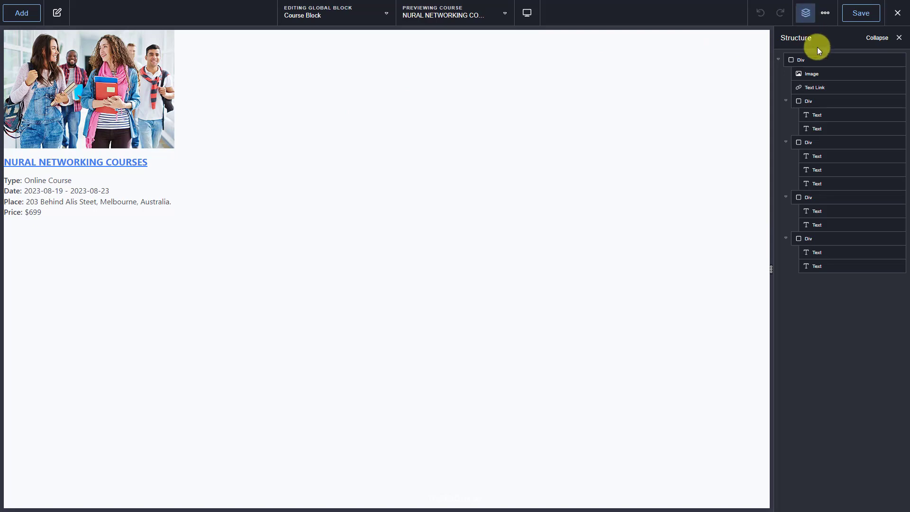
click(816, 60)
right_click(818, 62)
right_click(818, 62)
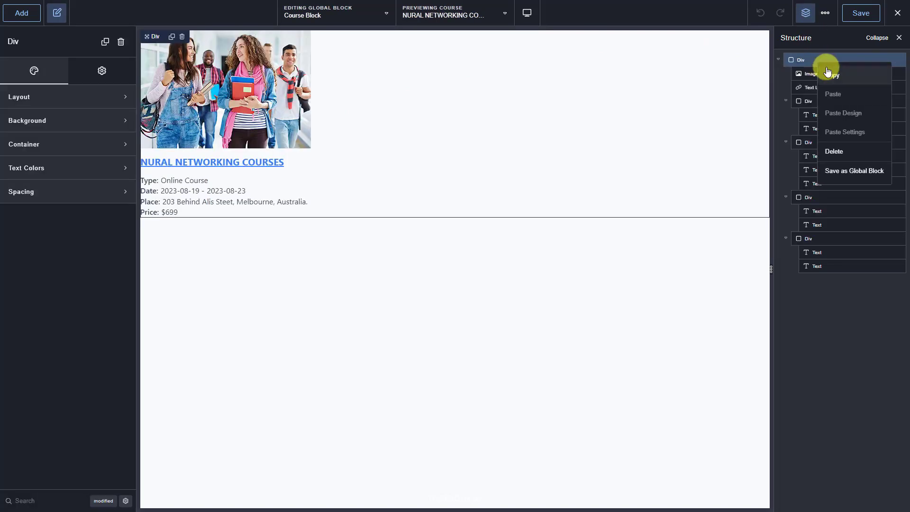
click(829, 75)
Open Course Archive Block with its element structure shown, and paste the copied Div into it.
click(341, 19)
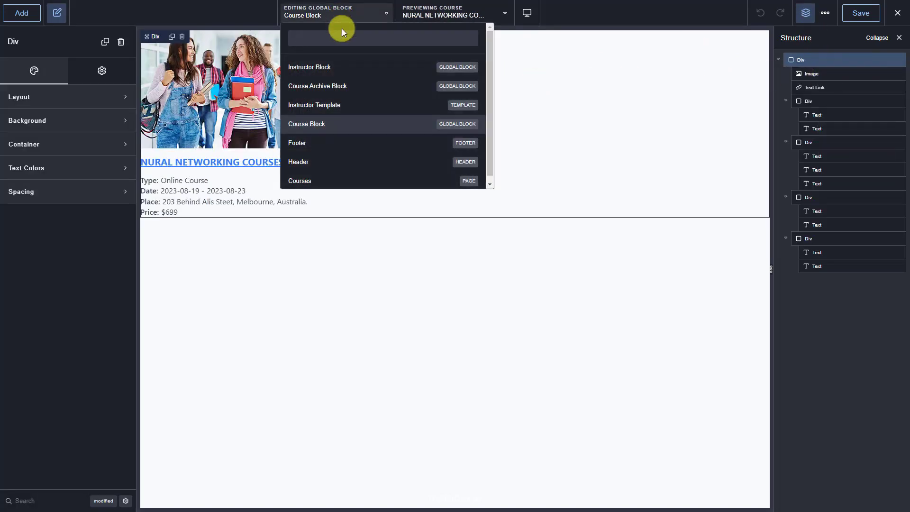
click(351, 87)
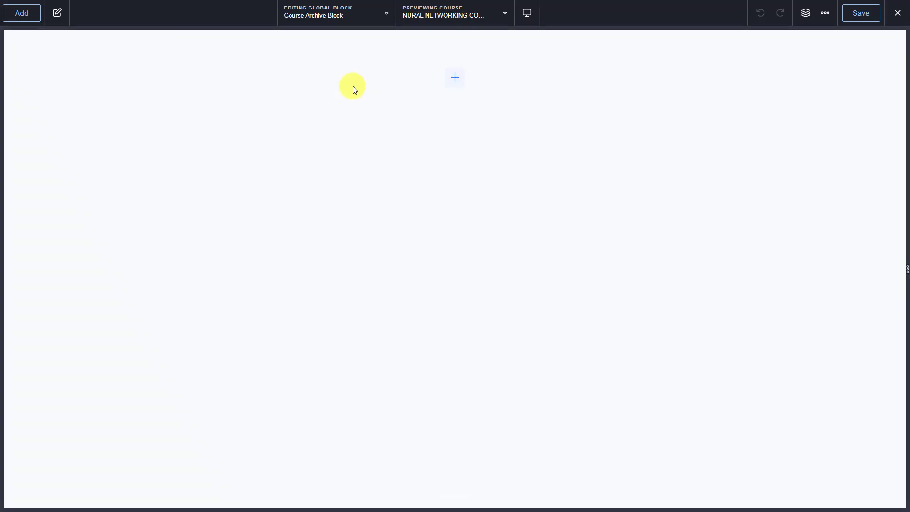
click(804, 14)
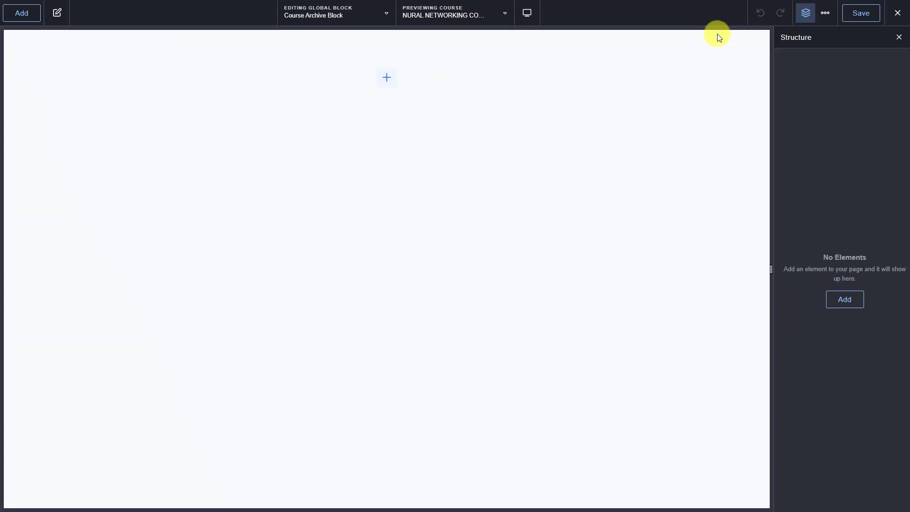
click(23, 14)
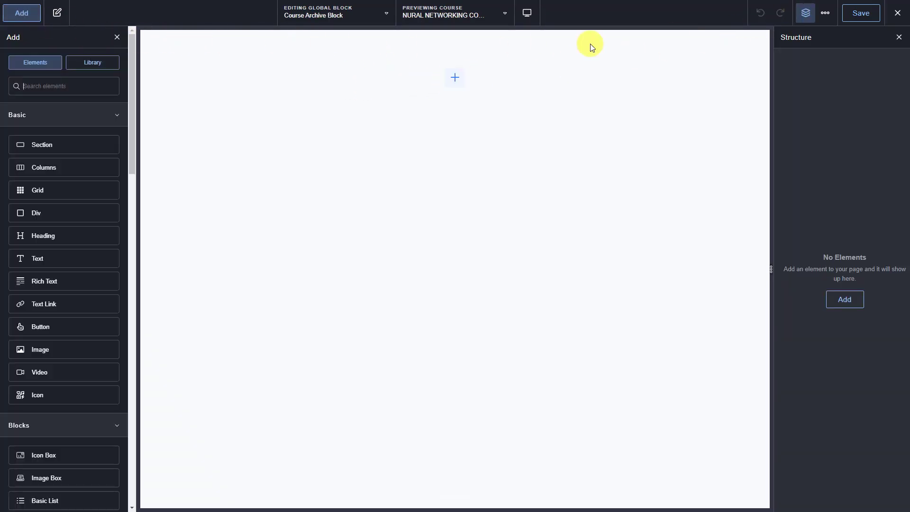
right_click(800, 64)
click(815, 95)
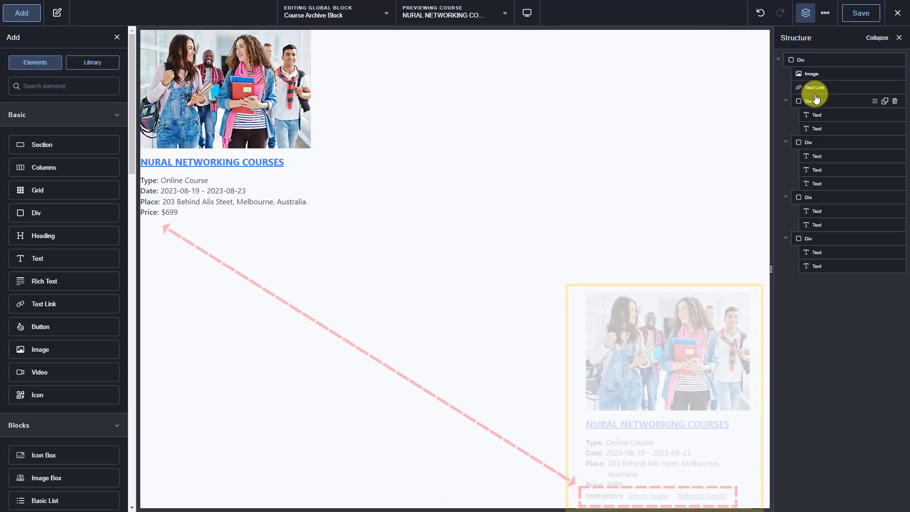
Duplicate the Div that holds the course price row.
click(835, 239)
click(885, 240)
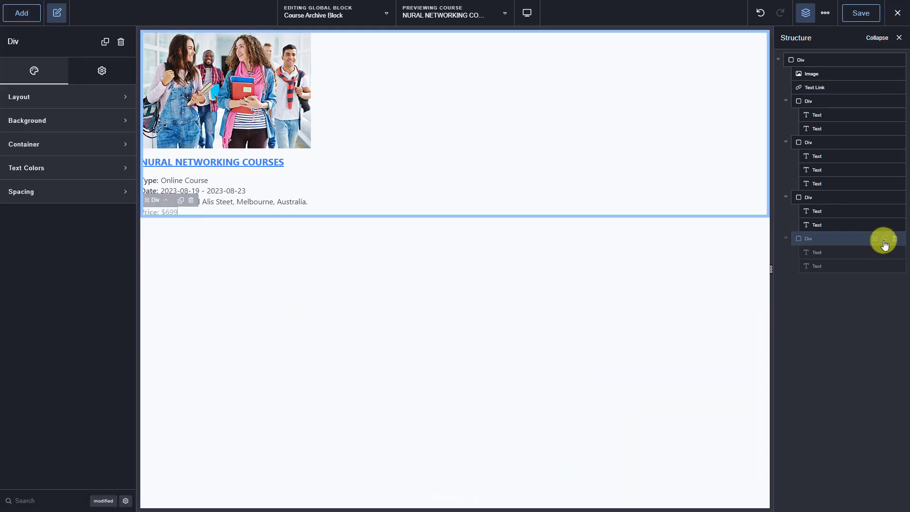
click(838, 282)
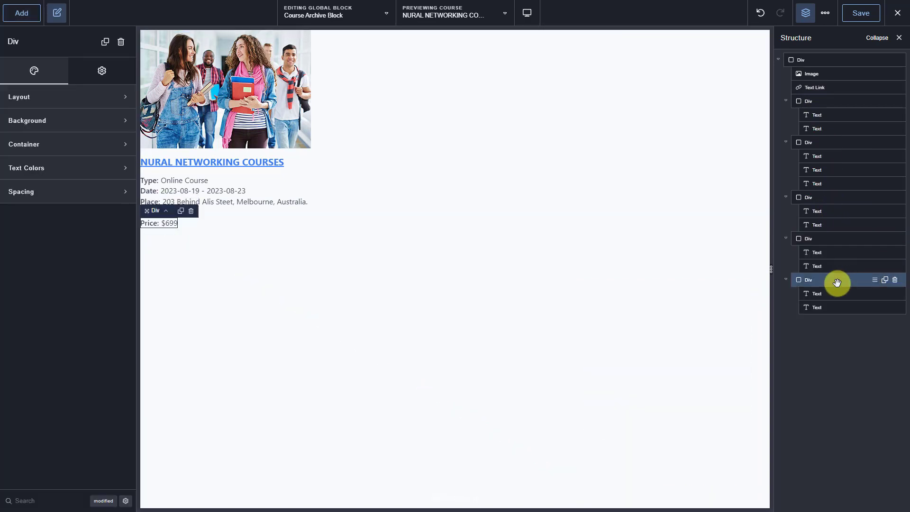
Set the duplicated row's label text to "Instructors:" and delete its dynamic Price text element.
click(835, 294)
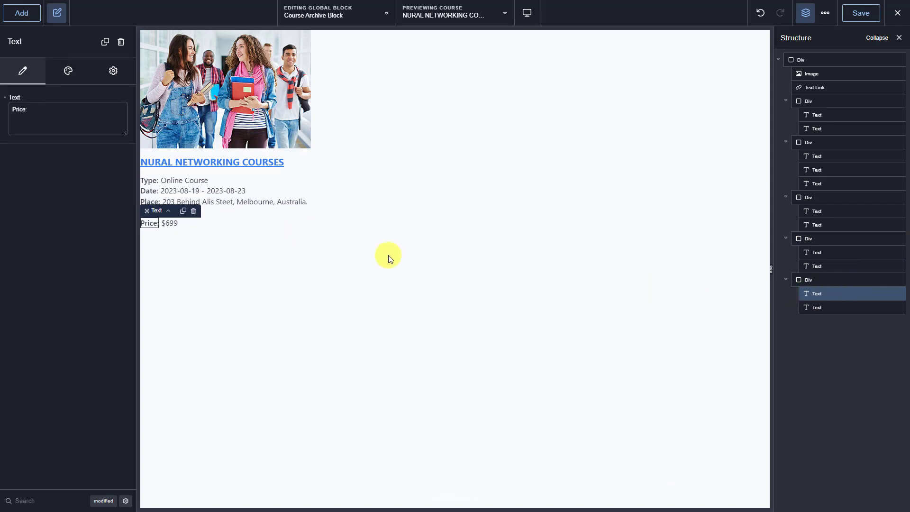
drag(28, 109, 11, 107)
text(Instructors:)
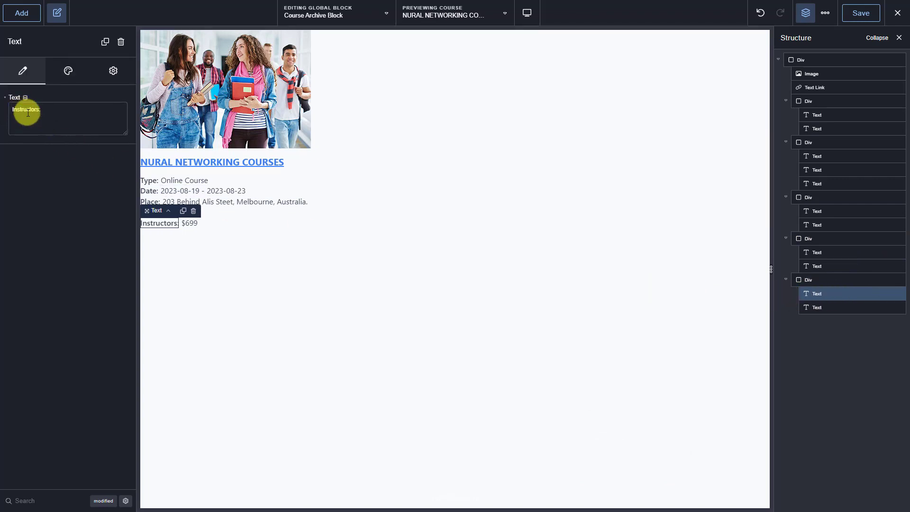
click(819, 307)
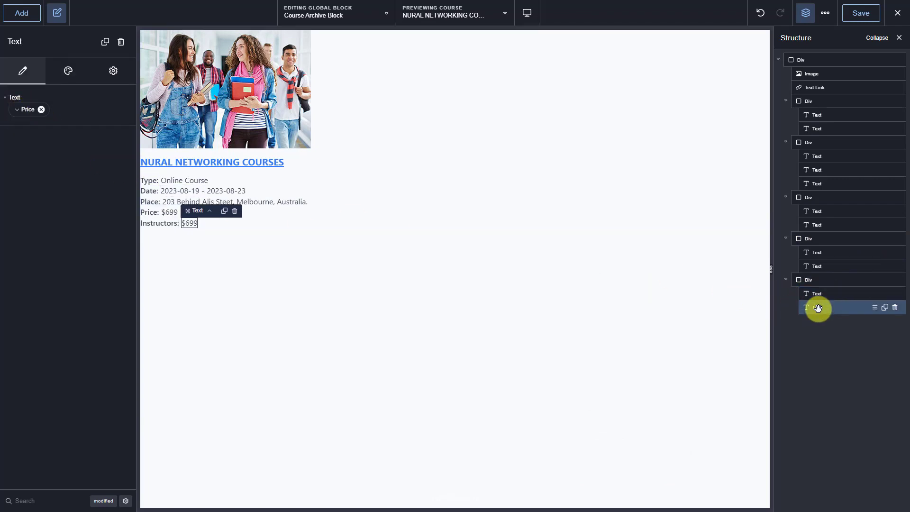
click(895, 308)
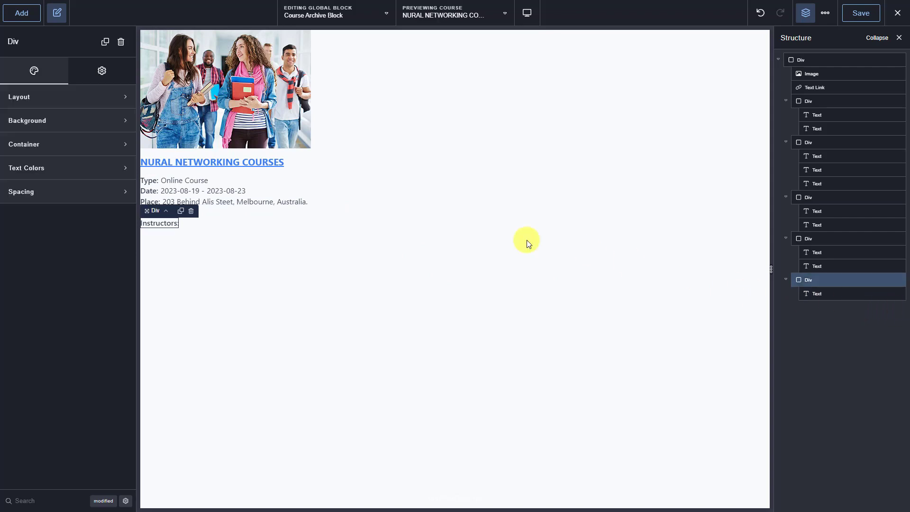
Add a Post Loop Builder inside the Instructors row's Div, using Instructor Block as its global block.
click(24, 18)
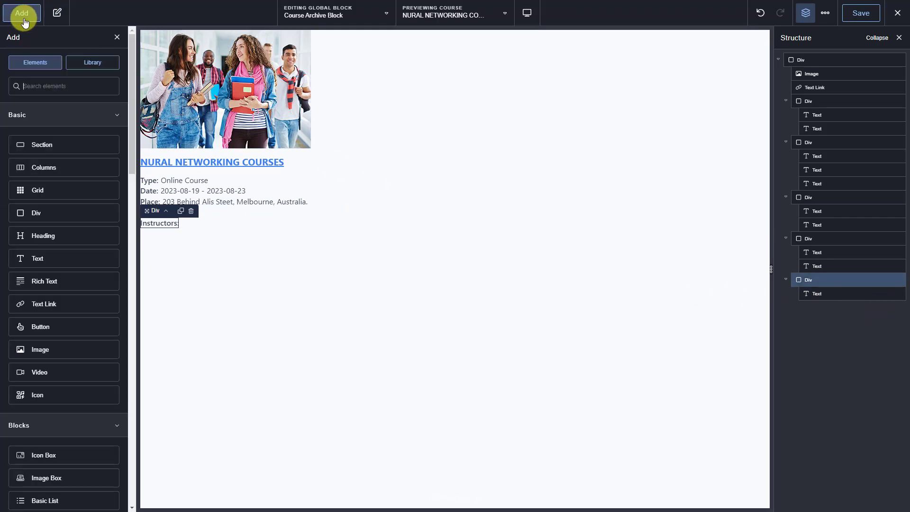
click(34, 91)
text(po)
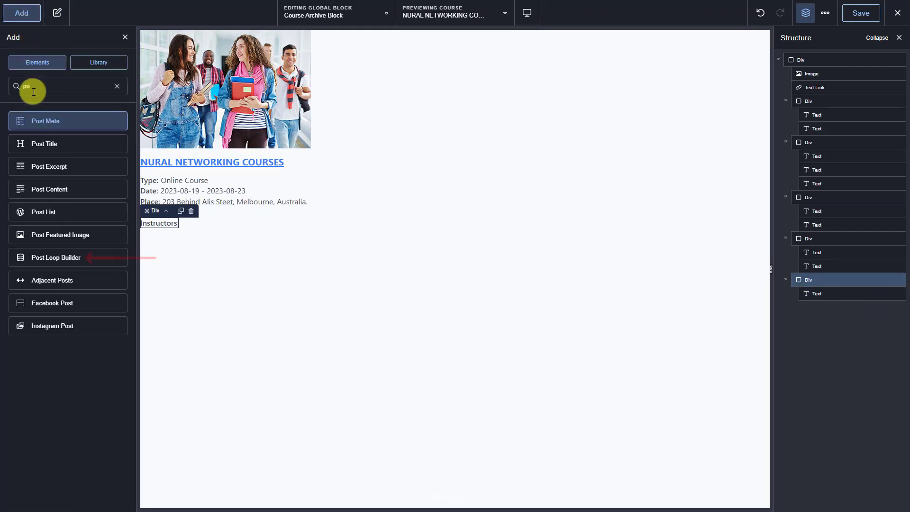
click(72, 260)
click(60, 136)
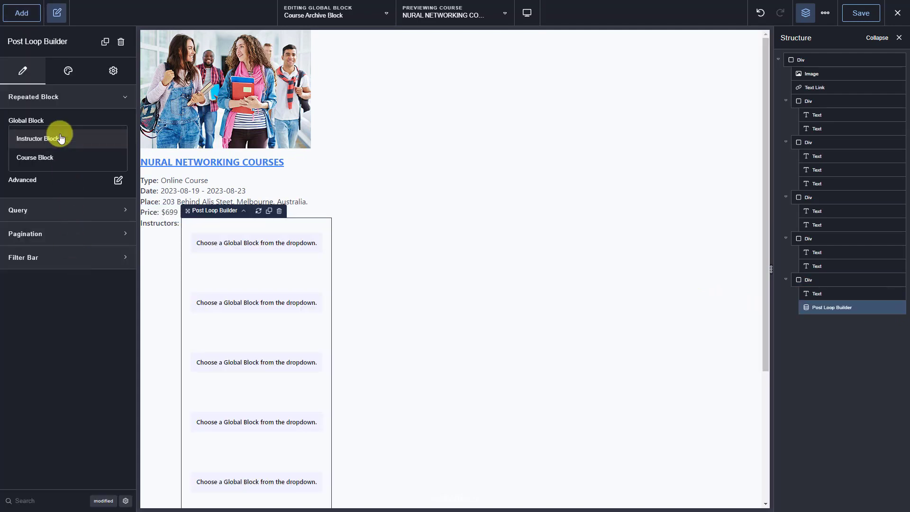
click(59, 138)
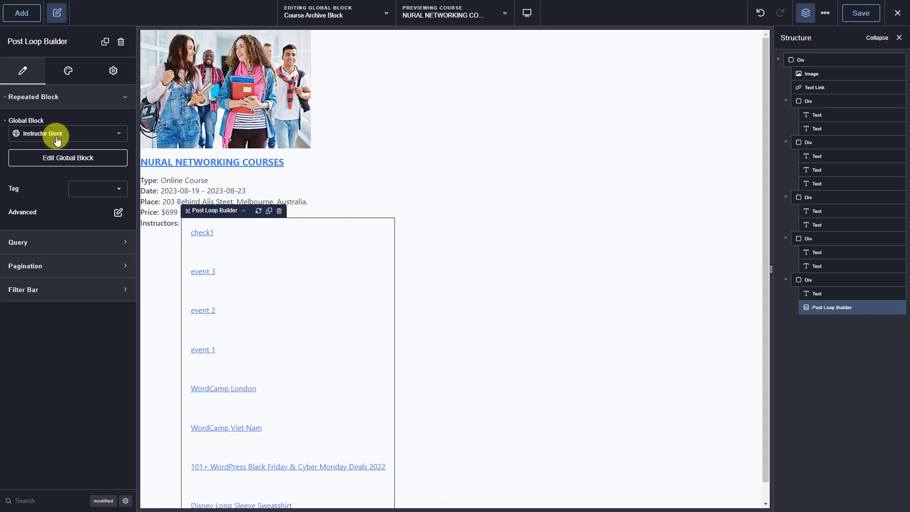
Set the loop's query to the array: return ['post_type' => 'instructor', 'relationship' => ['id' => 'instructor-to-course', 'to' => get_the_ID()],];.
click(47, 241)
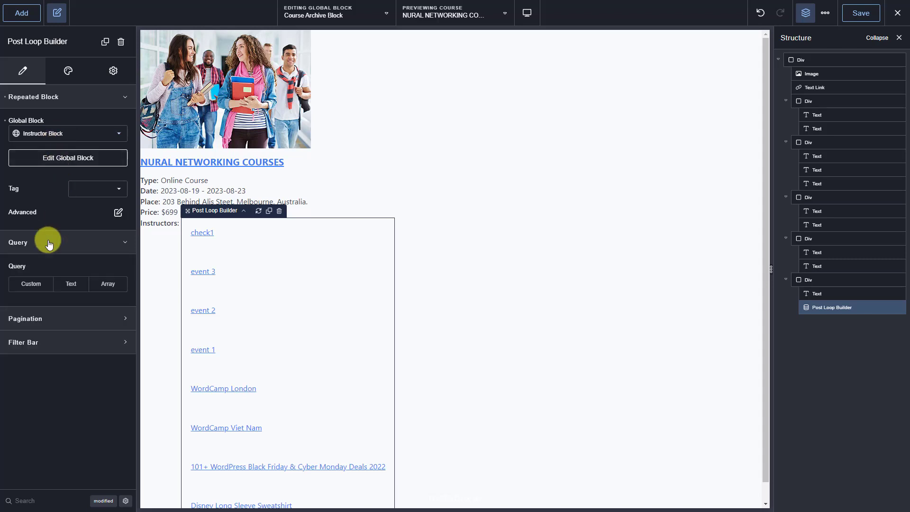
click(106, 284)
click(115, 310)
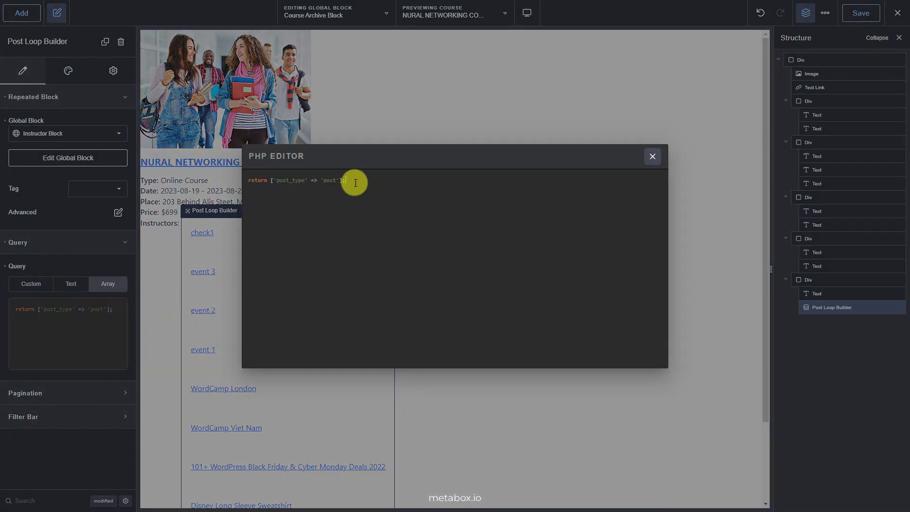
key(ctrl+a)
text(return [   'post_type' => 'instructor',    'relationship' => [     'id'   => 'instructor-to-course',     'to' => get_the_ID()   ], ];)
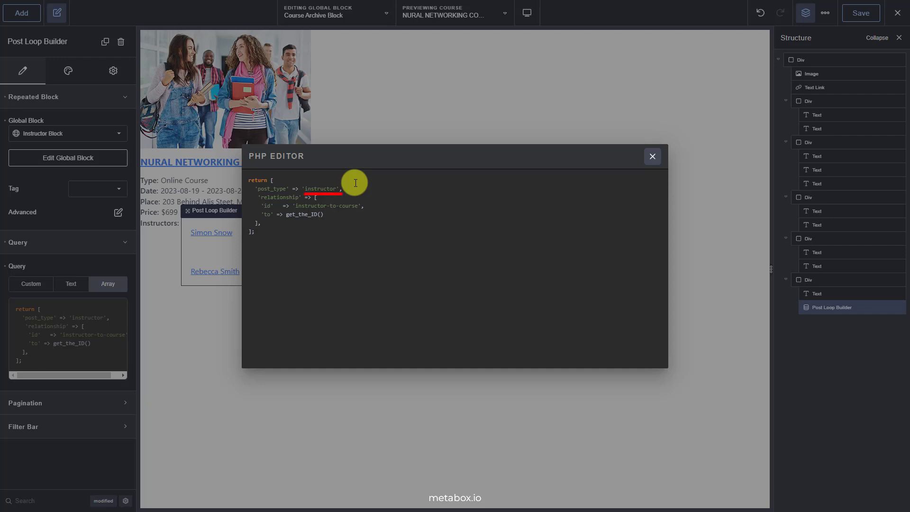
click(653, 157)
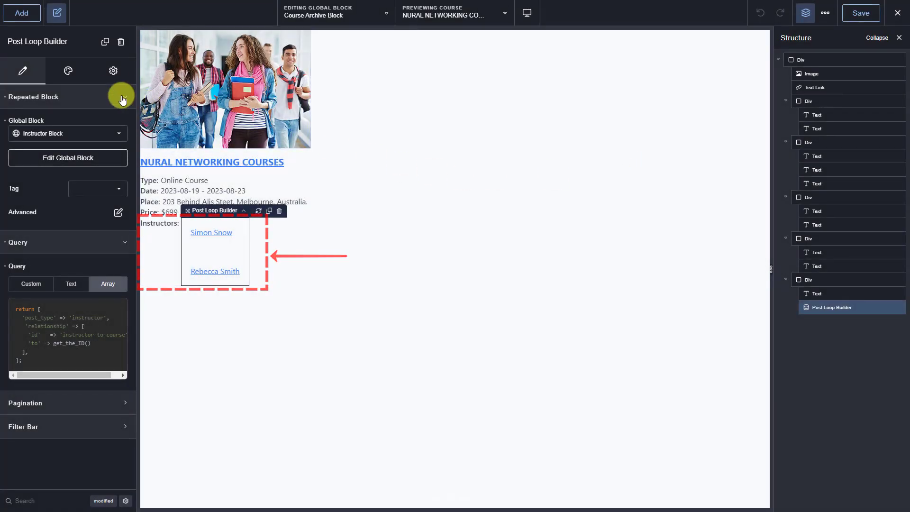
Add the class instructor-list to the Post Loop Builder.
click(113, 71)
click(80, 97)
click(49, 230)
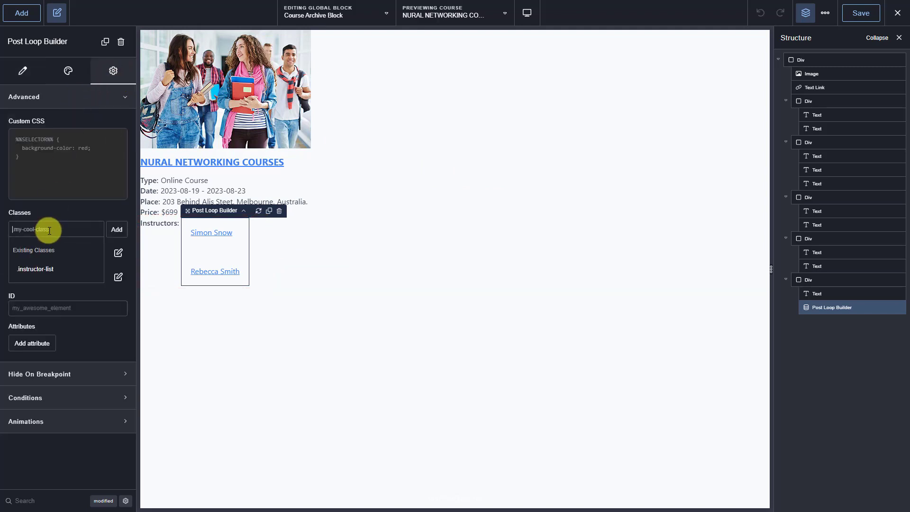
text(instructor-list)
click(116, 229)
Replace the Post Loop Builder's custom CSS with the rule ".breakdance .instructor-list.bde-post-loop .ee-posts{ display:flex; }".
click(71, 142)
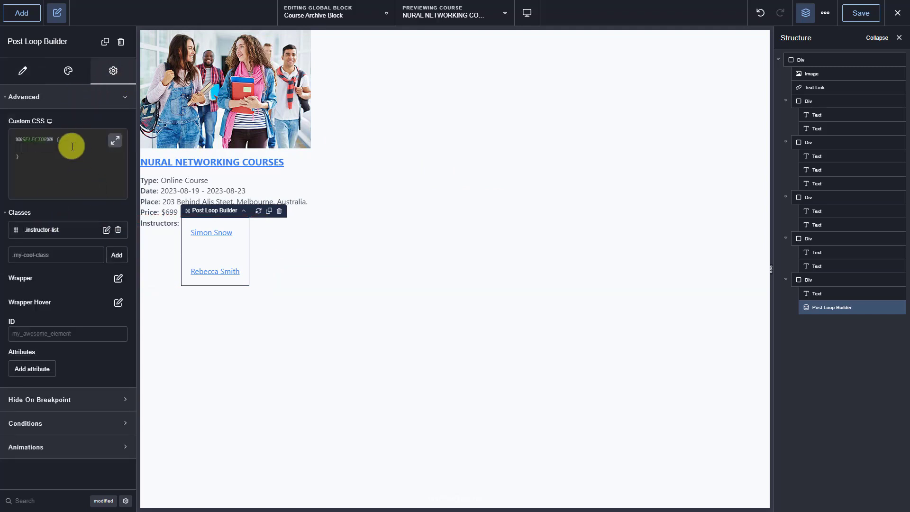
click(114, 141)
drag(270, 189, 244, 180)
text(.breakdance .instructor-list.bde-post-loop .ee-posts{     display:flex;)
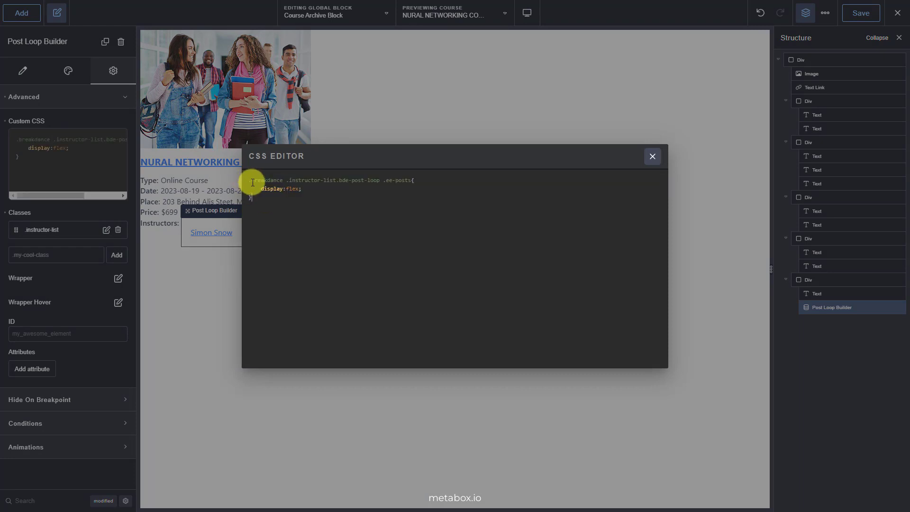
click(652, 158)
click(45, 101)
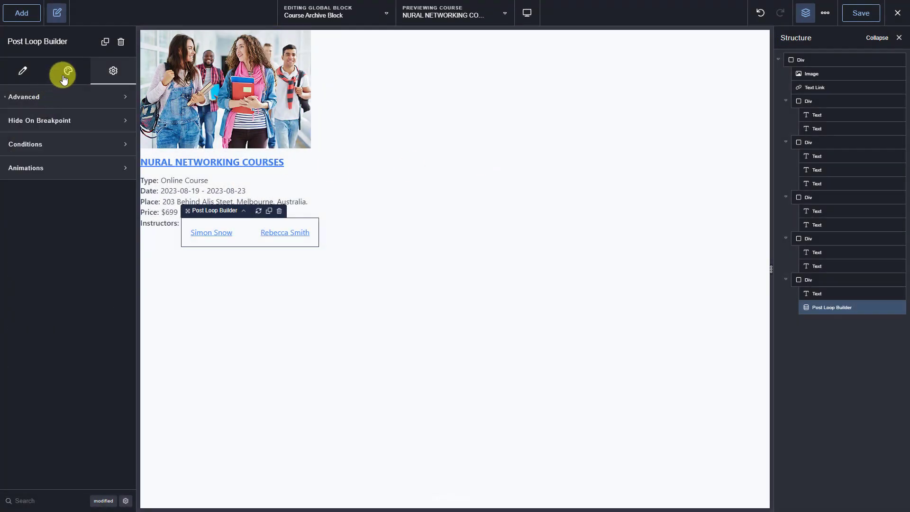
Set the loop's post padding to 0 px on all sides and save Course Archive Block.
click(62, 72)
click(53, 123)
click(107, 197)
click(65, 250)
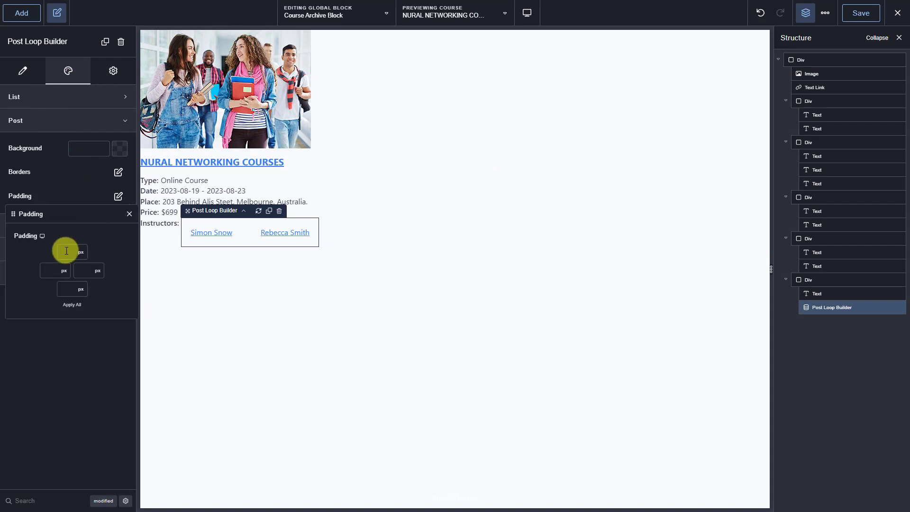
text(0)
click(72, 306)
click(129, 214)
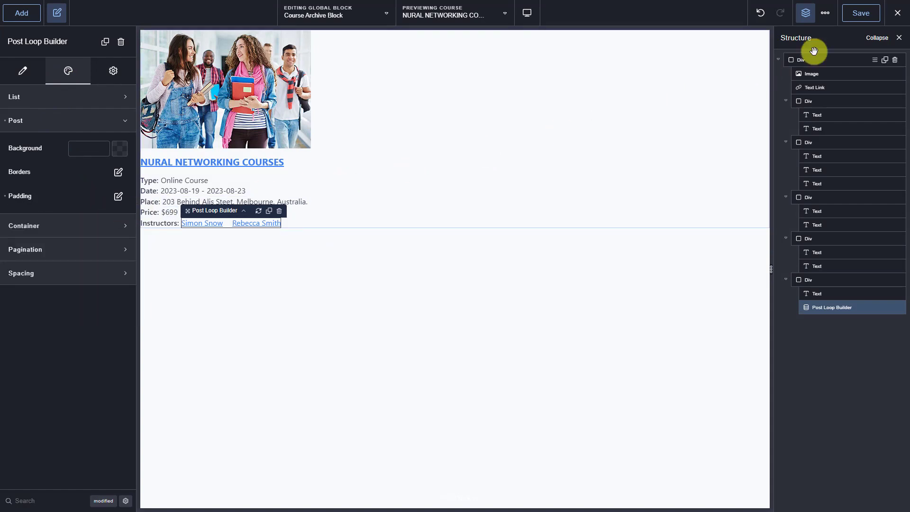
click(861, 17)
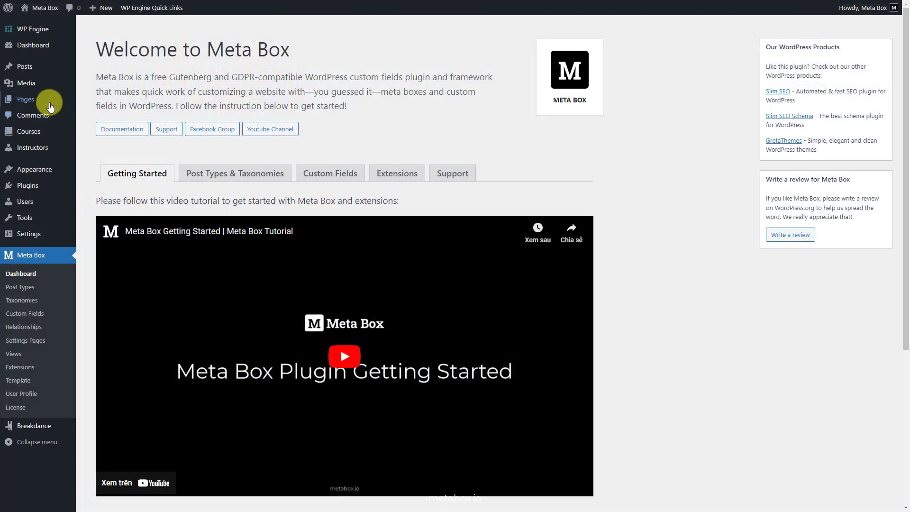
Create a new WordPress page titled "Courses" and publish it.
mouse_move(51, 106)
click(105, 112)
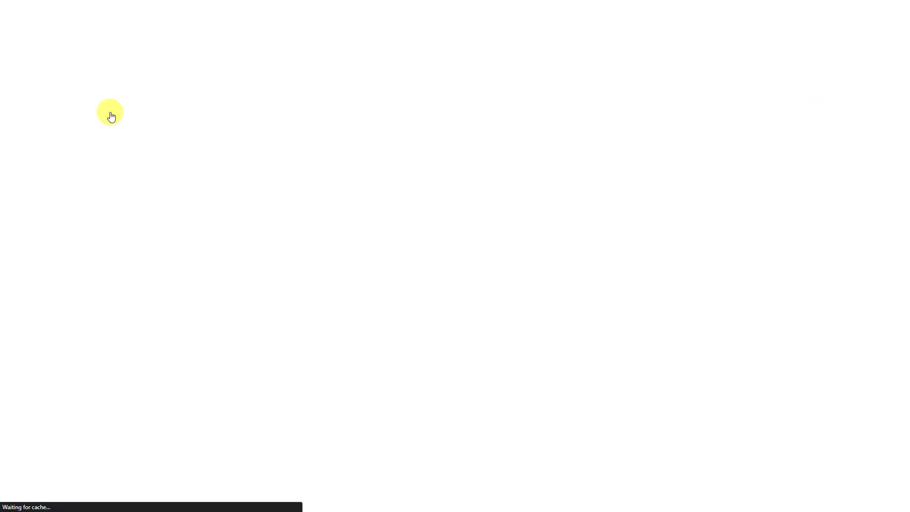
text(Courses)
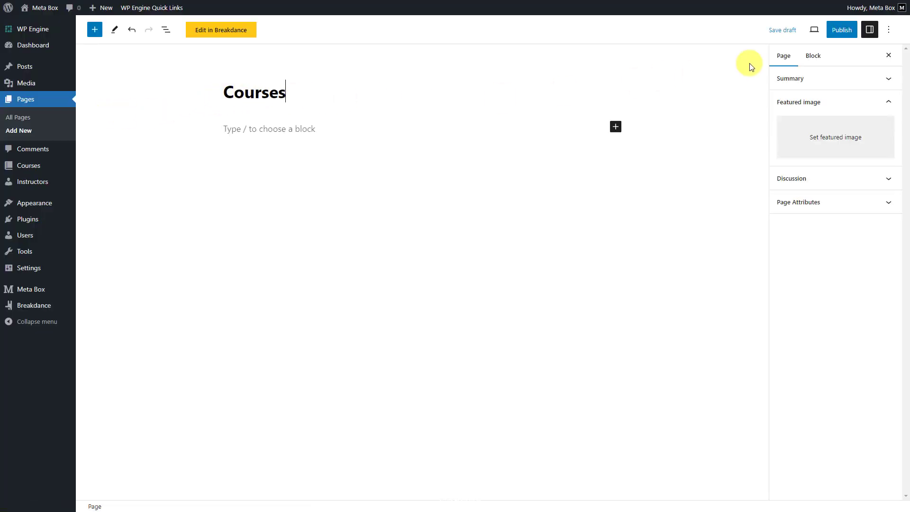
click(843, 30)
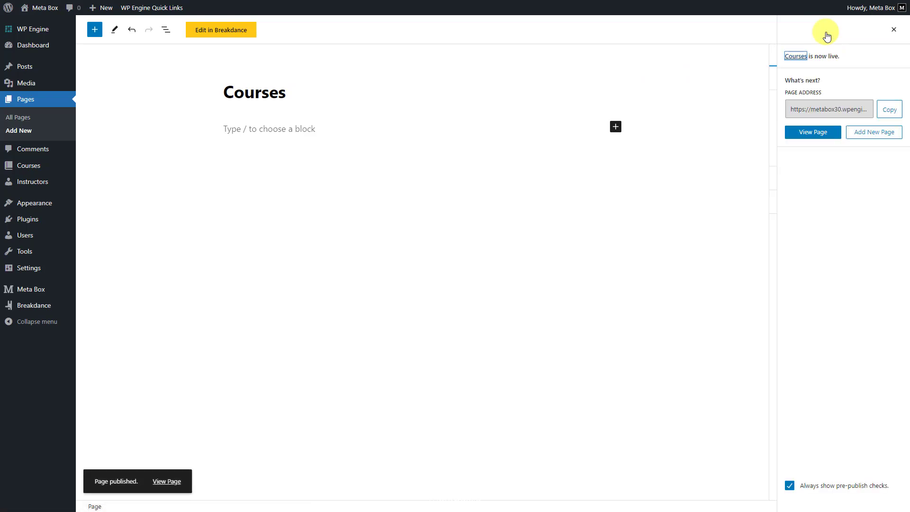
Open the Courses page in the Breakdance editor with its element structure shown.
click(243, 33)
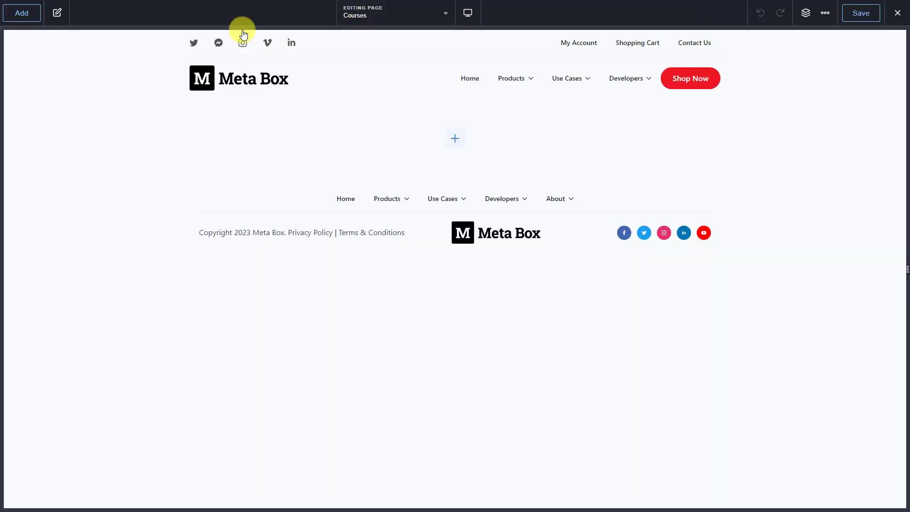
click(806, 14)
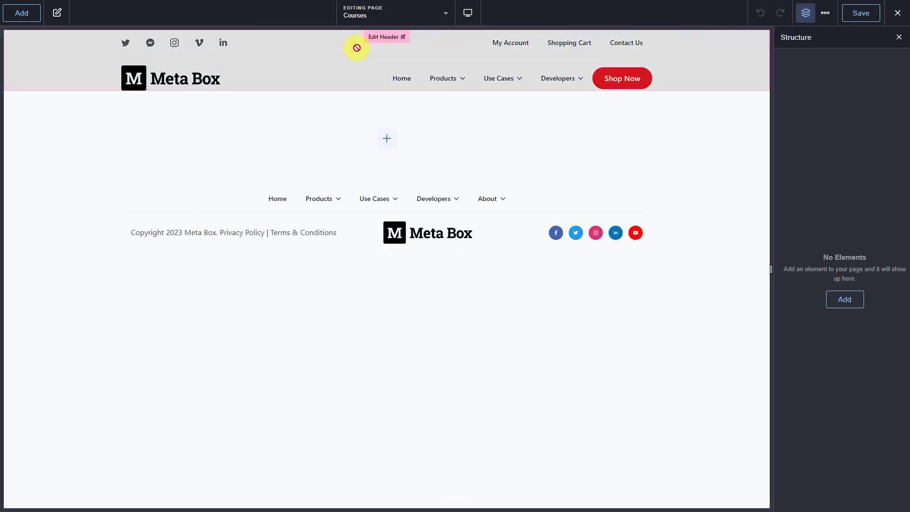
Add a section to the Courses page and place a heading with the text "Courses" inside it.
click(21, 13)
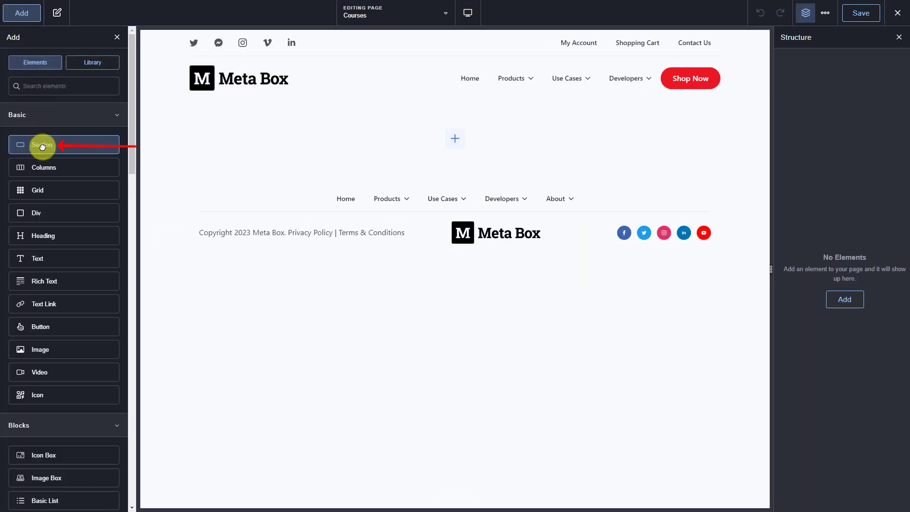
click(42, 147)
click(23, 16)
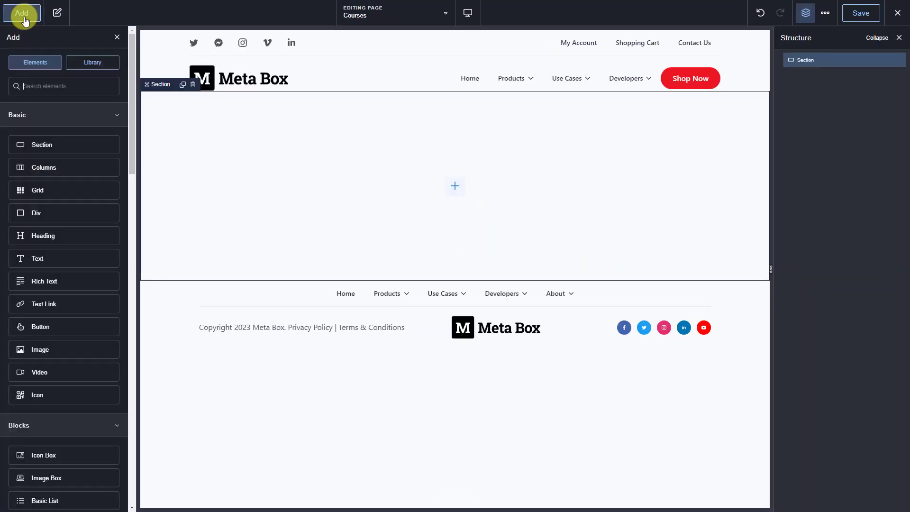
click(49, 236)
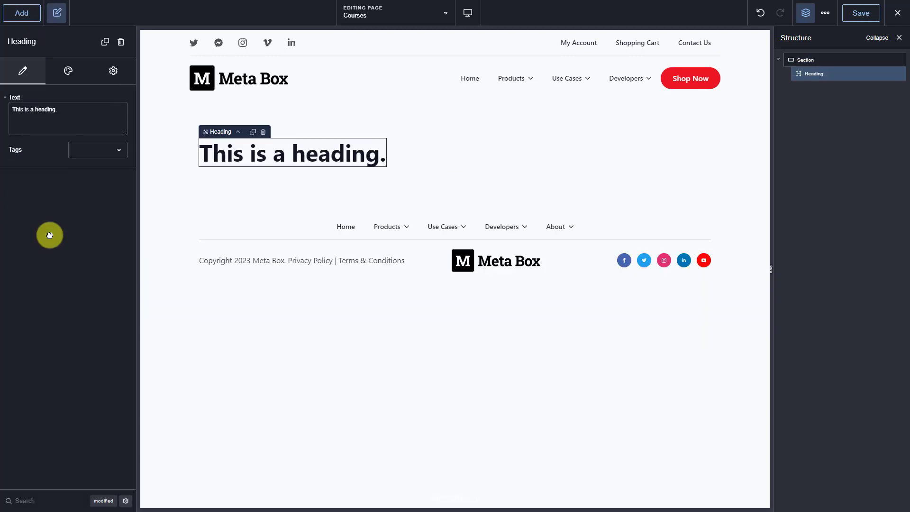
drag(58, 109, 16, 108)
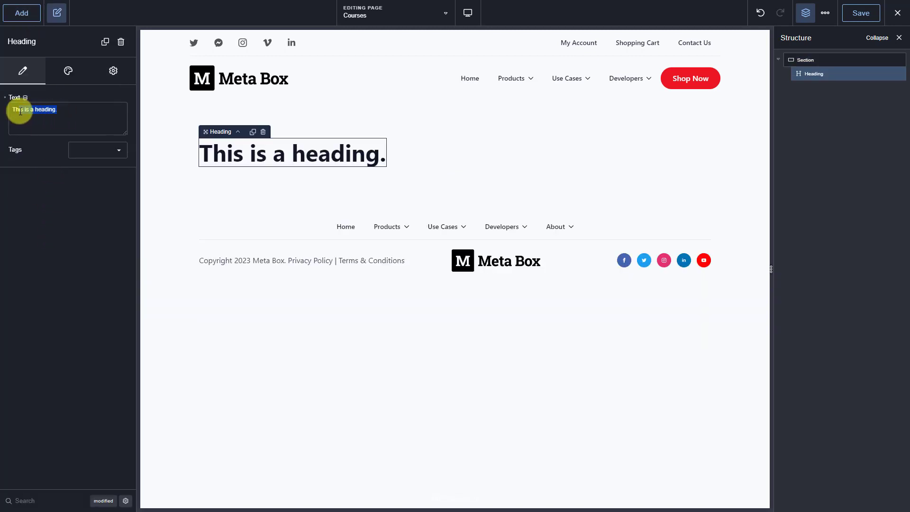
text(Courses)
Add a Post Loop Builder below the heading and assign Course Archive Block as its global block.
click(24, 13)
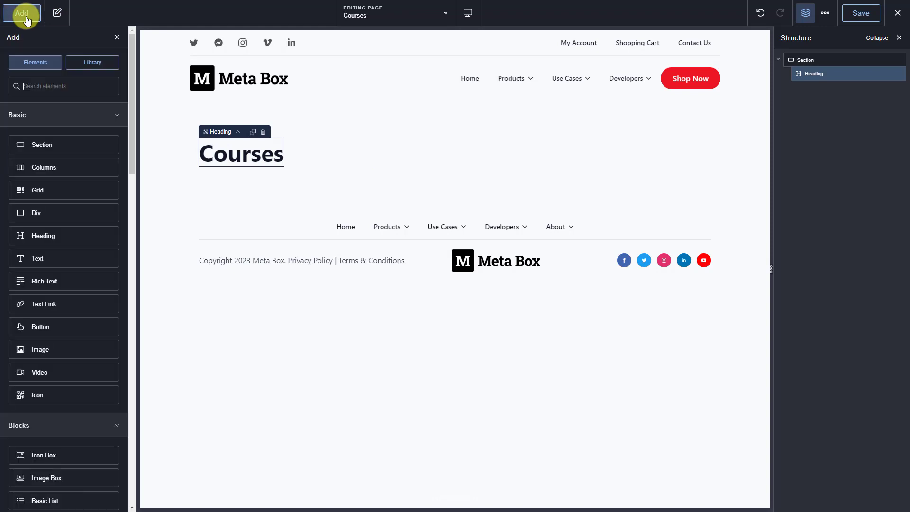
click(38, 86)
text(po)
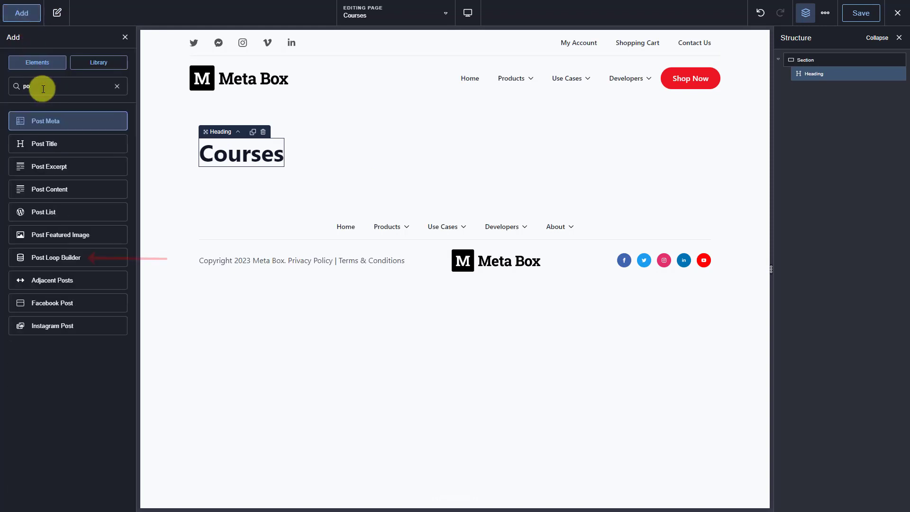
click(81, 258)
click(64, 135)
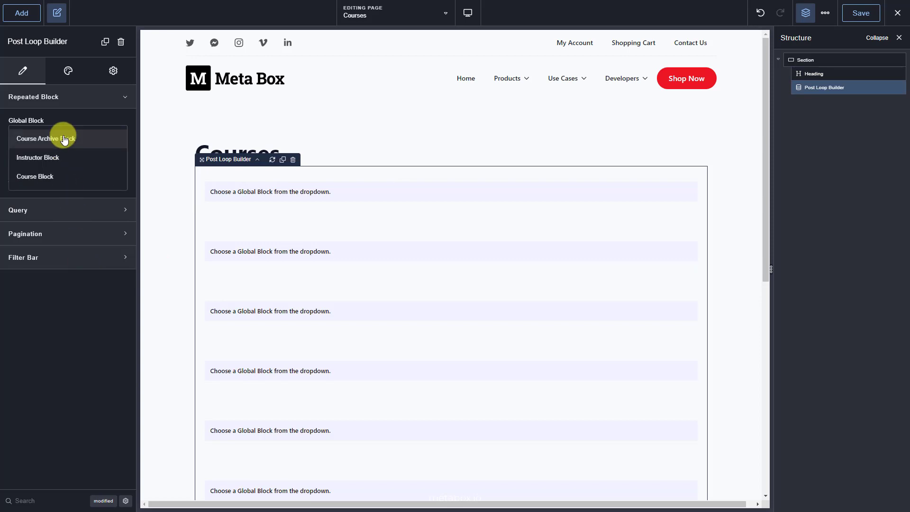
click(64, 138)
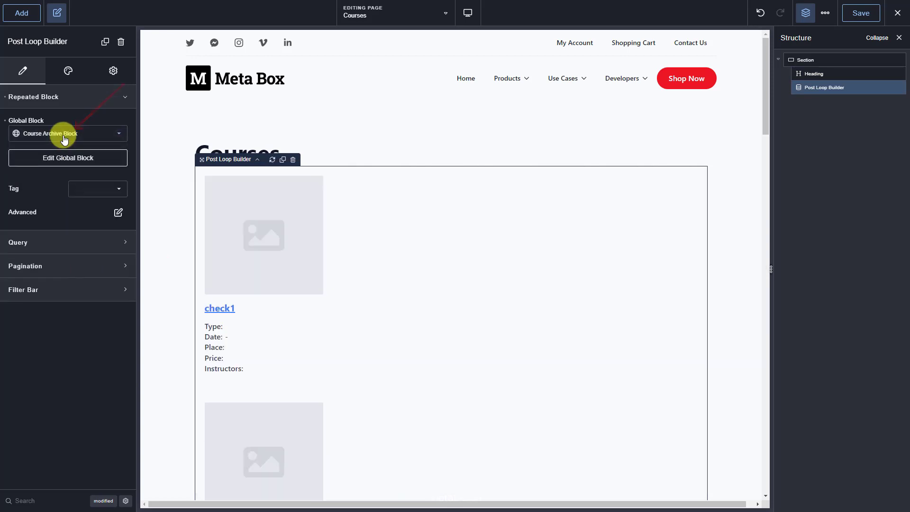
Set the loop's query to an array that returns the 'course' post type.
click(62, 241)
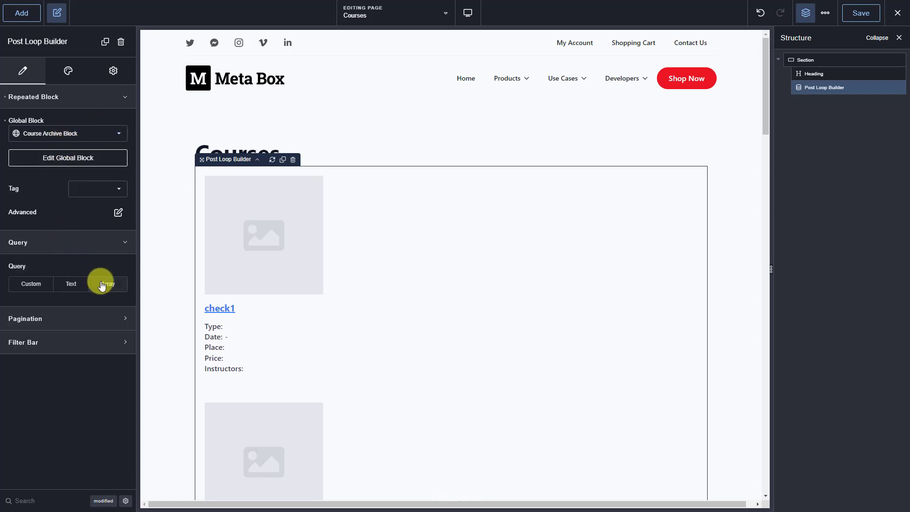
click(102, 285)
click(114, 311)
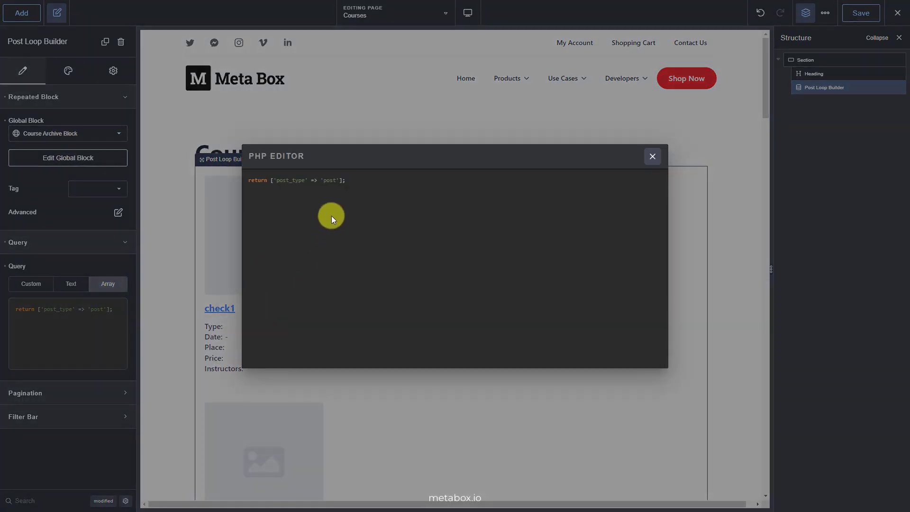
drag(339, 184, 333, 181)
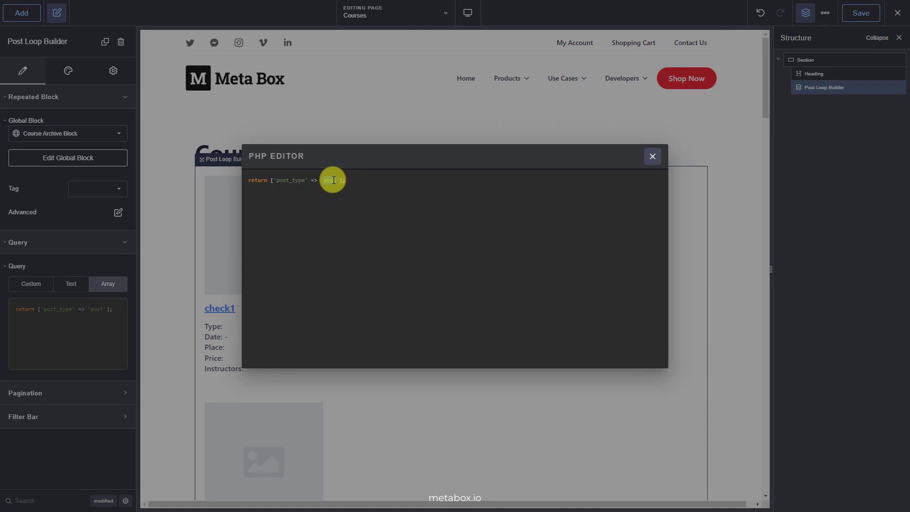
text(course)
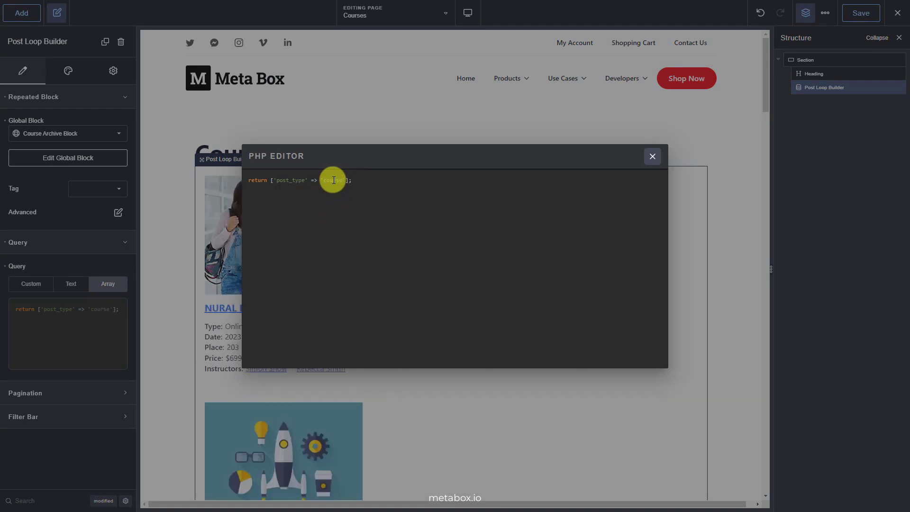
click(652, 156)
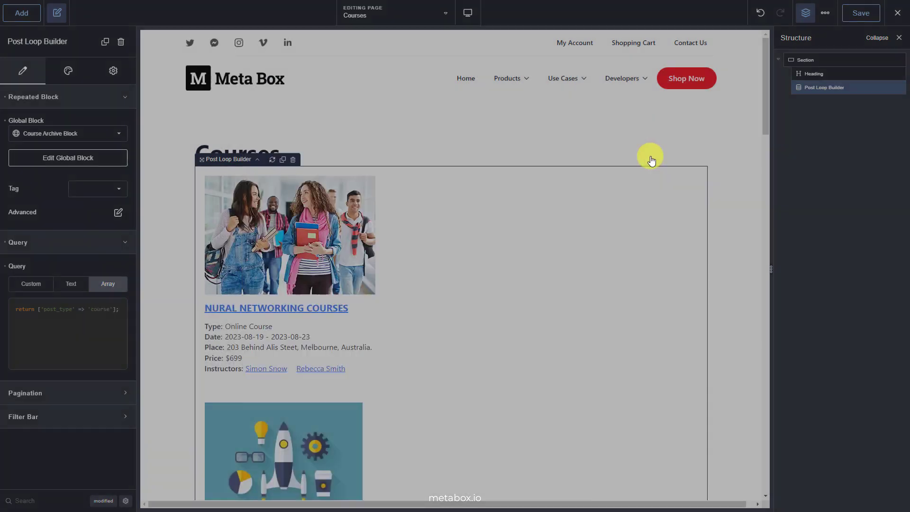
Change the Post Loop Builder's list layout to Grid.
click(68, 76)
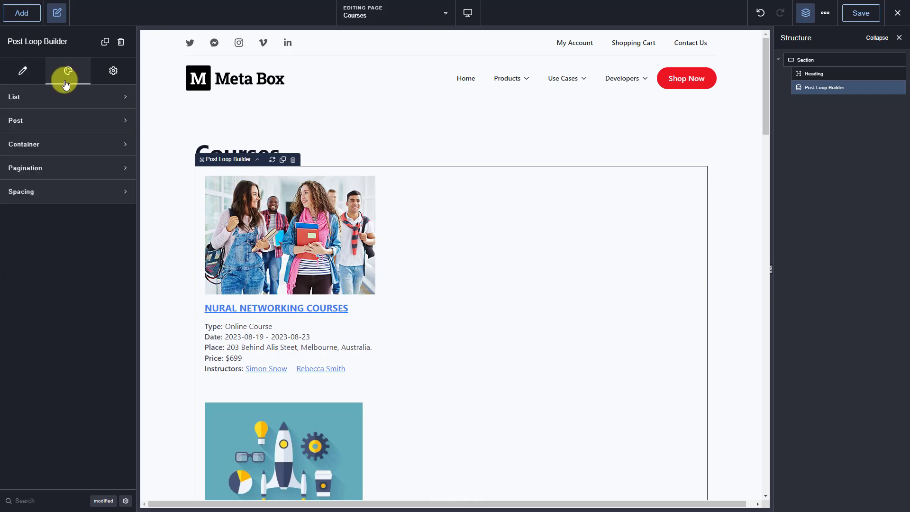
click(57, 97)
click(80, 147)
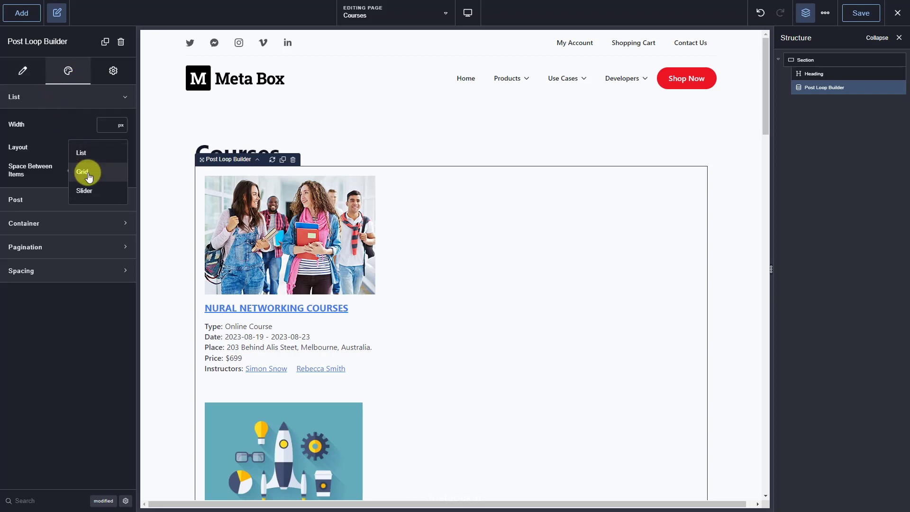
click(88, 175)
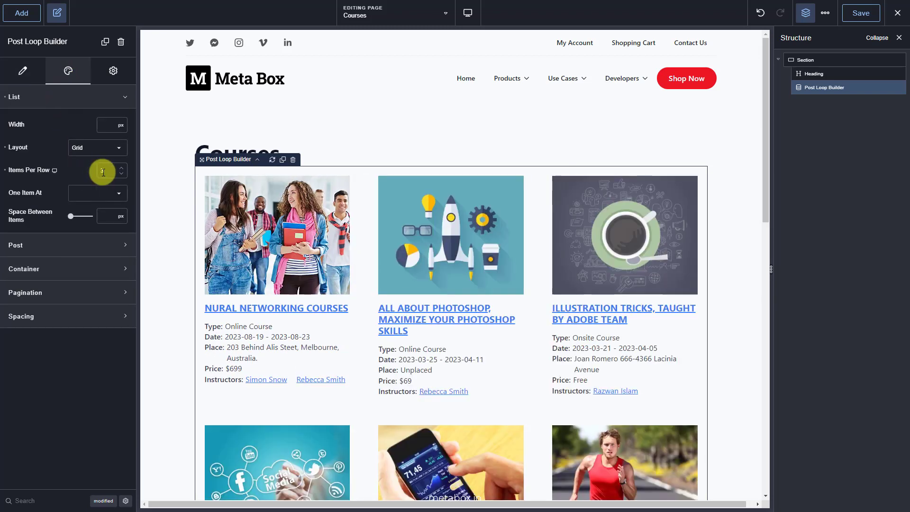
Set the padding of the loop's posts to 0 px on all sides.
click(67, 245)
click(118, 320)
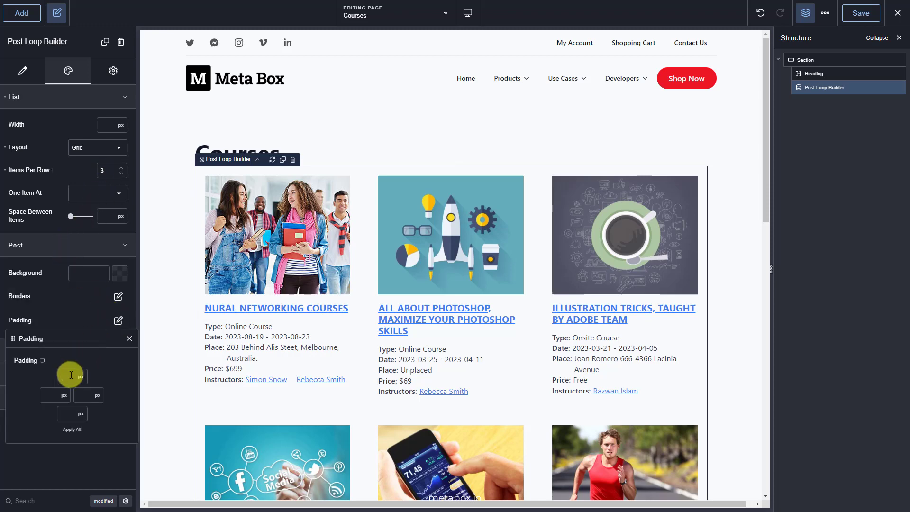
text(0)
click(71, 431)
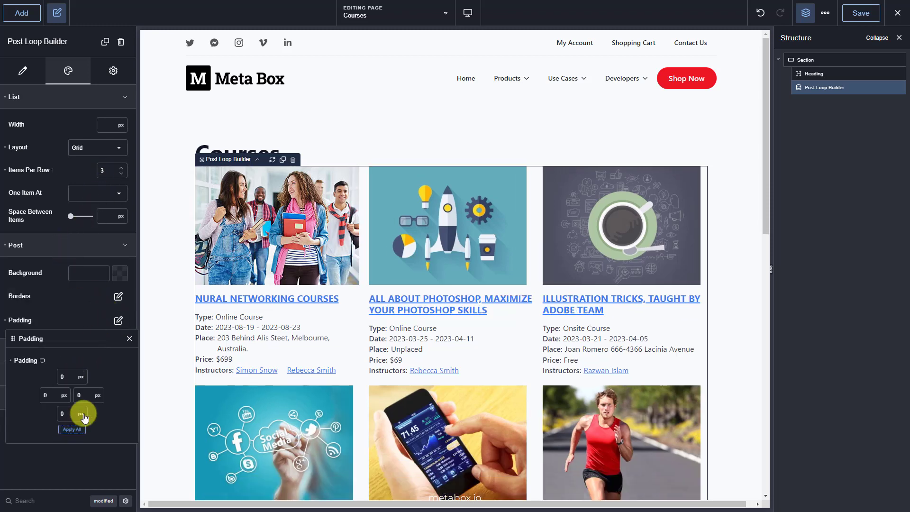
Center-align the Courses heading and set its width to 100%.
click(806, 74)
click(68, 72)
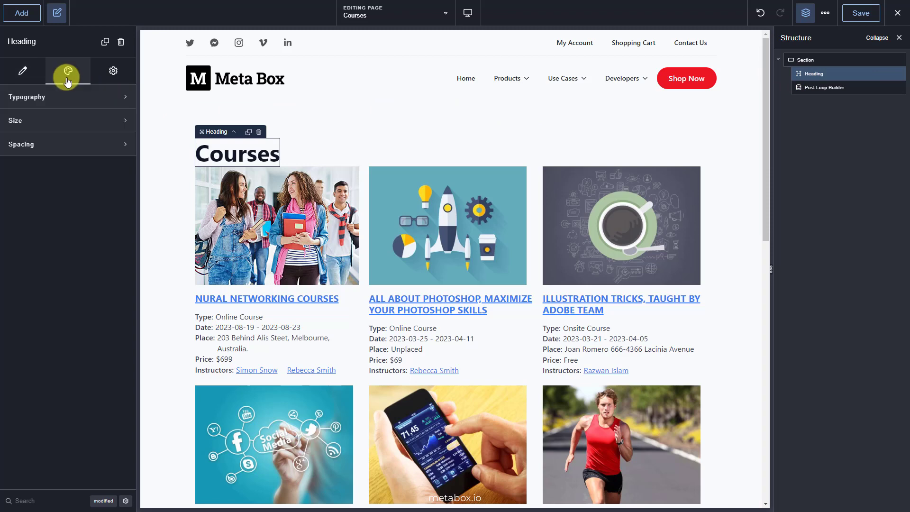
click(63, 97)
click(91, 148)
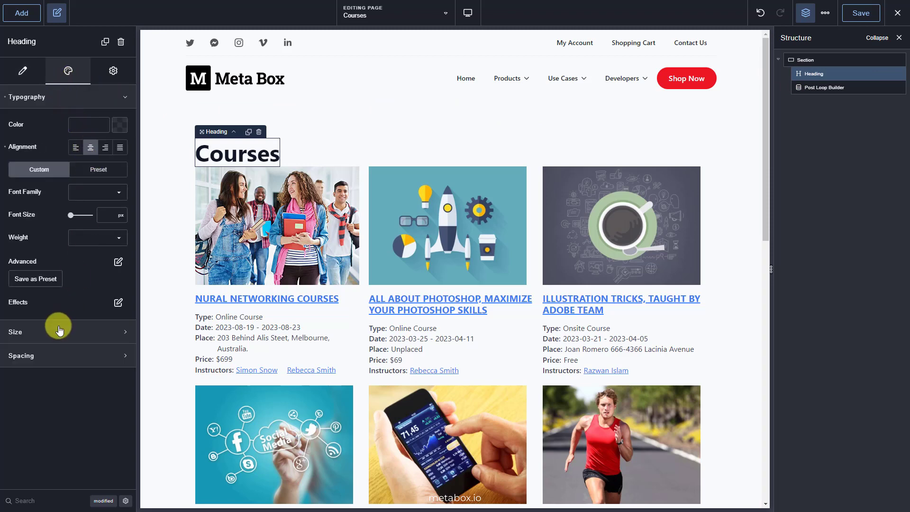
click(62, 330)
click(117, 363)
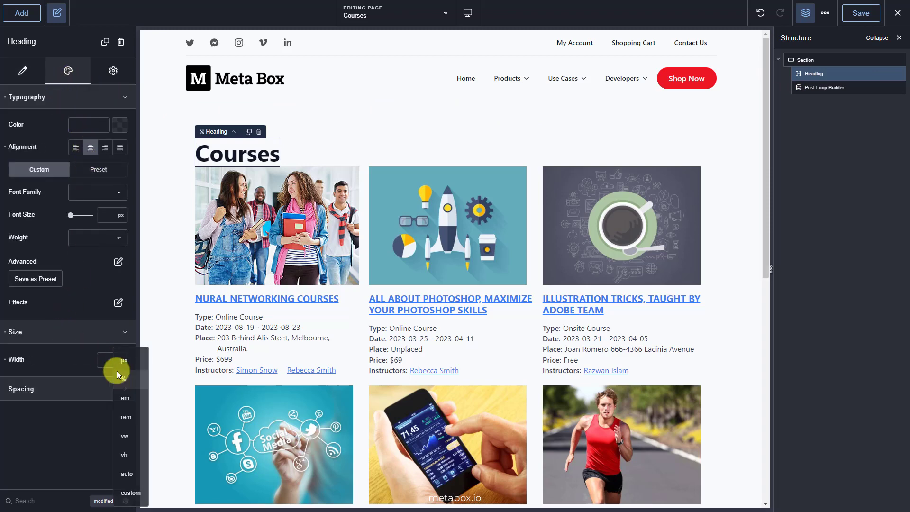
click(116, 372)
Give the Courses heading a bottom margin of 20 px and save the page.
click(90, 392)
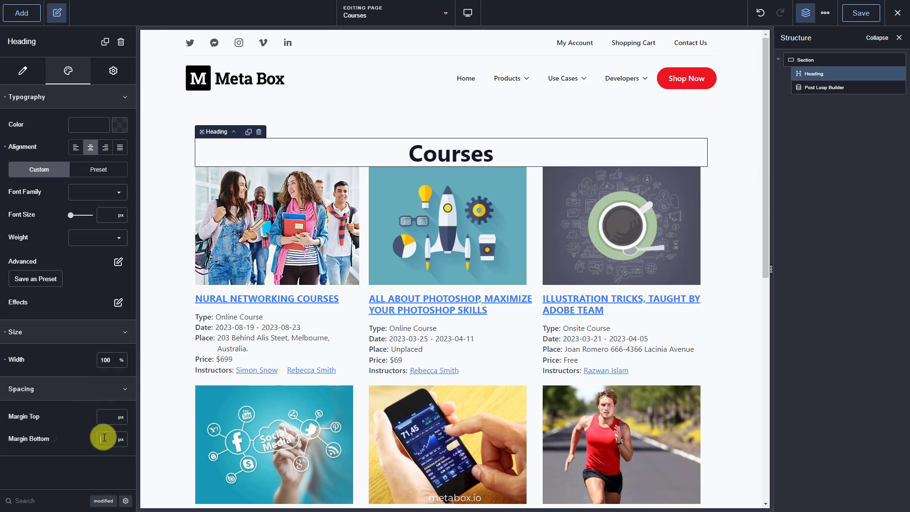
click(103, 439)
text(20)
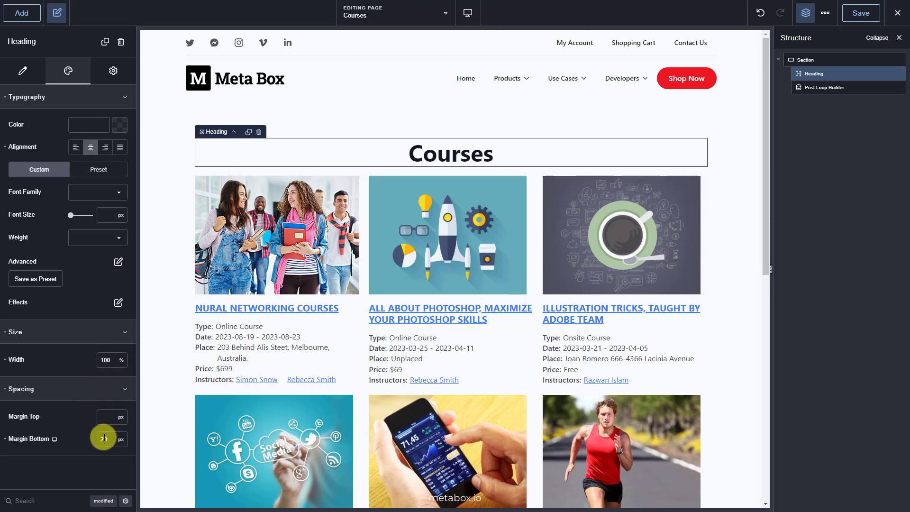
click(860, 16)
Leave the editor for the front end and review the course grid and instructor links on the Courses page.
click(898, 13)
click(878, 37)
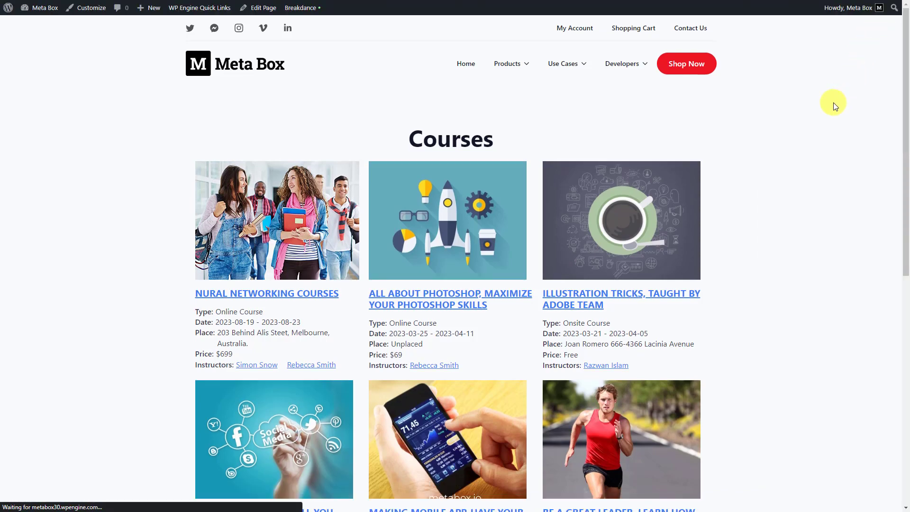
scroll(834, 103, down, 8)
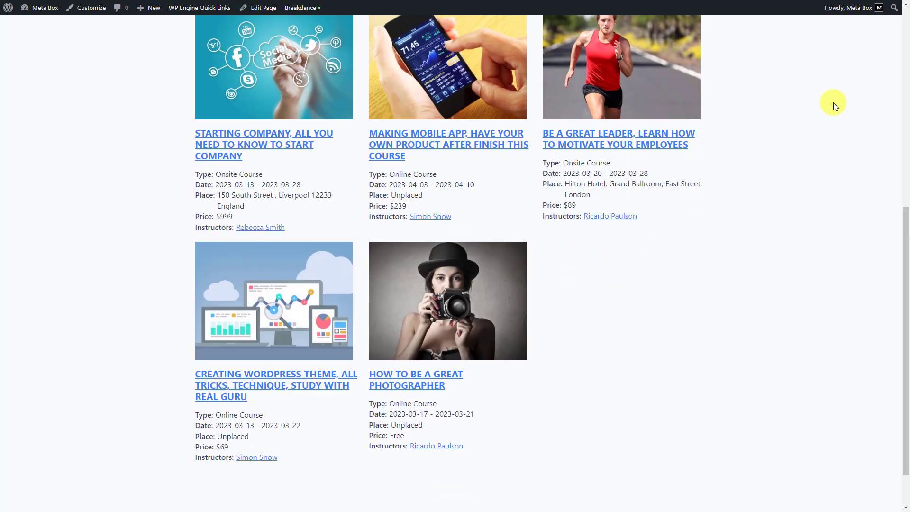
scroll(834, 103, up, 8)
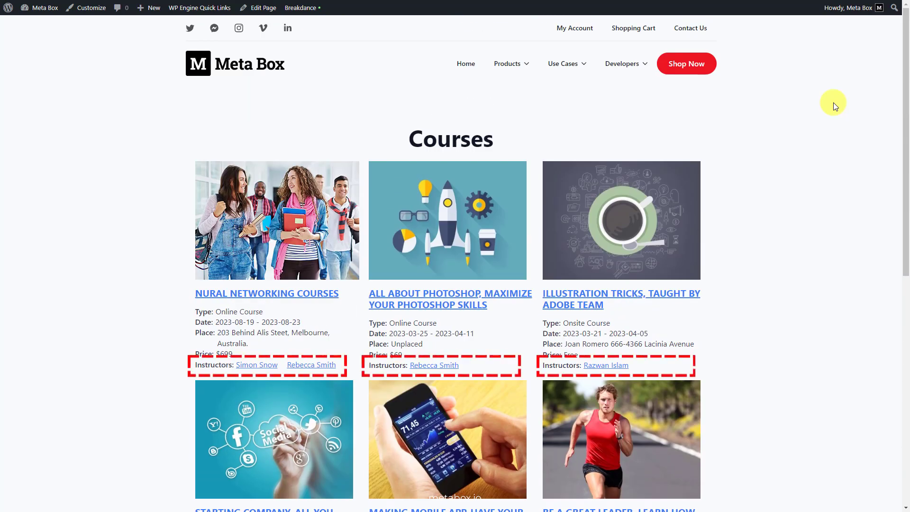